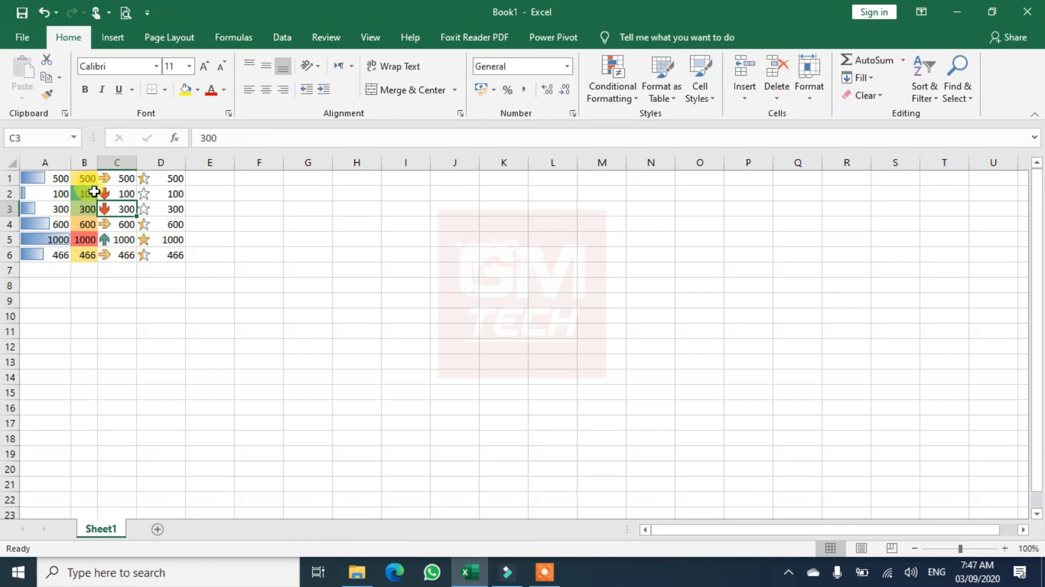
Step: Total the values of C1:C6 in cell C7 with AutoSum
click(113, 270)
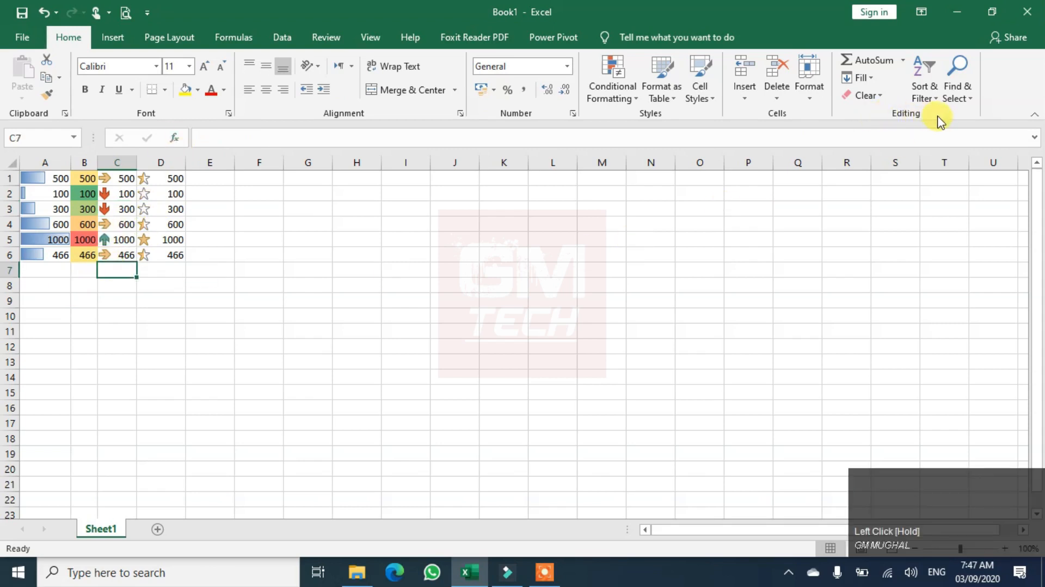
click(885, 61)
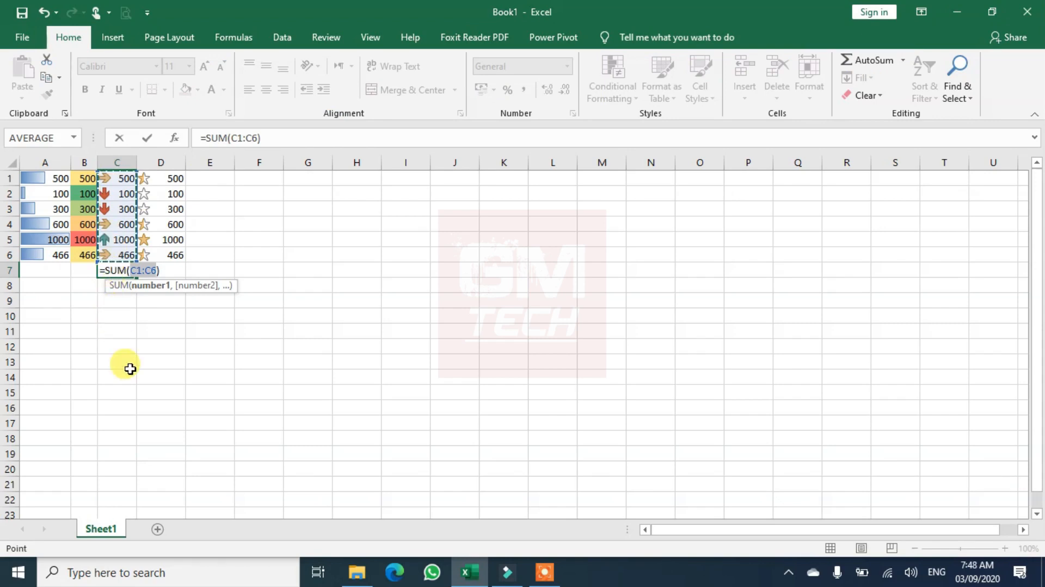
key(Return)
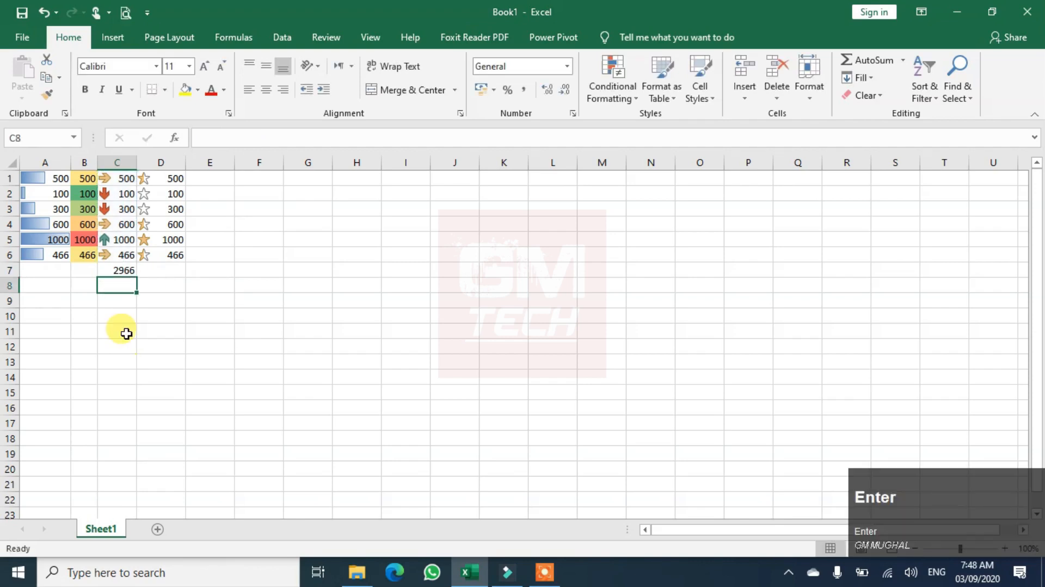
click(117, 270)
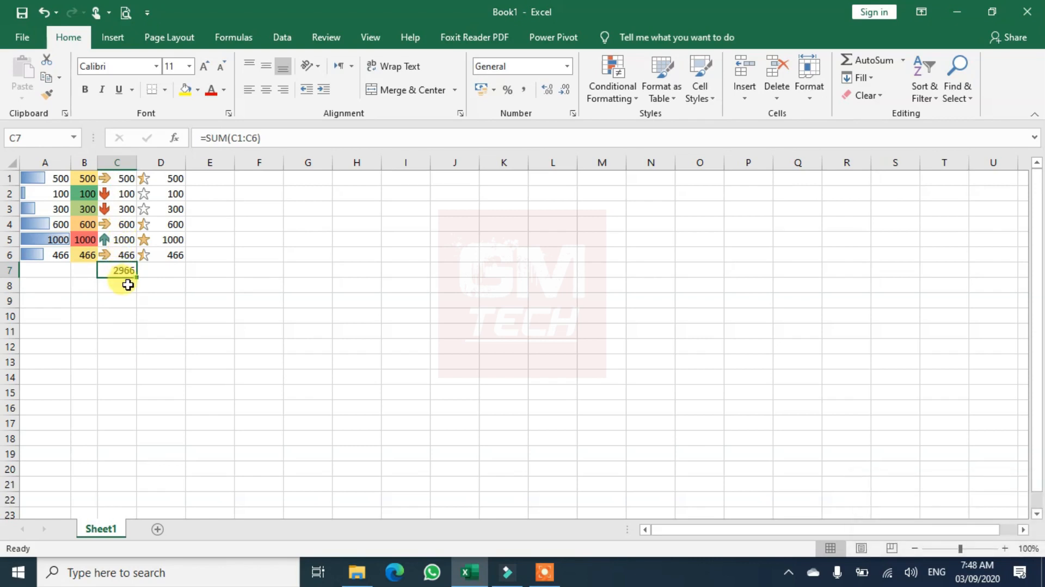
Step: Set the value of cell C2 to 453
click(124, 197)
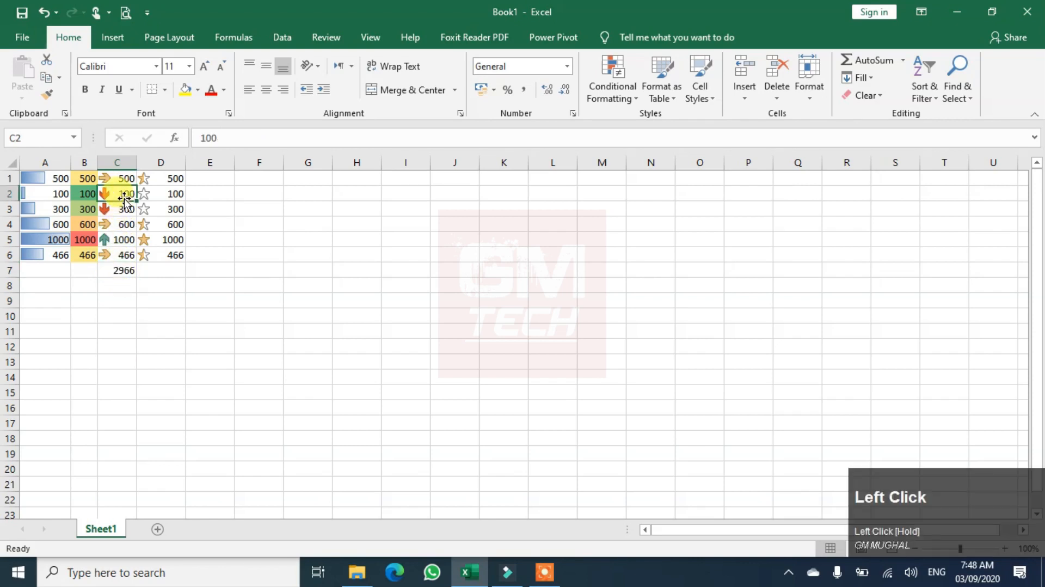
text(453)
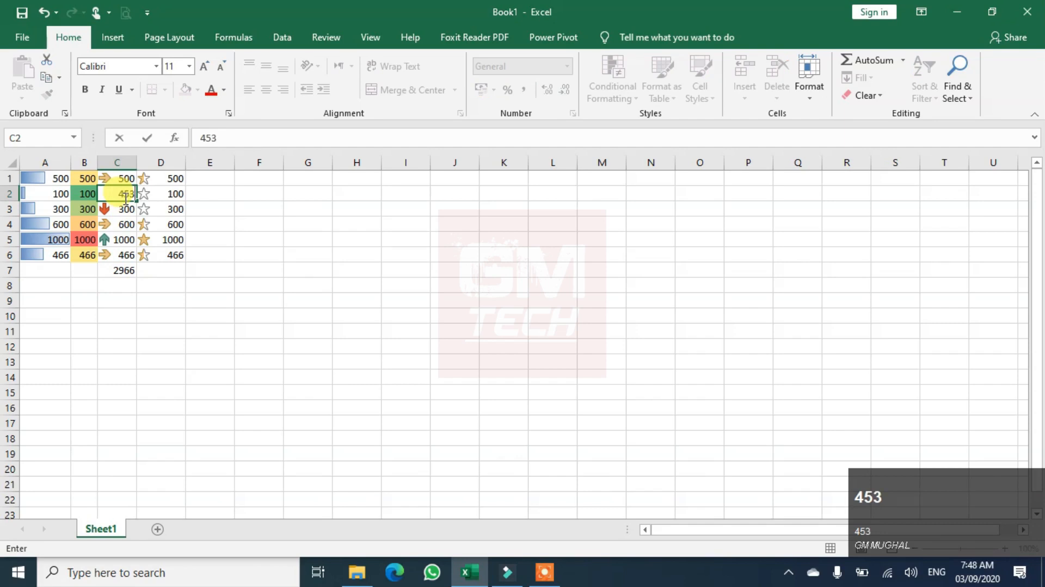
key(Return)
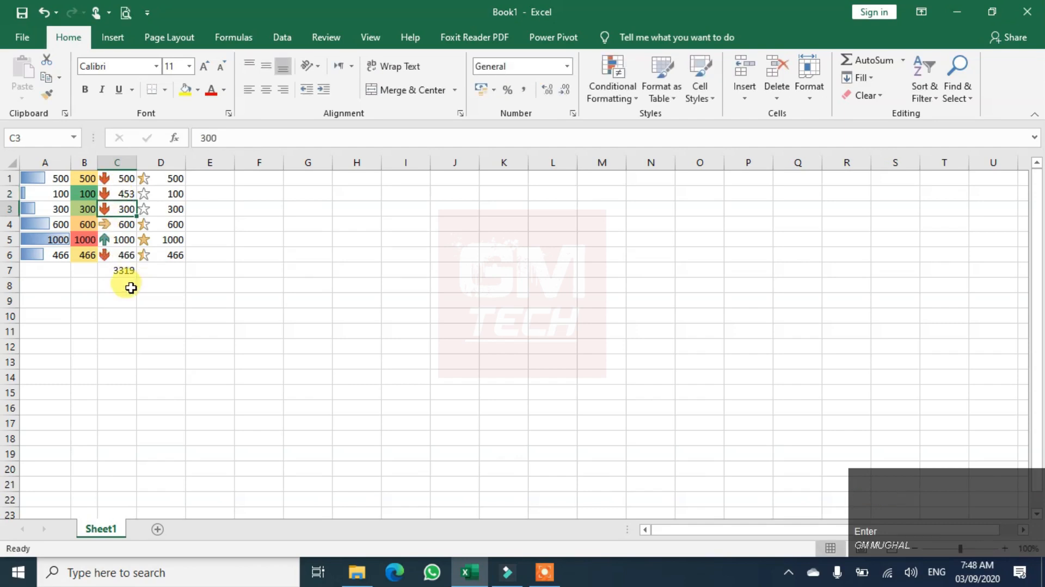
Step: Format the total in cell C7 with font size 24, bold and red text
click(115, 270)
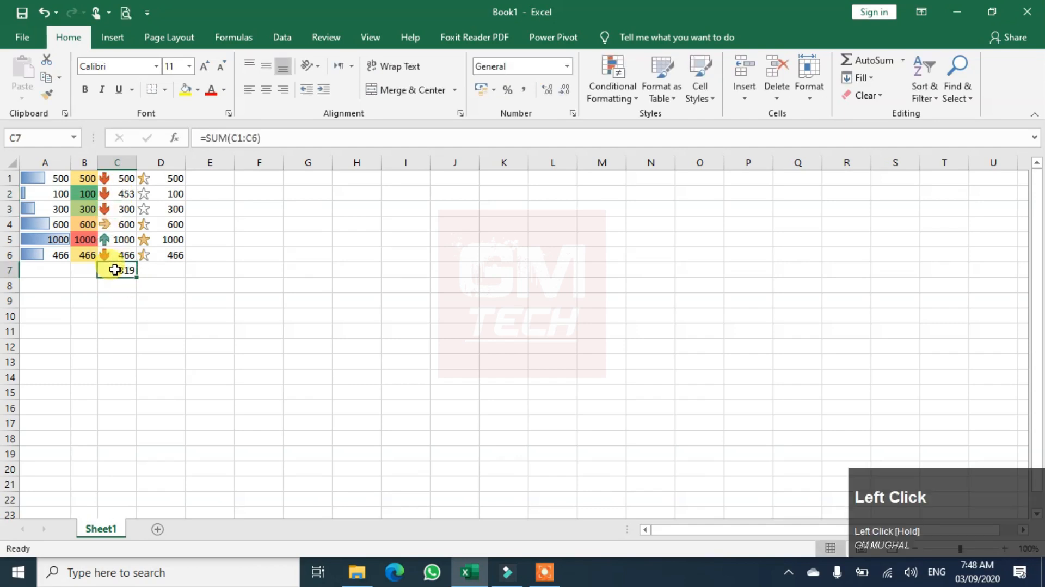
click(203, 67)
click(202, 68)
click(203, 68)
click(203, 68)
click(202, 67)
click(203, 67)
click(203, 68)
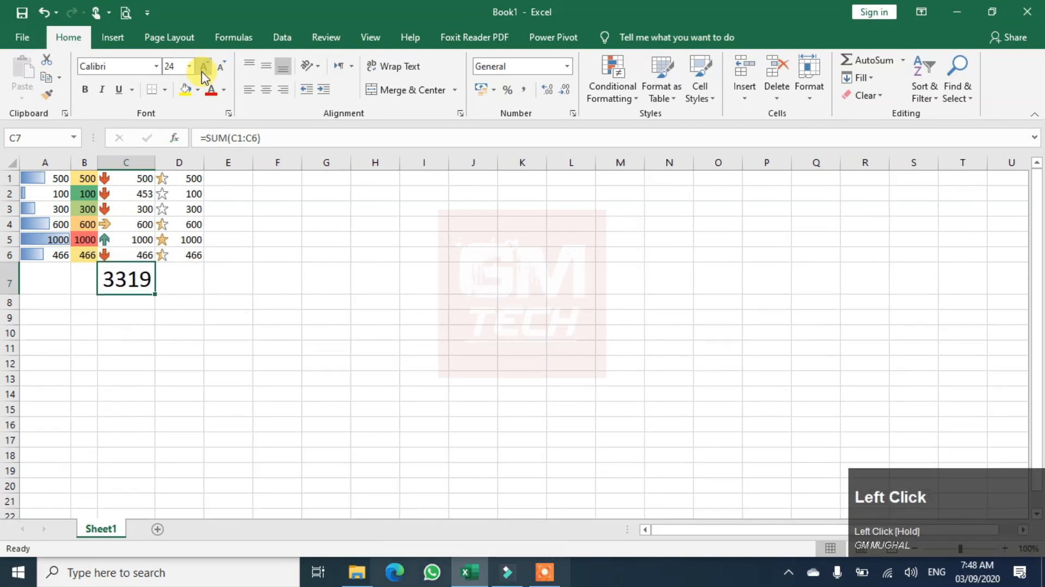
click(85, 89)
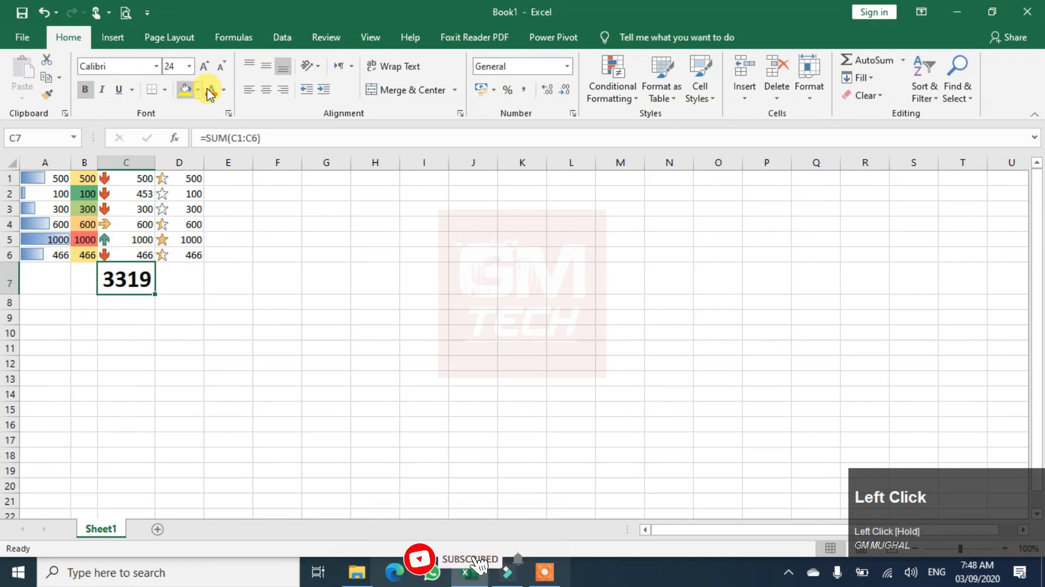
click(214, 91)
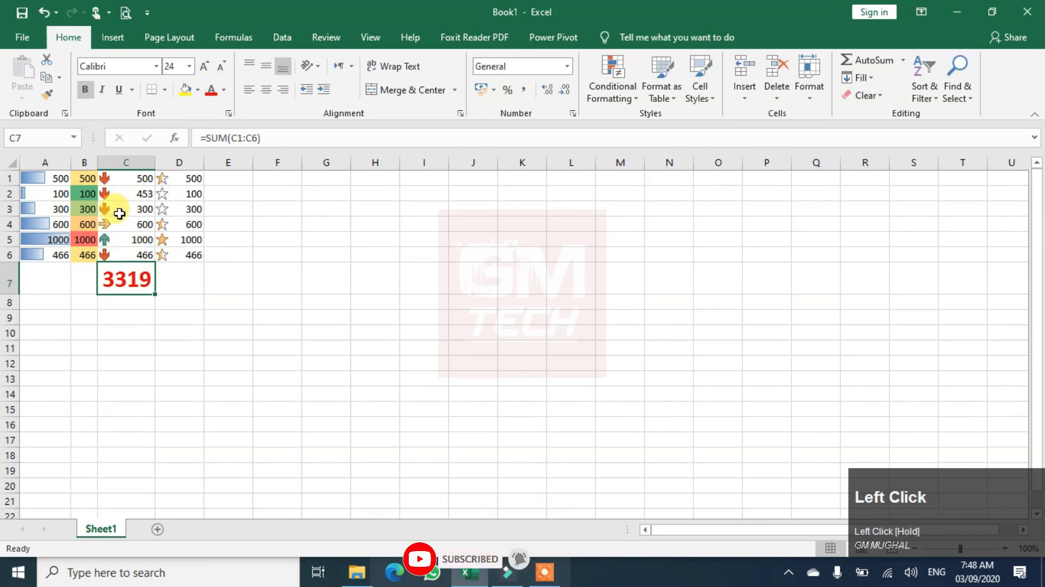
Step: Replace the values in cells C1, C2 and C3 with 676, 23 and 90
click(137, 184)
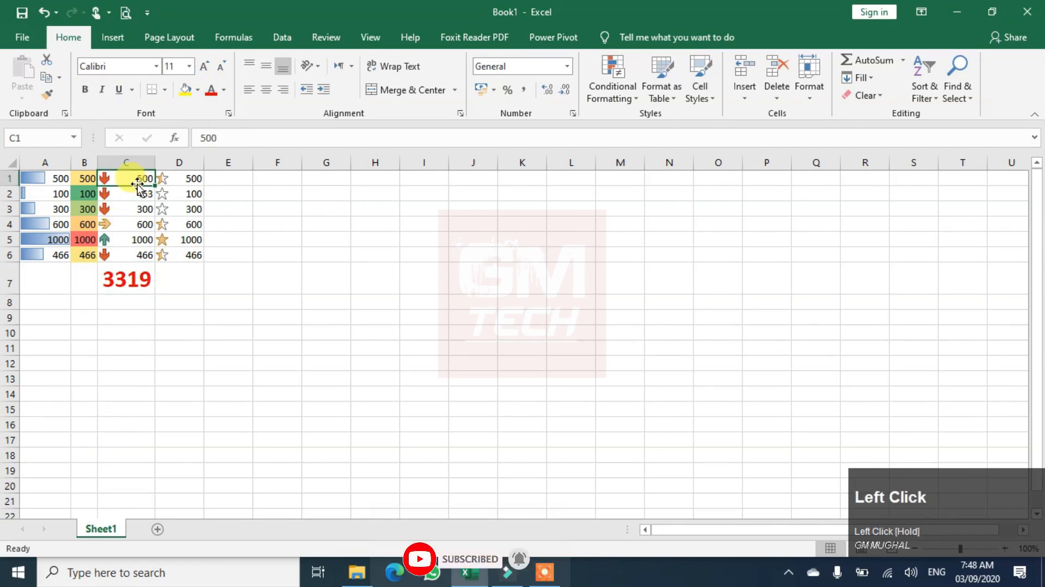
text(676)
key(Return)
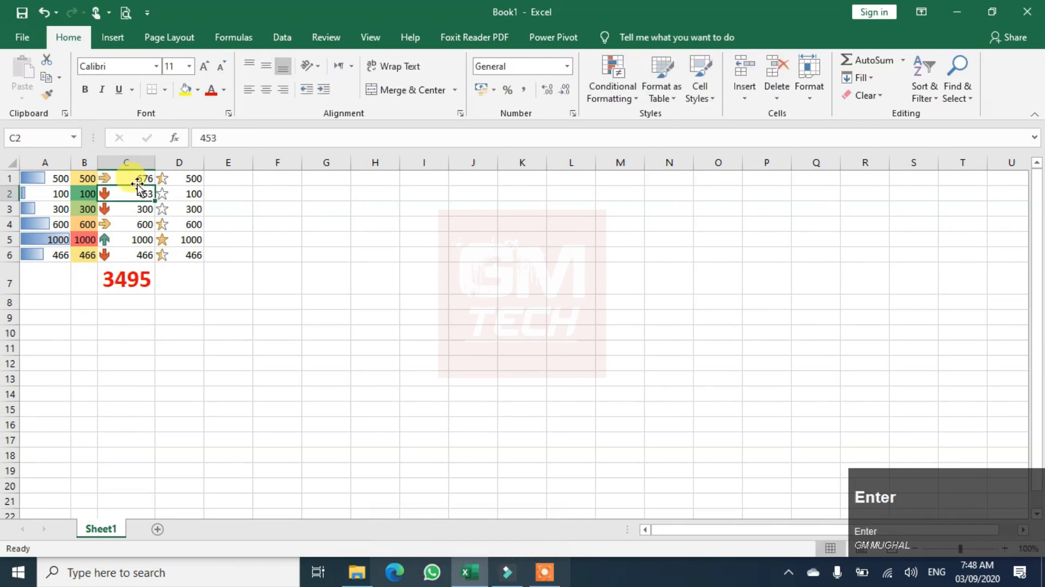
text(23)
key(Return)
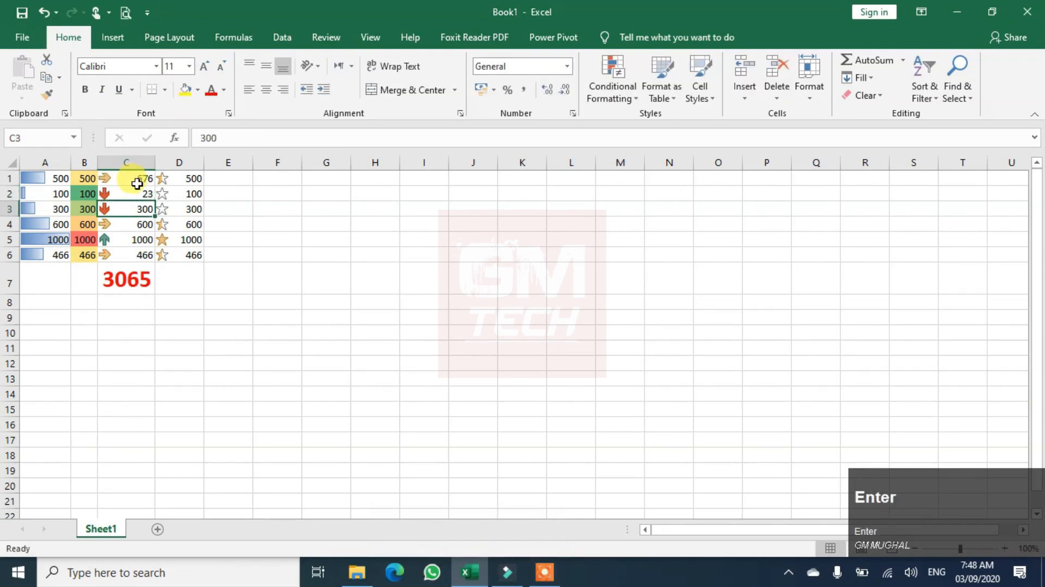
text(90)
key(Return)
Step: Set the value of cell C4 to 34 and select the total in C7
text(er)
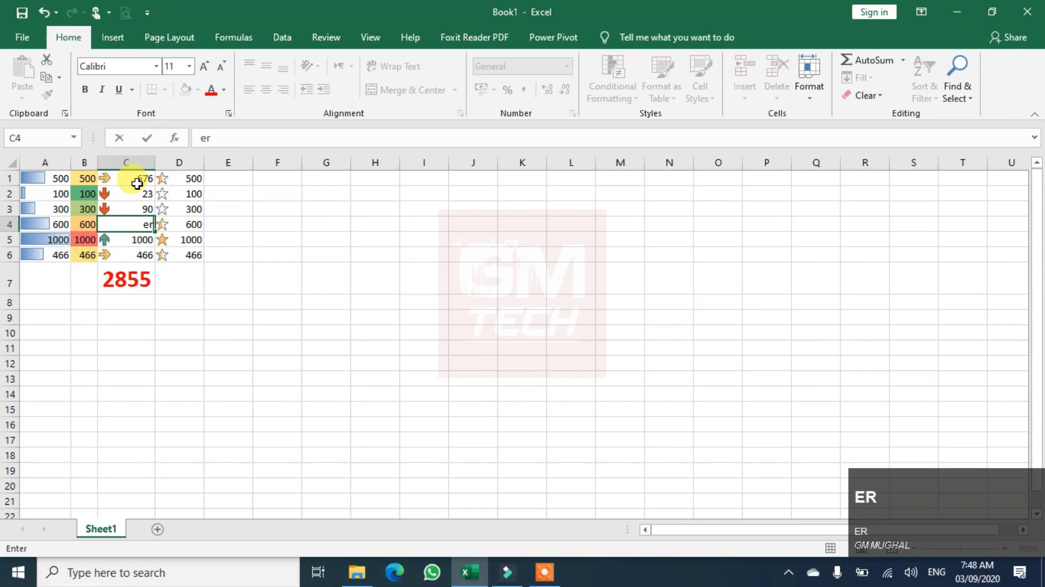
key(Return)
key(Up)
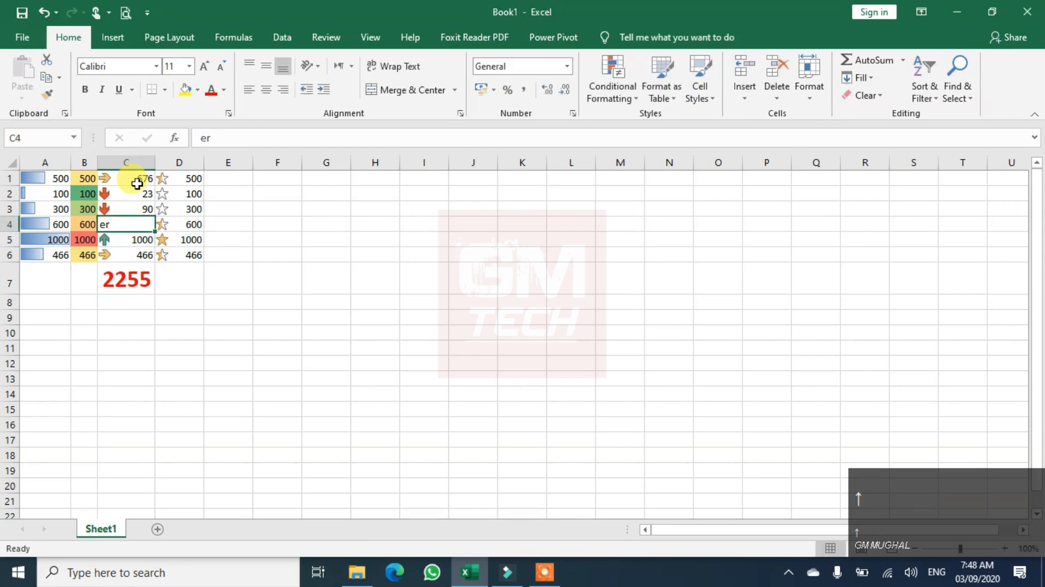
text(34)
key(Return)
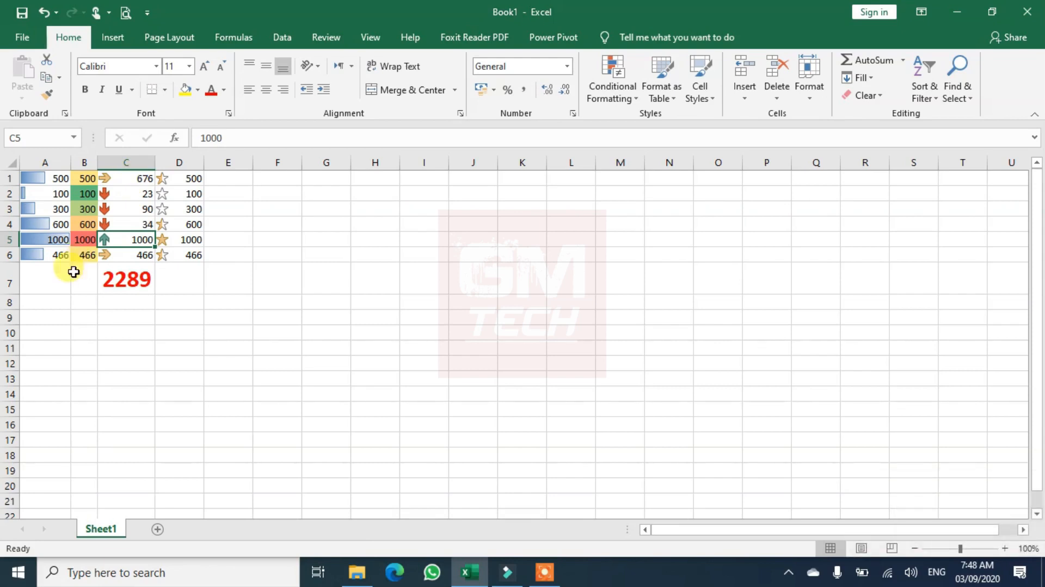
click(111, 289)
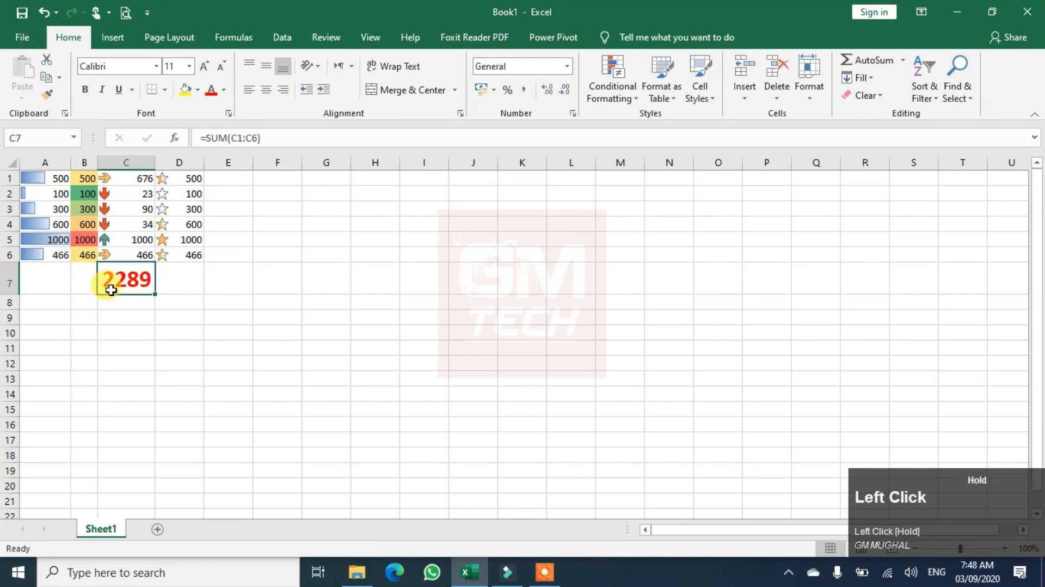
Step: Calculate the average of D1:D6 in cell D7 with the AVERAGE function
click(174, 283)
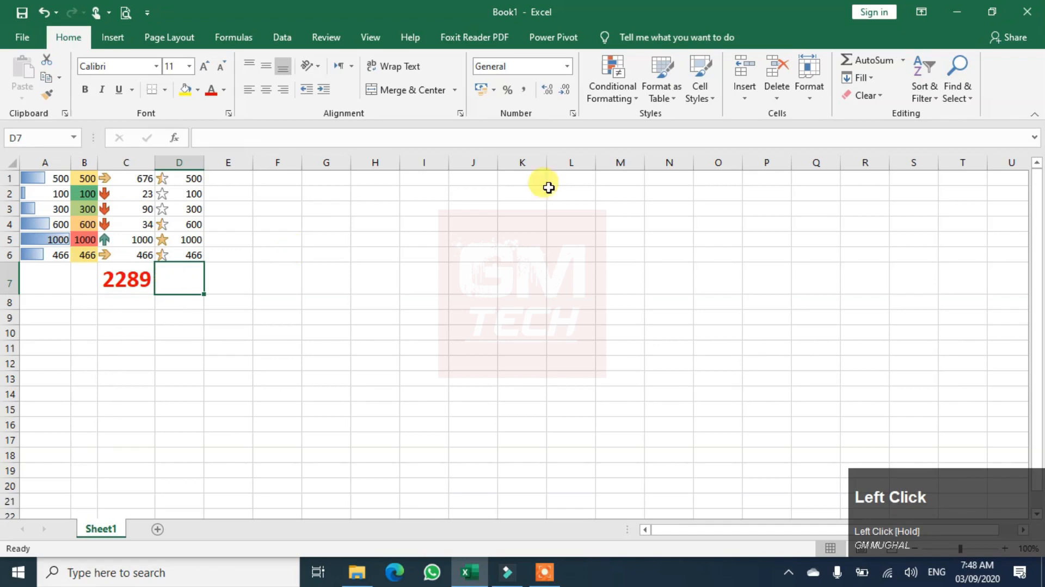
click(904, 63)
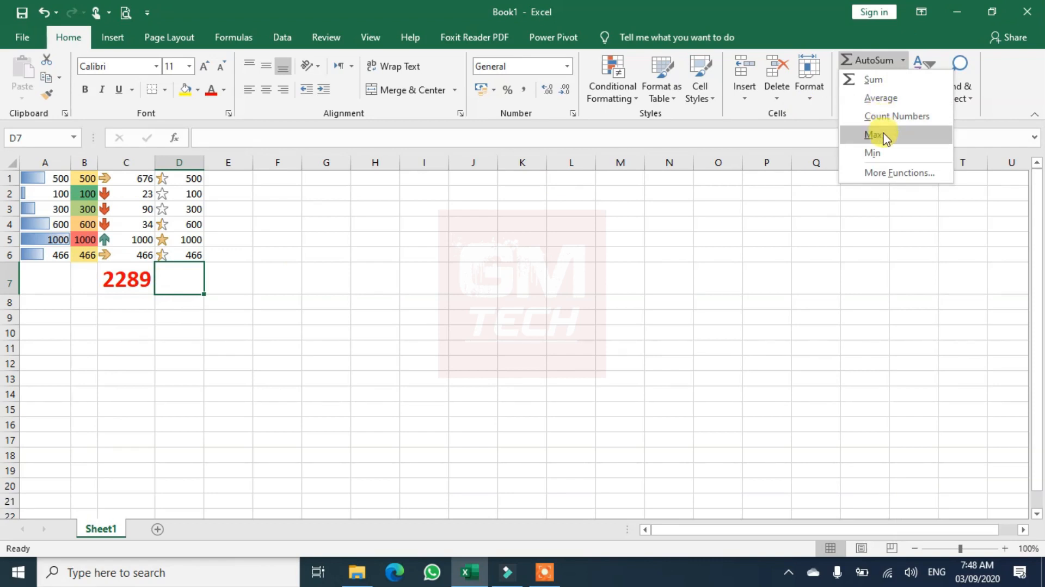
click(877, 98)
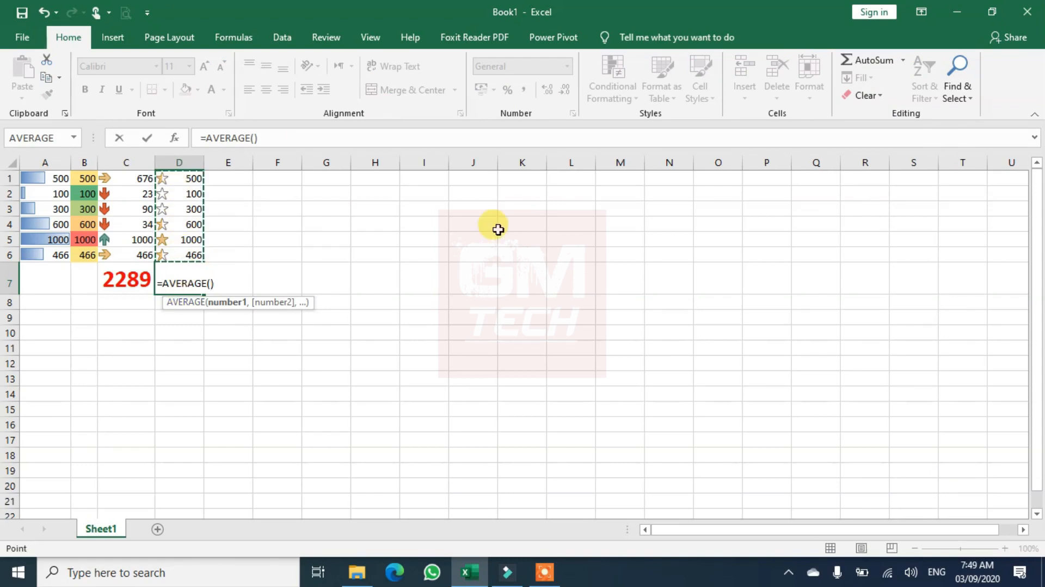
key(Return)
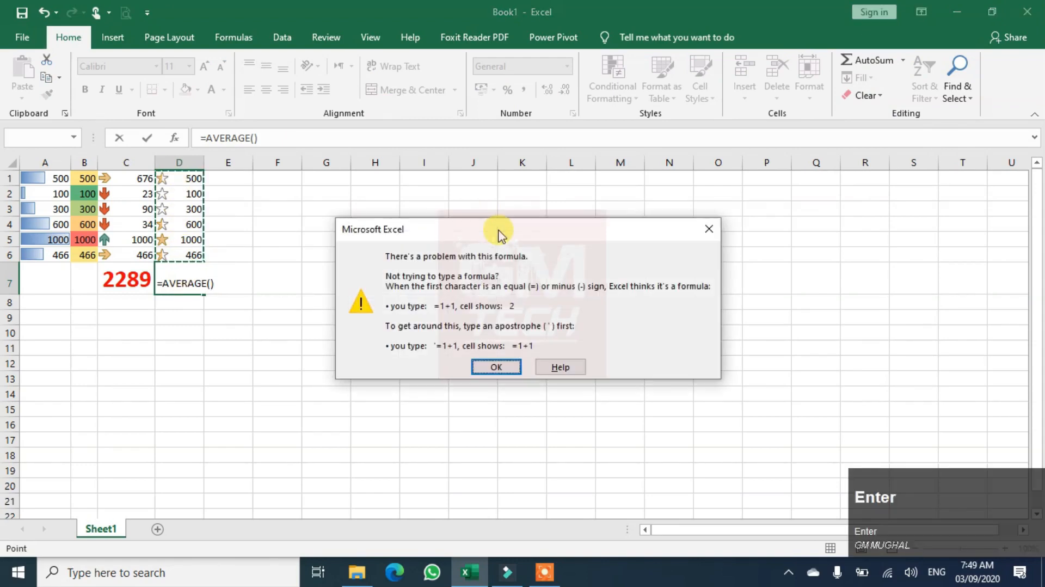
click(484, 366)
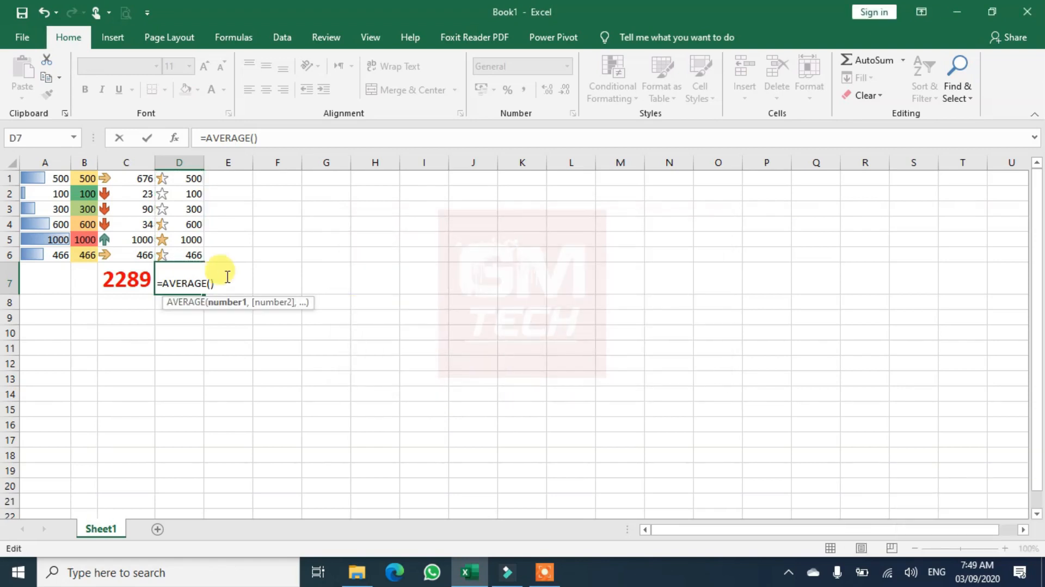
drag(183, 178, 188, 251)
key(Return)
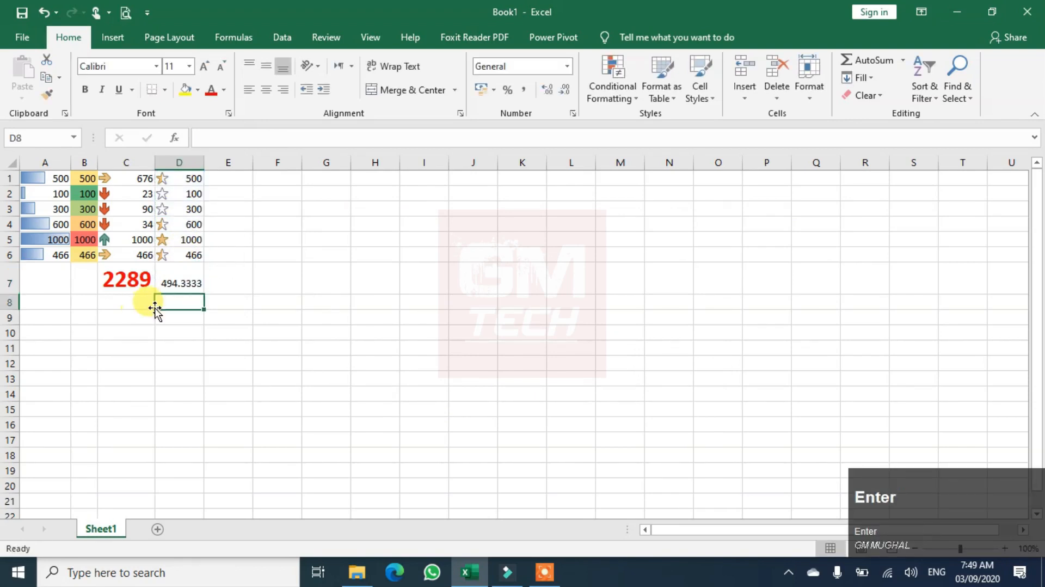
Step: Show the average in cell D7 with two decimal places
click(173, 290)
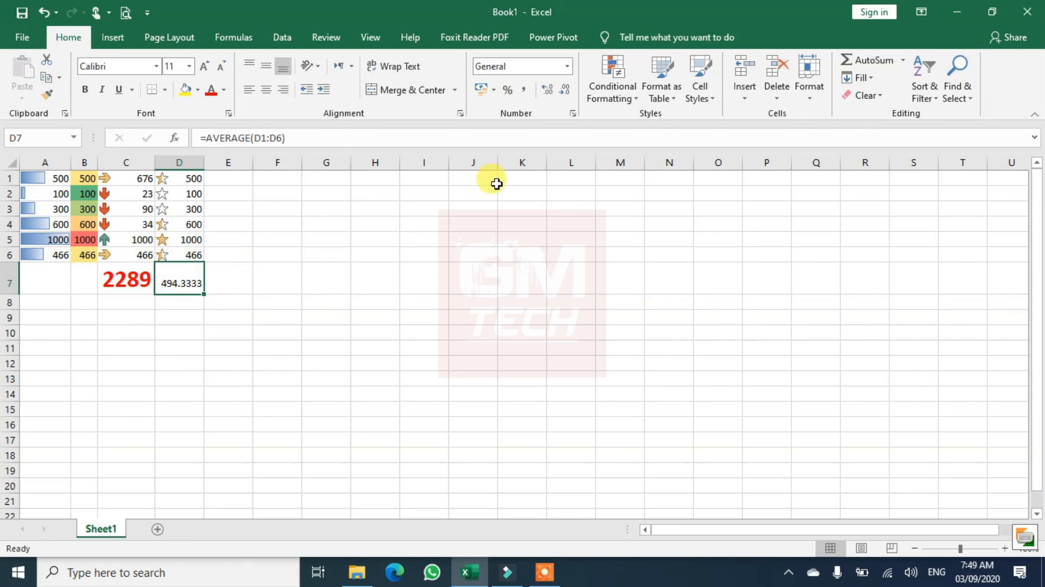
click(563, 102)
click(562, 102)
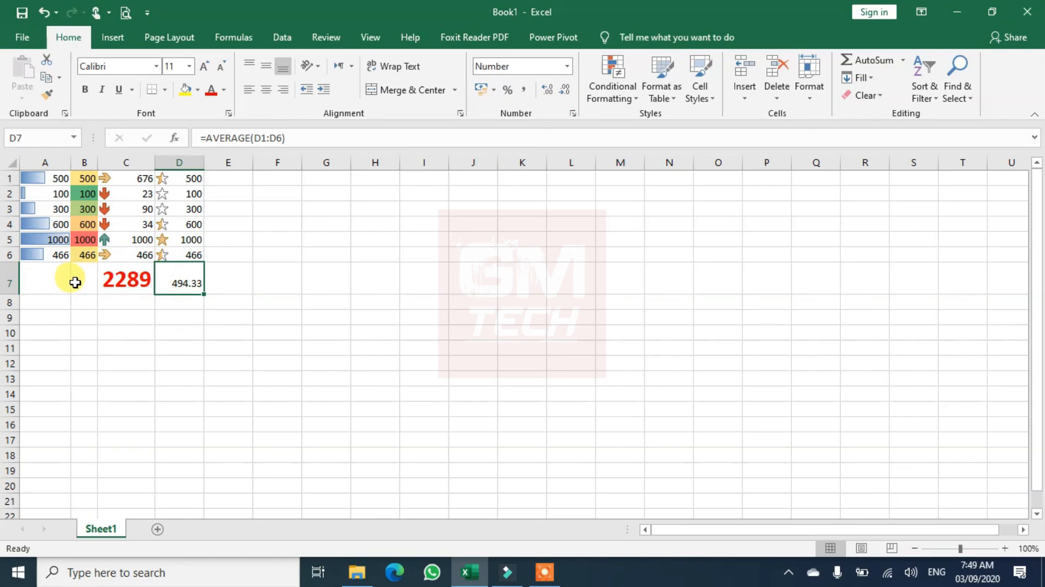
Step: Count the numbers of B1:B6 in cell B7 with the COUNT function
click(79, 282)
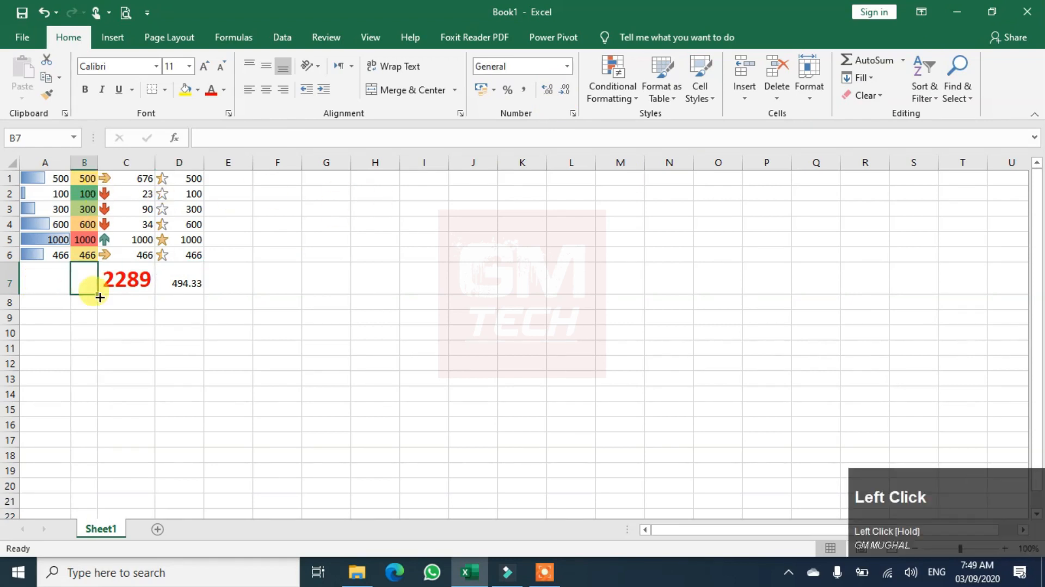
click(902, 61)
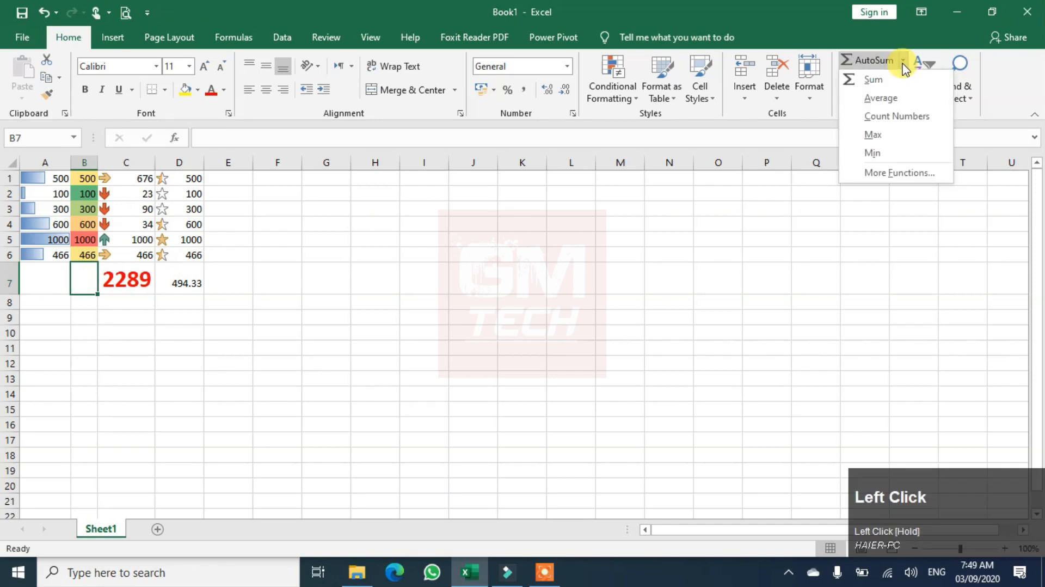
click(901, 117)
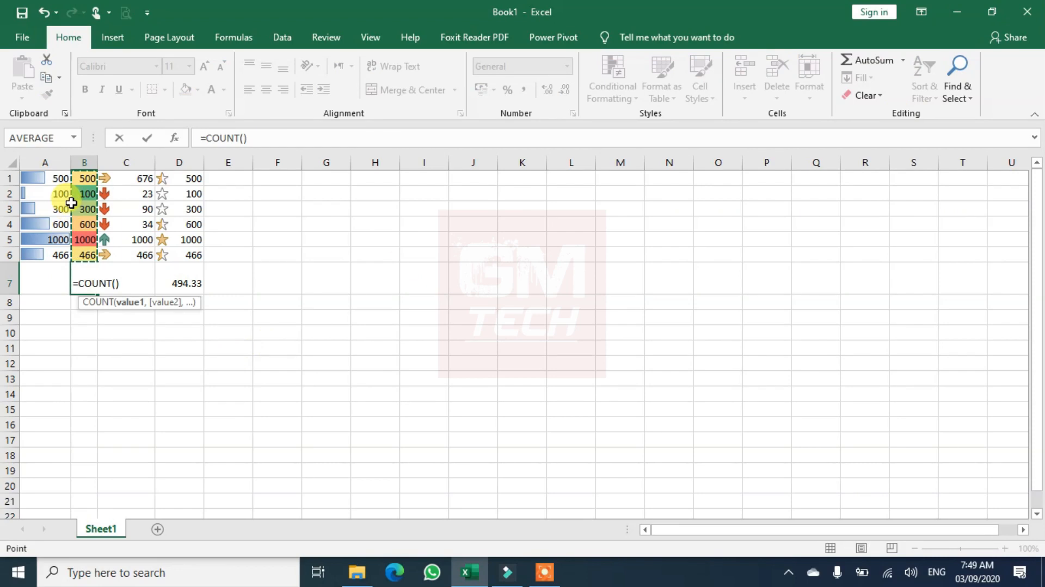
drag(82, 178, 85, 260)
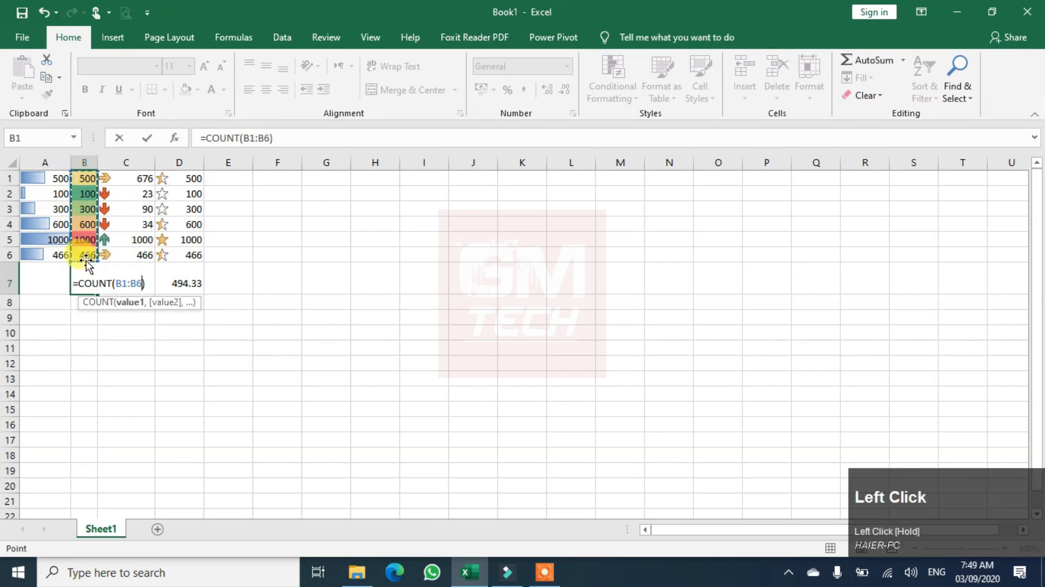
key(Return)
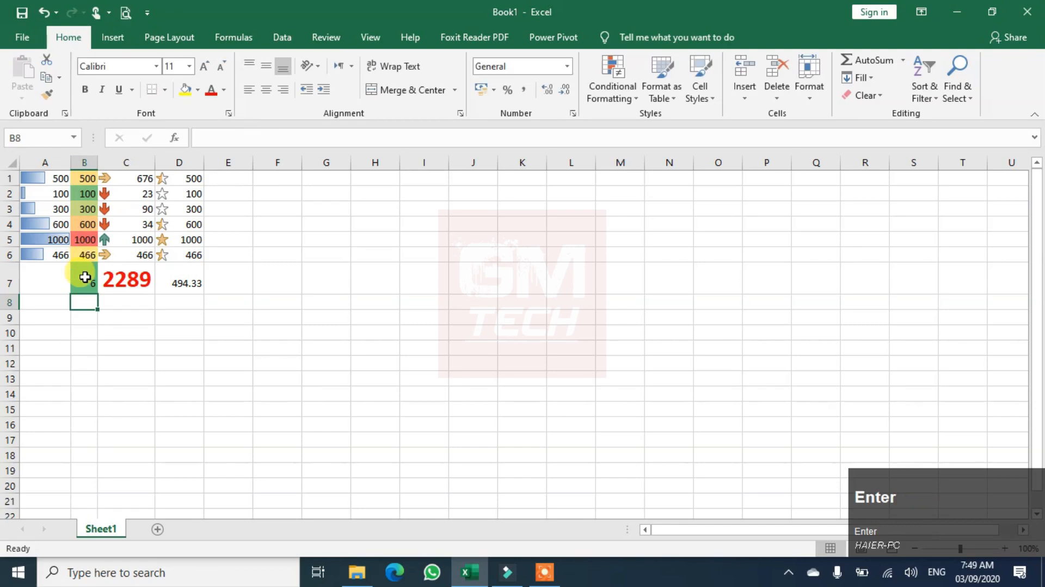
click(85, 280)
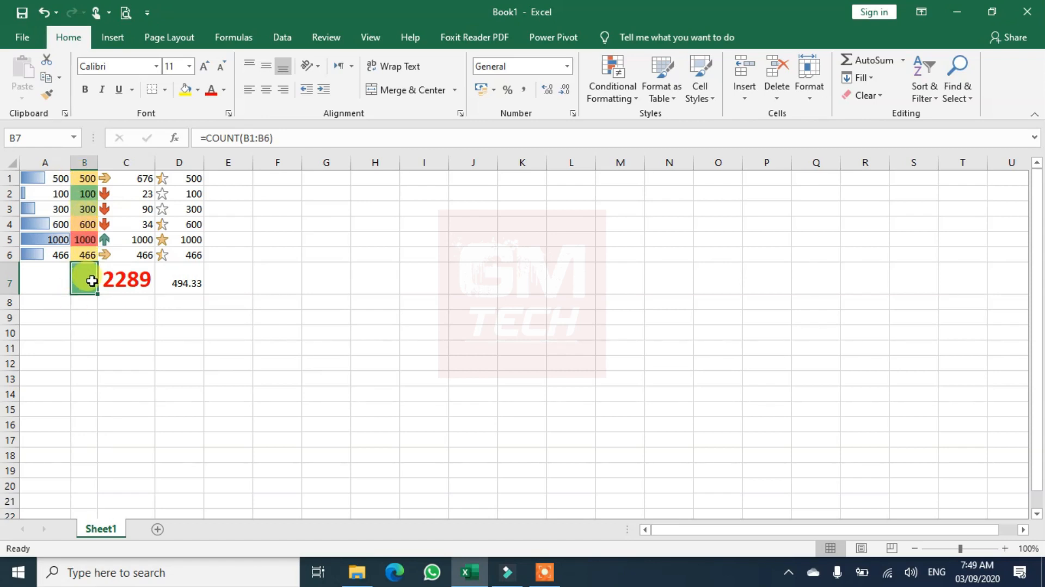
Step: Find the largest value of A1:A6 in cell A7 with the MAX function
click(53, 268)
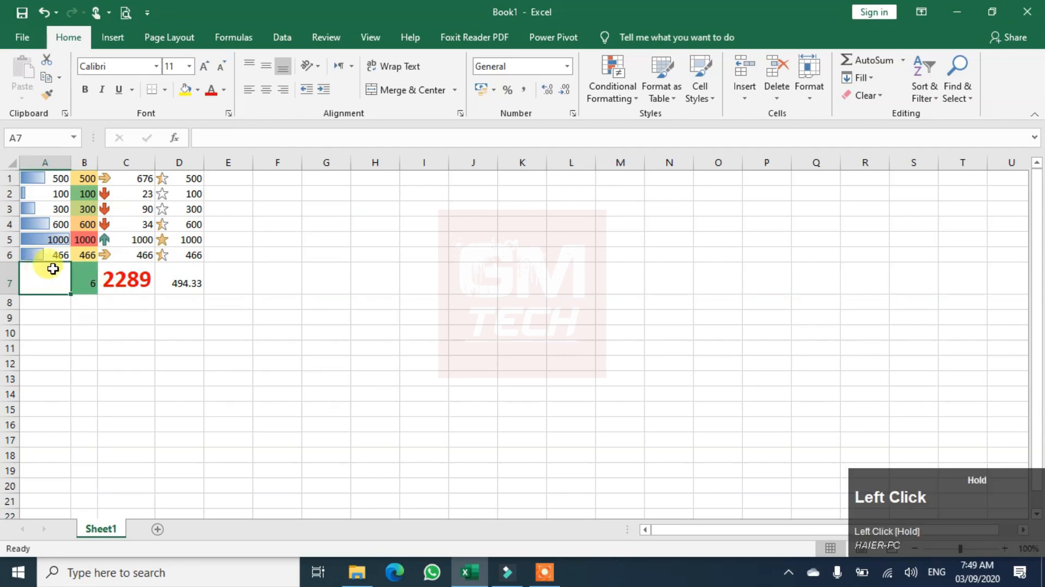
click(904, 61)
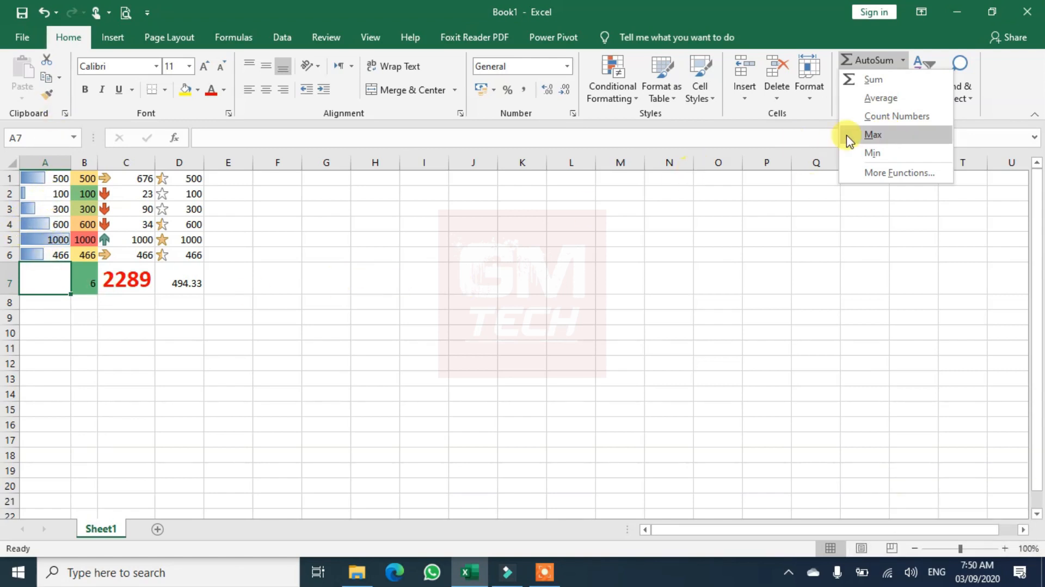
click(881, 135)
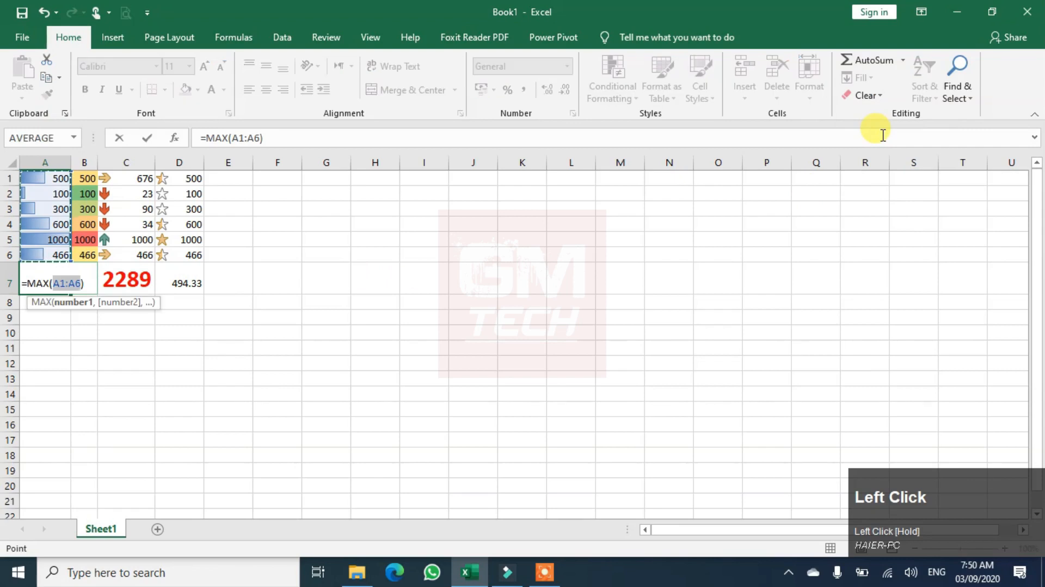
key(Return)
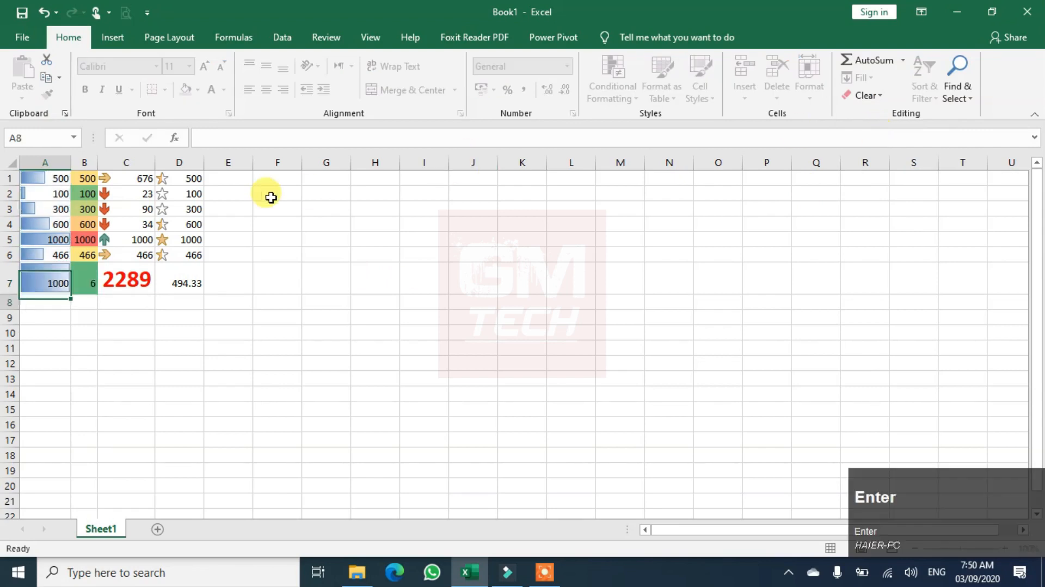
Step: Format the maximum in cell A7 as bold, red, size 22 text and widen column A slightly to fit it
click(57, 276)
click(206, 69)
click(205, 68)
click(206, 68)
click(206, 68)
click(206, 68)
click(206, 69)
click(86, 91)
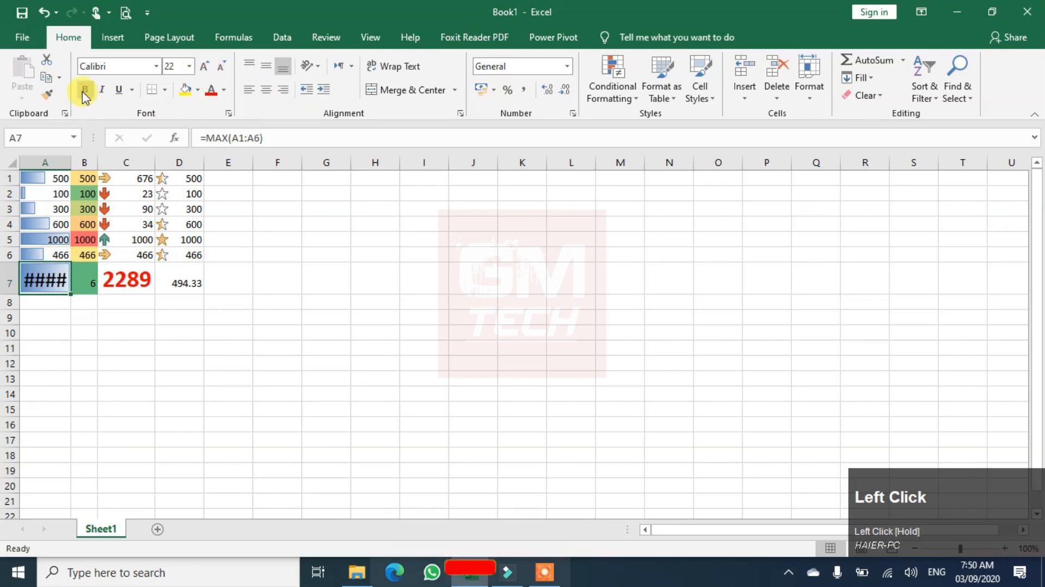
click(211, 92)
drag(71, 163, 74, 163)
Step: Find the smallest value of A1:A6 in cell A8 with the MIN function
click(51, 301)
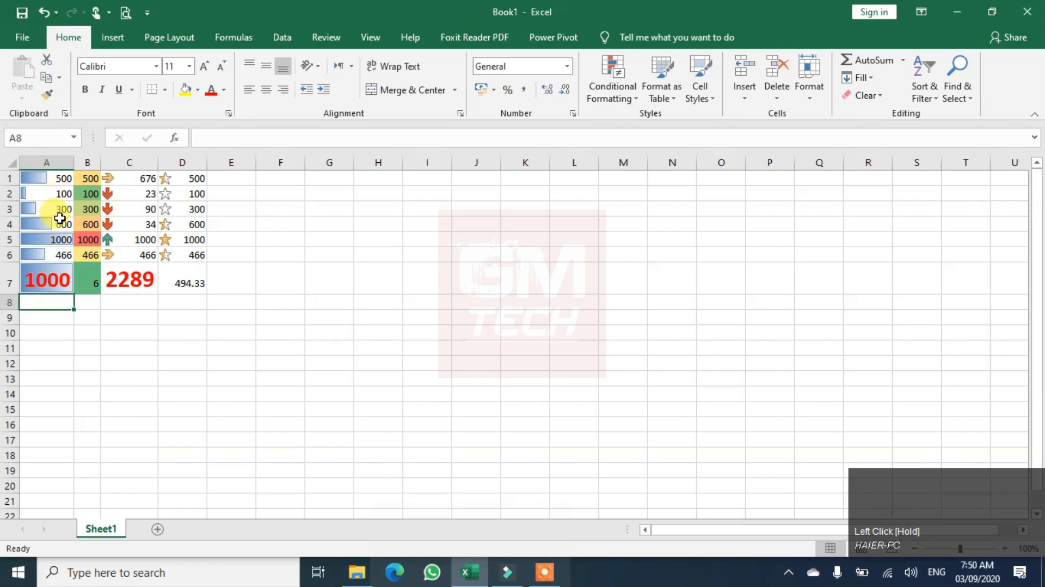
click(903, 60)
click(901, 153)
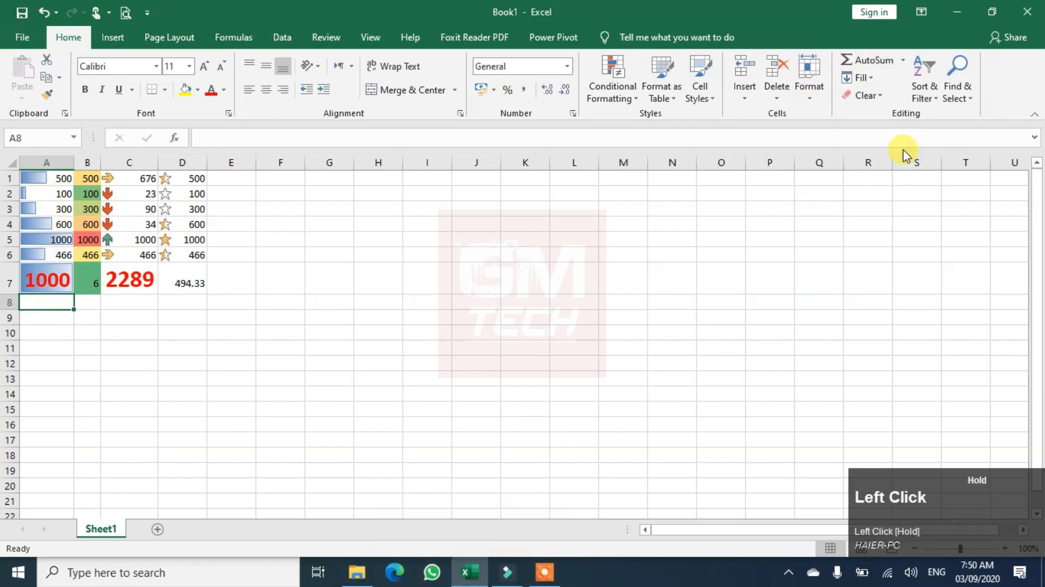
click(38, 179)
drag(38, 179, 41, 254)
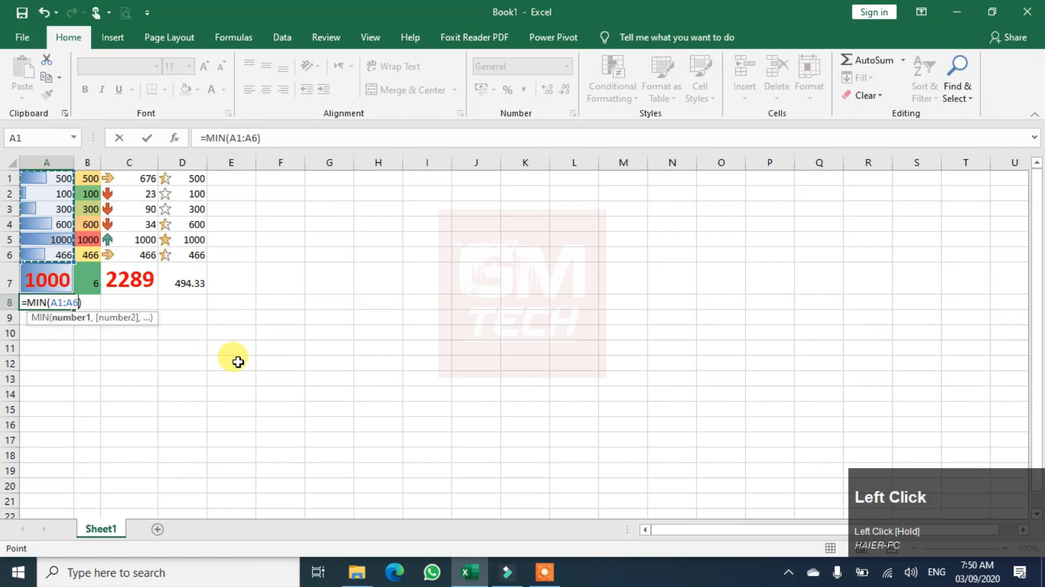
key(Return)
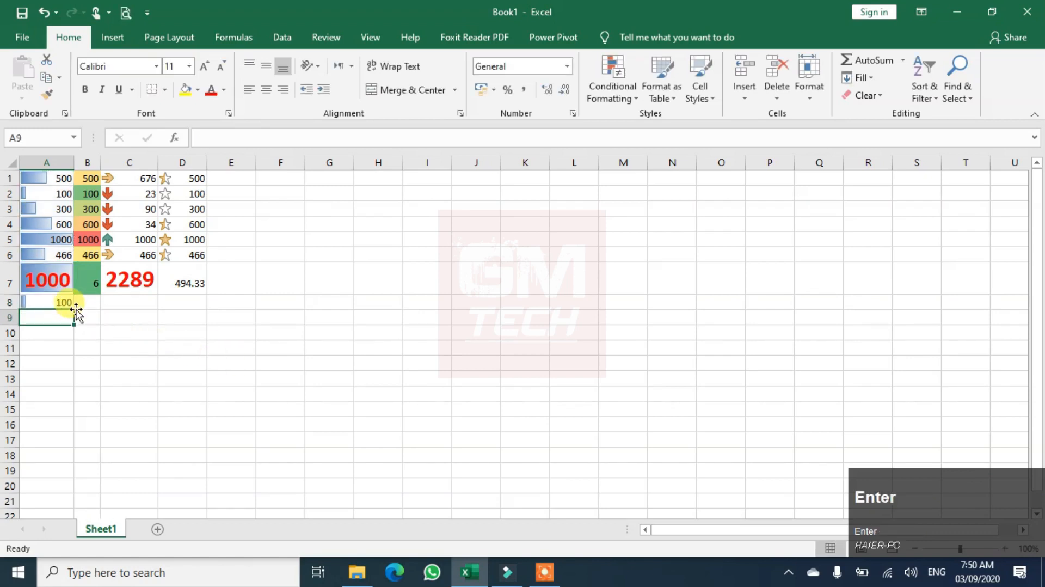
Step: Set the value of cell A4 to 5
click(49, 225)
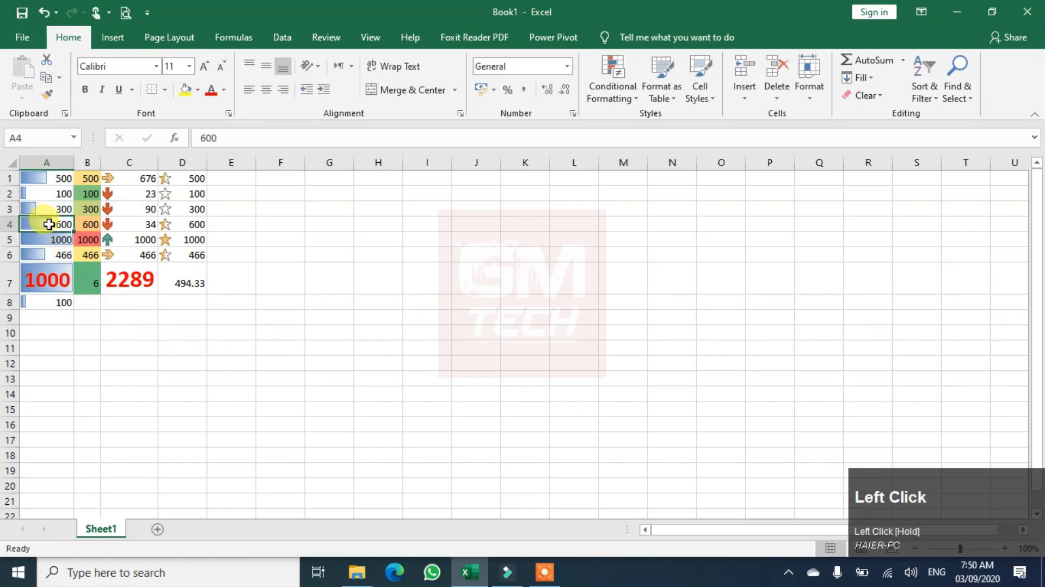
text(5)
key(Return)
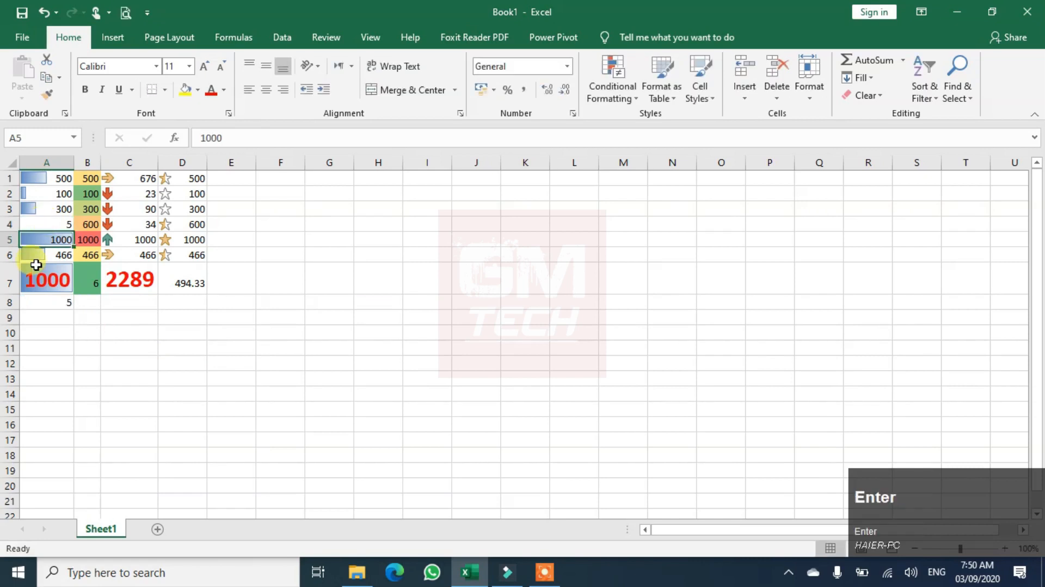
Step: Set the value of cell A2 to 12345 and widen column A so the maximum in A7 fits
click(58, 196)
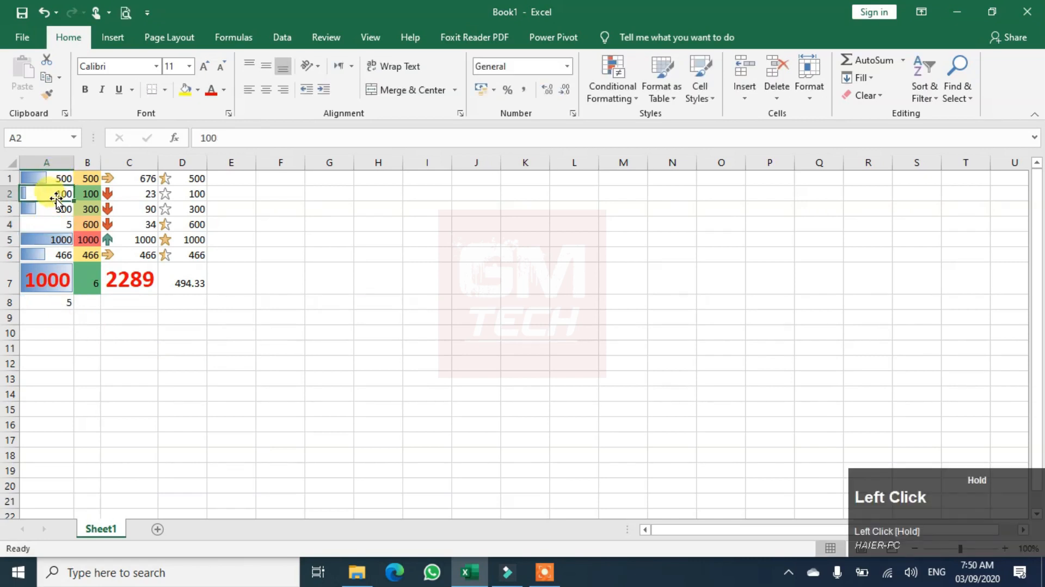
text(12345)
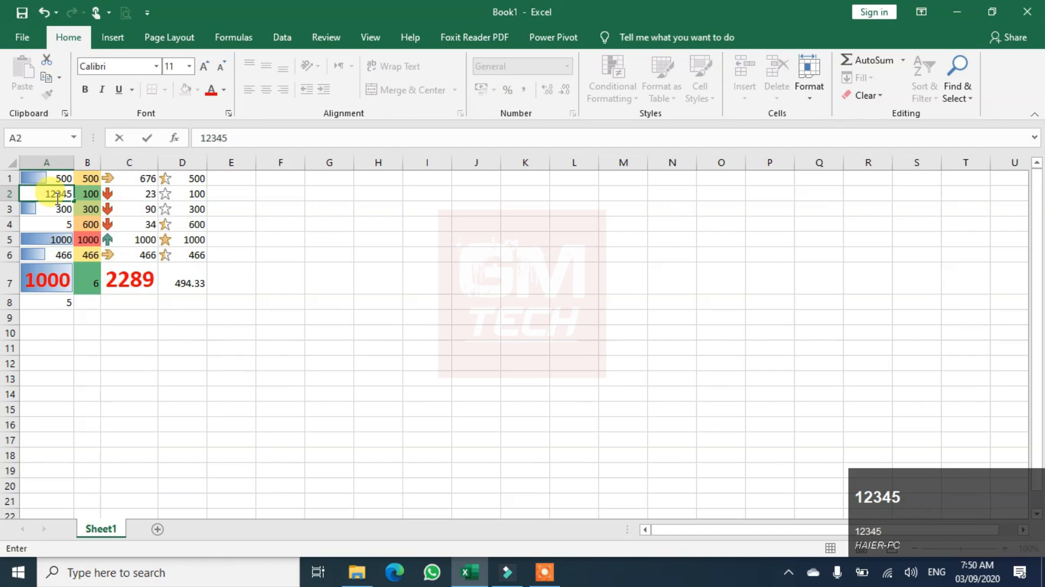
key(Return)
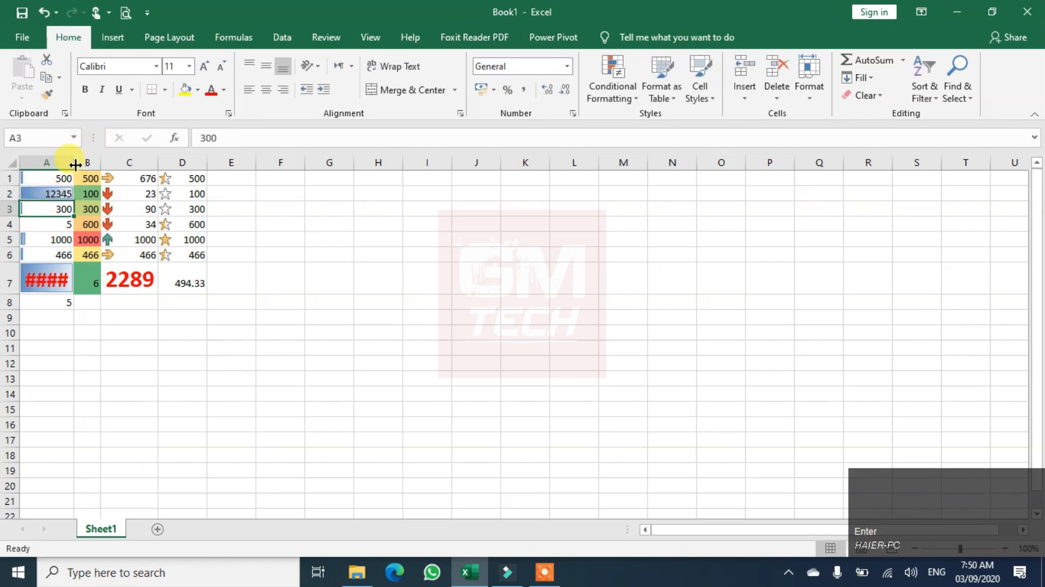
drag(75, 164, 120, 164)
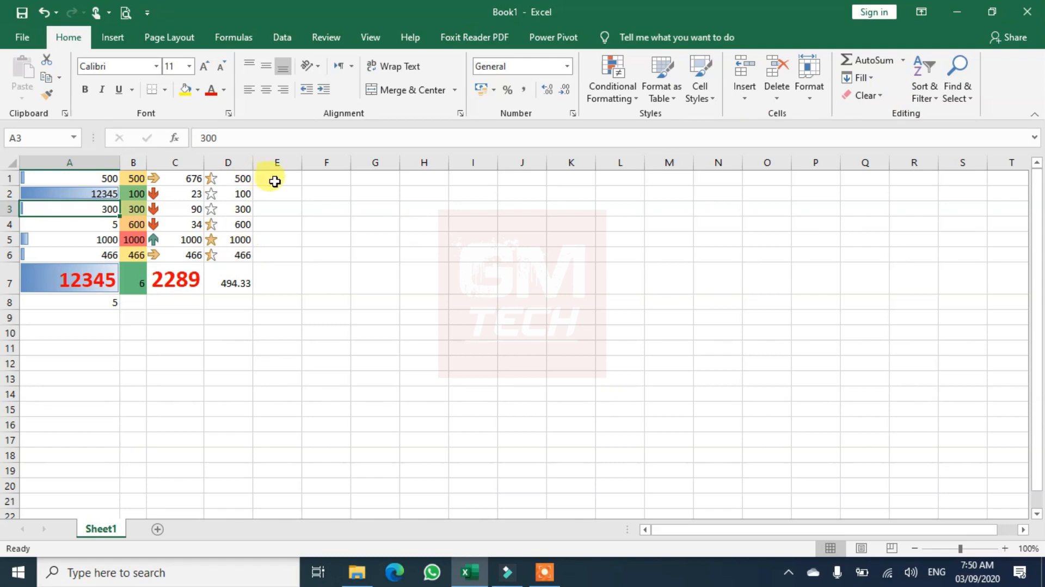
Step: Enter the numbers 1, 2 and 3 in cells F1 to F3
click(328, 181)
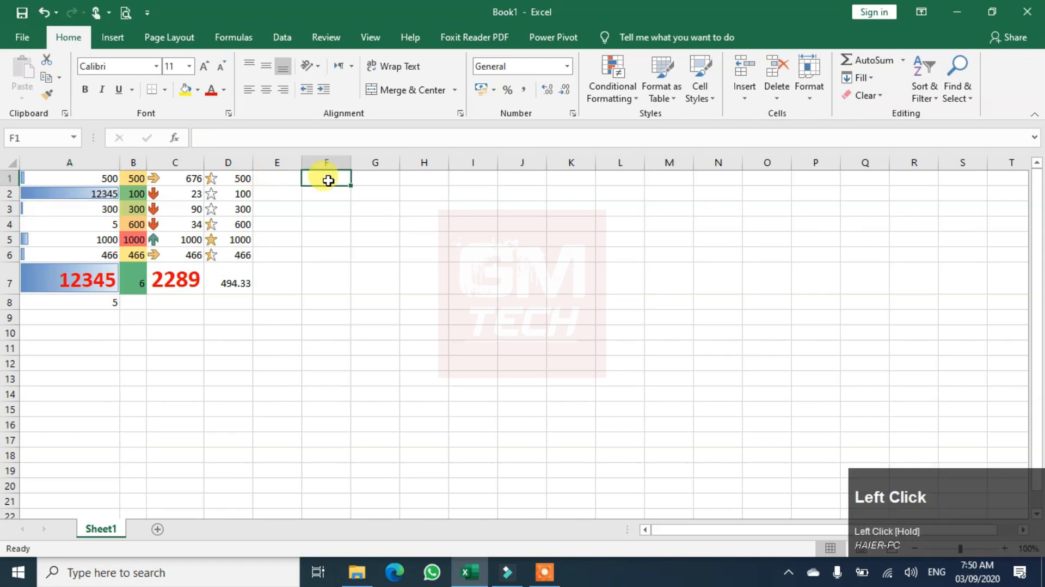
text(1)
key(Return)
text(2)
key(Return)
text(3)
key(Return)
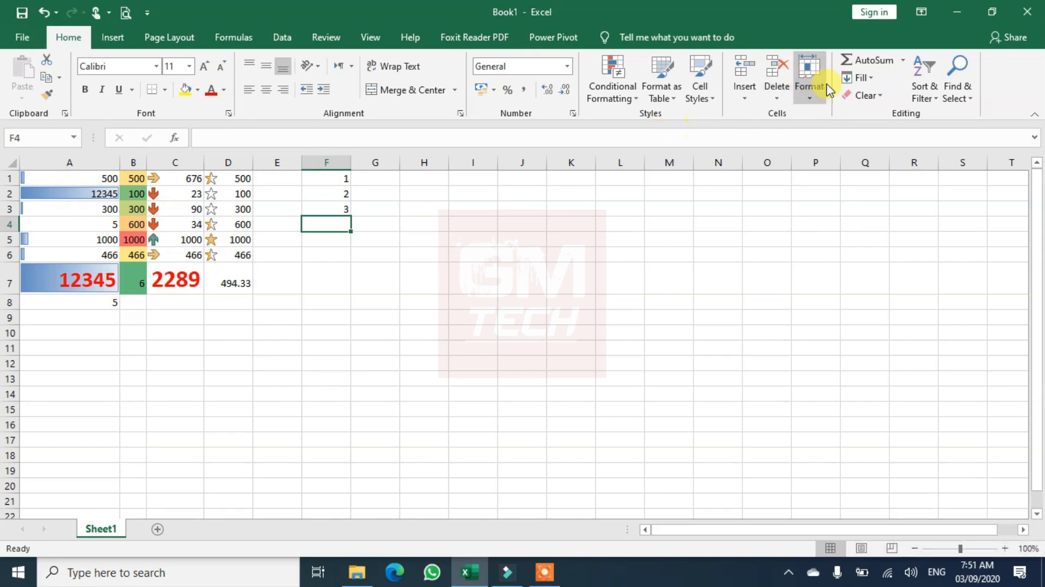
Step: Fill cell F4 with the value of the cell above using Fill Down
click(866, 78)
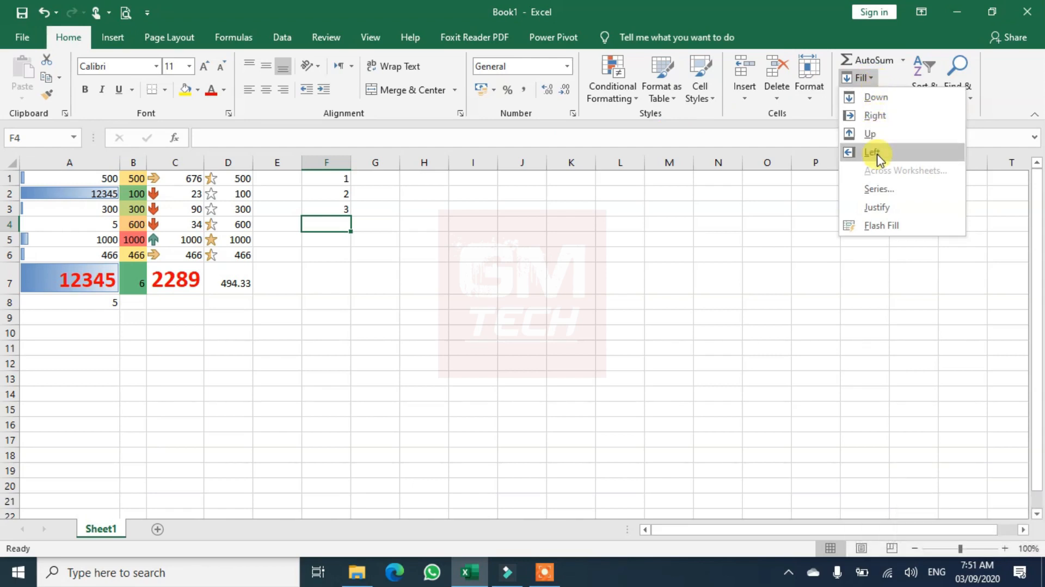
click(876, 97)
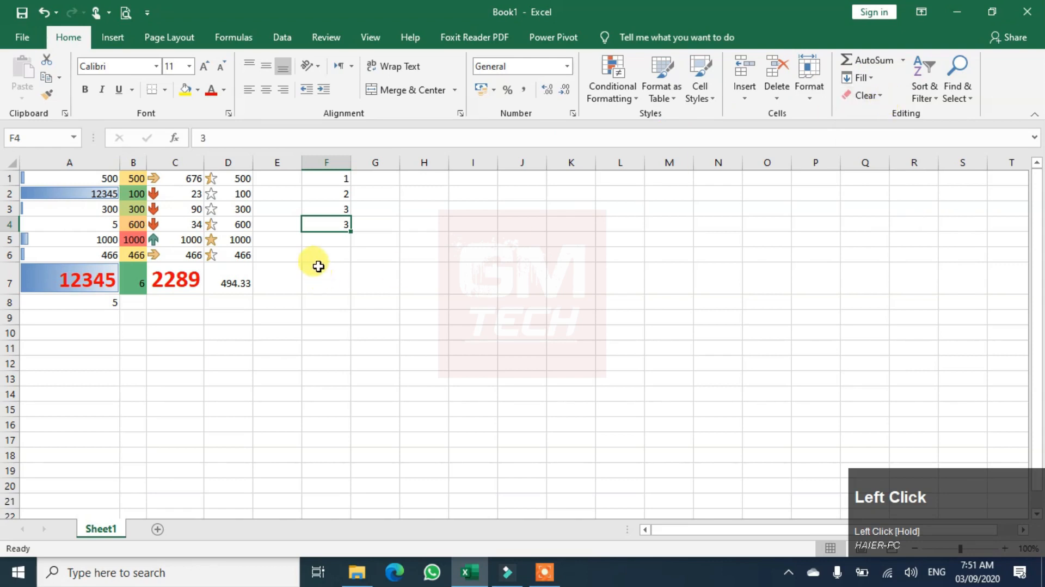
click(868, 79)
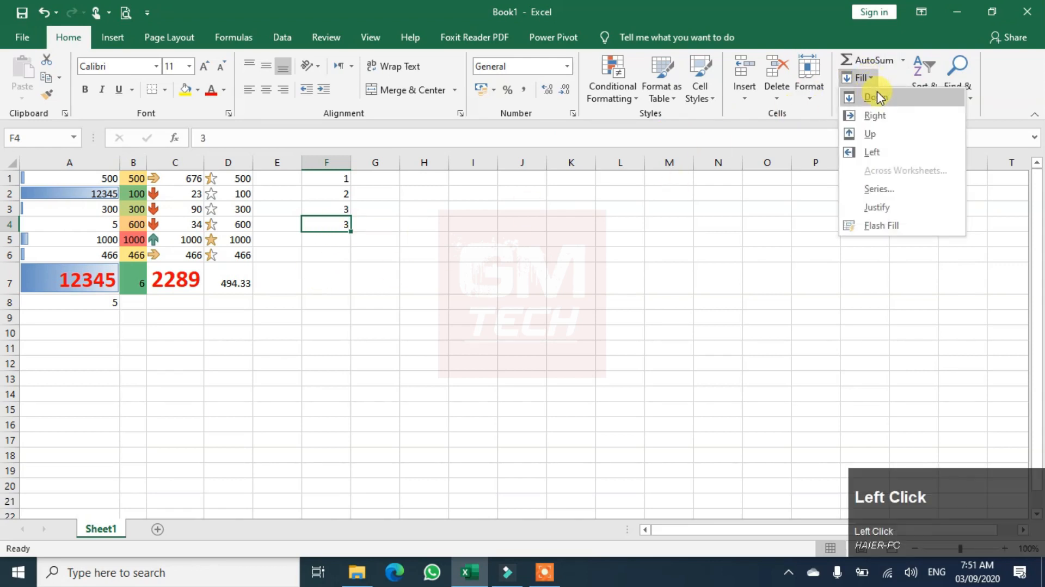
click(877, 90)
Step: Fill the value of F4 down through F13 and deselect the range
drag(335, 223, 332, 384)
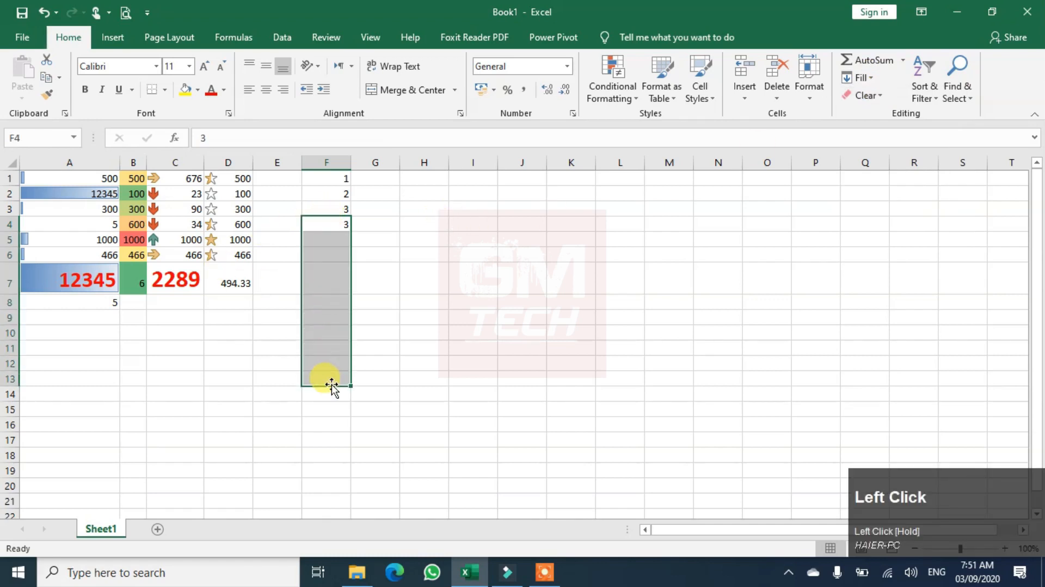
click(871, 80)
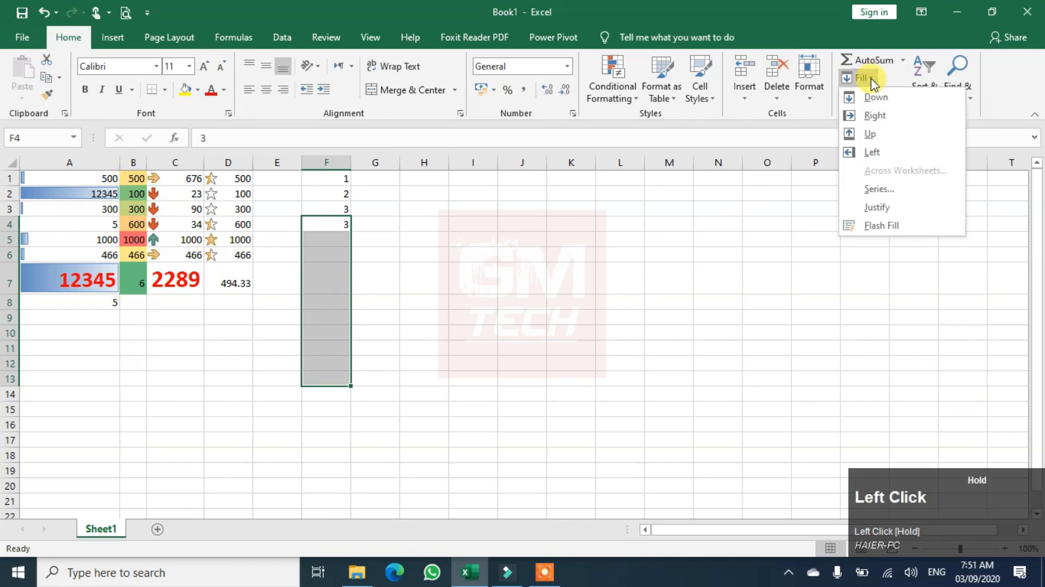
click(874, 98)
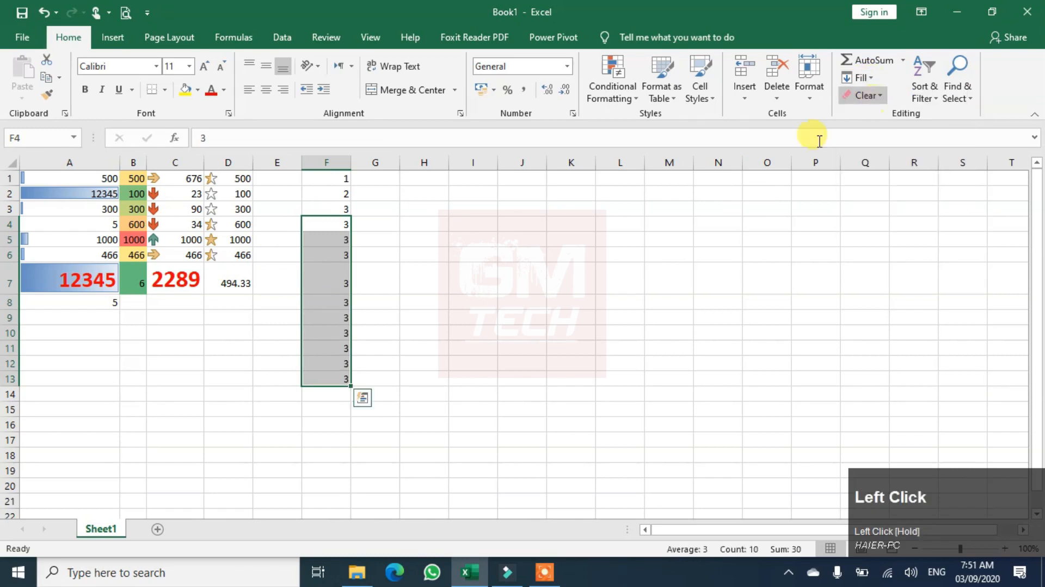
click(367, 404)
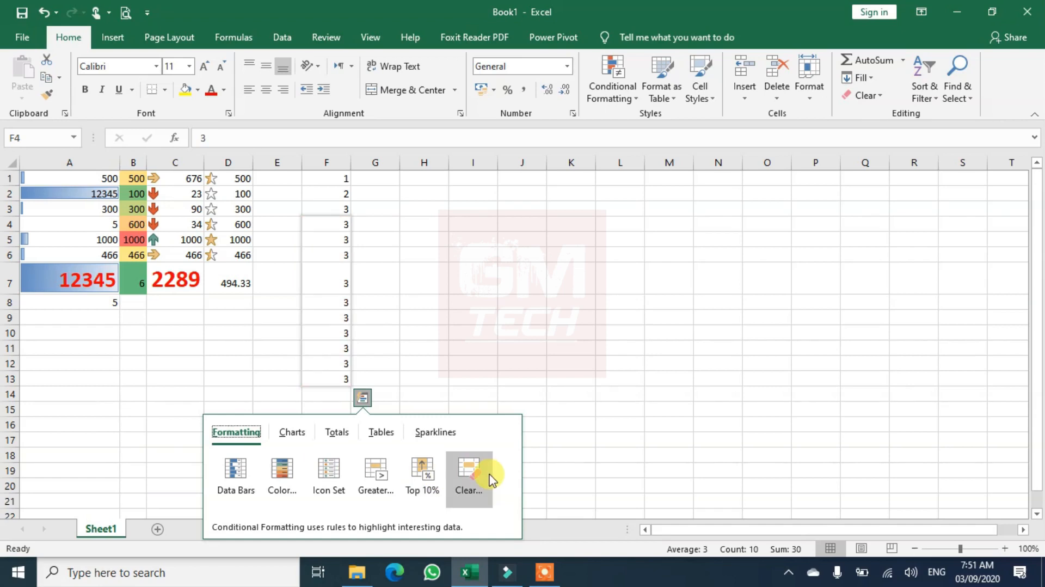
click(375, 301)
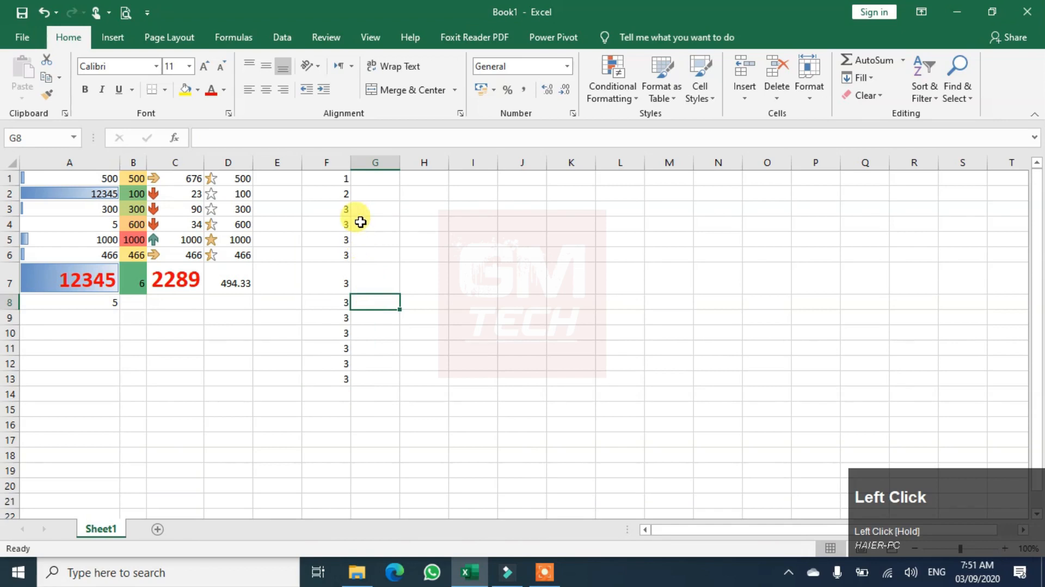
Step: Try to fill the empty range G3:N3 to the right
drag(362, 207, 737, 209)
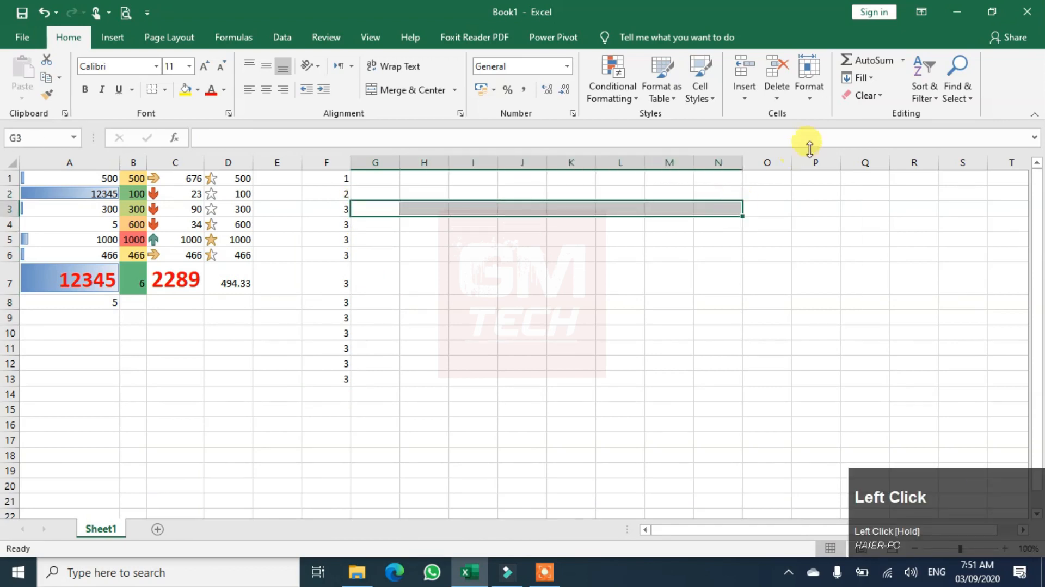
click(871, 78)
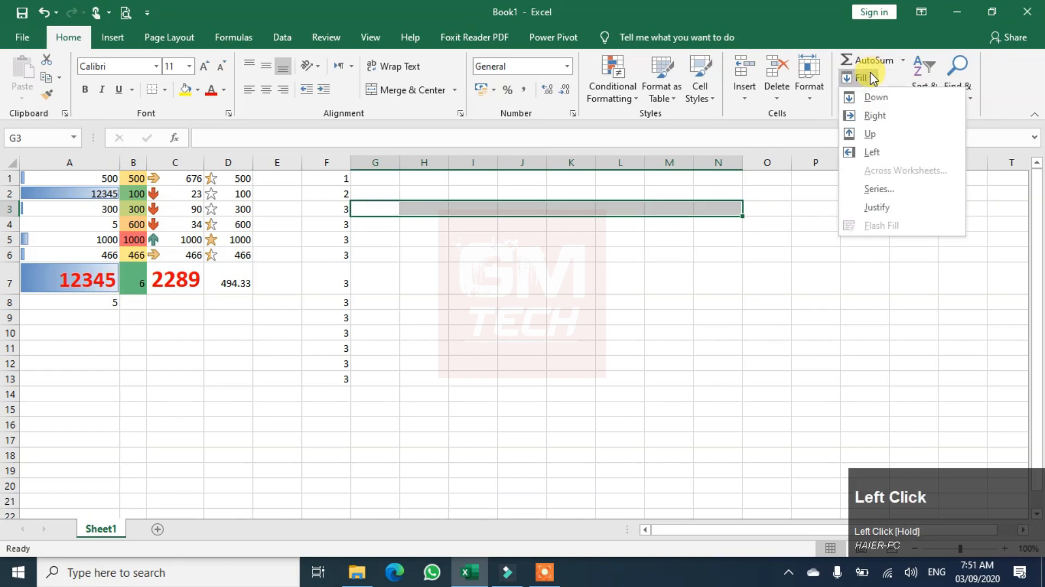
click(892, 117)
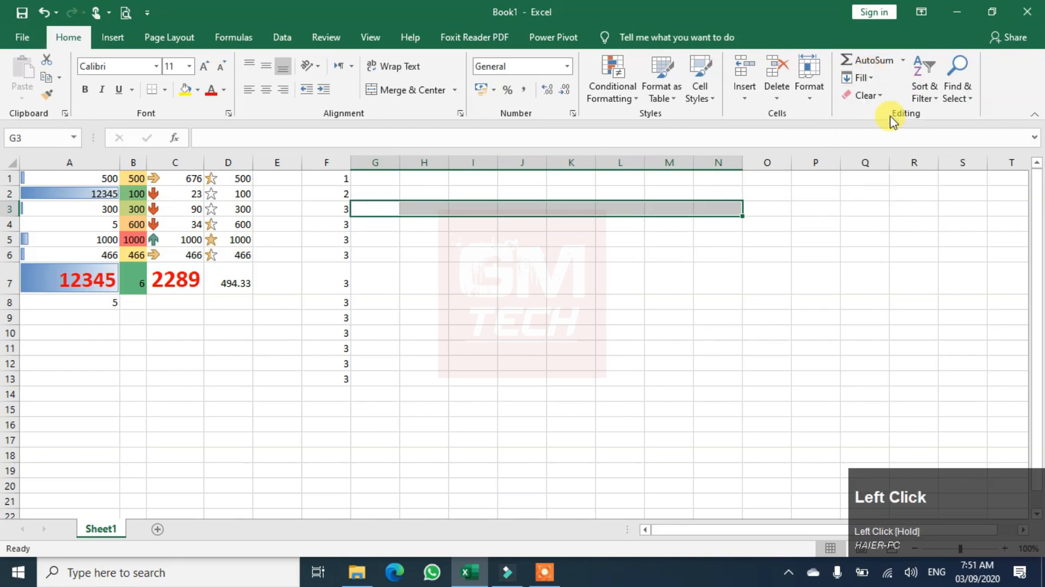
Step: Fill the value of F3 to the right through M3
click(324, 214)
drag(324, 213, 649, 205)
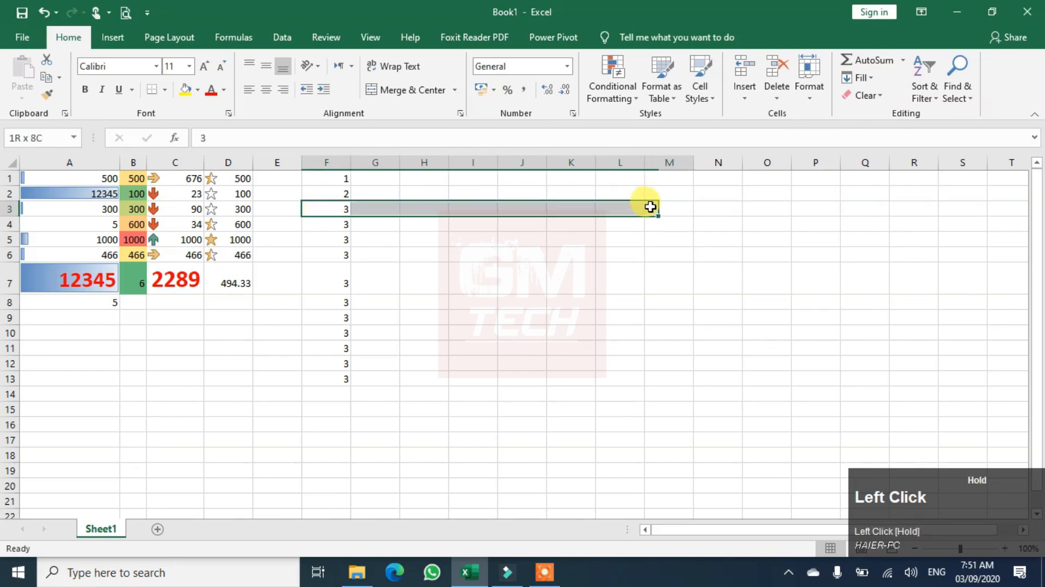
click(861, 77)
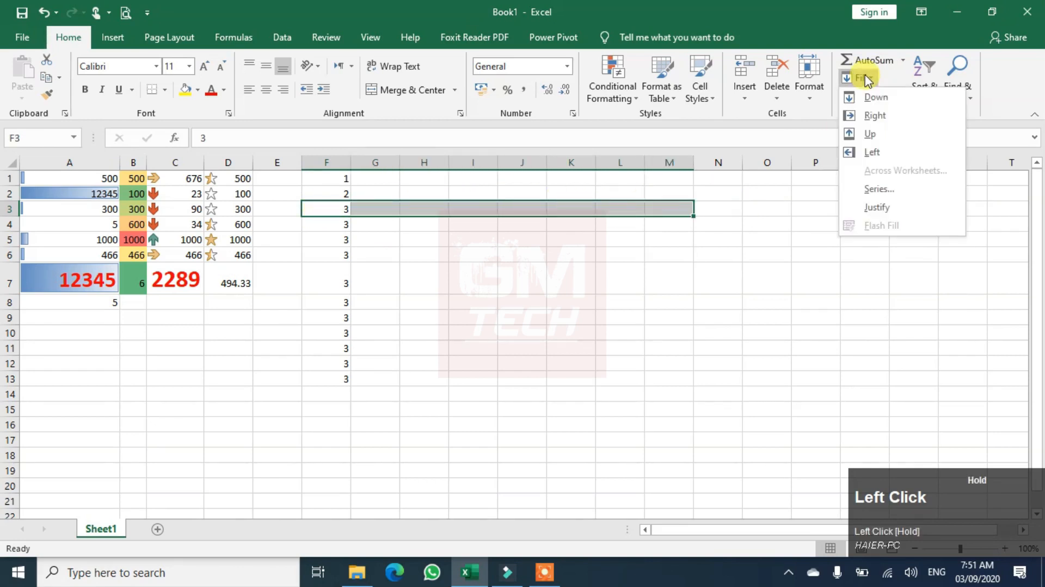
click(875, 115)
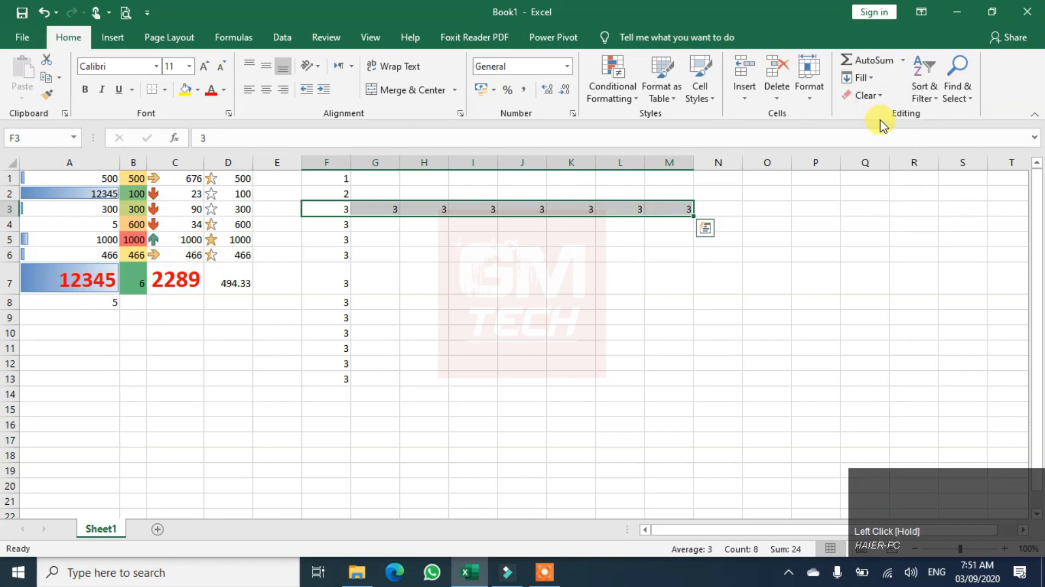
Step: Try filling the range F3:M3 to the left
click(862, 77)
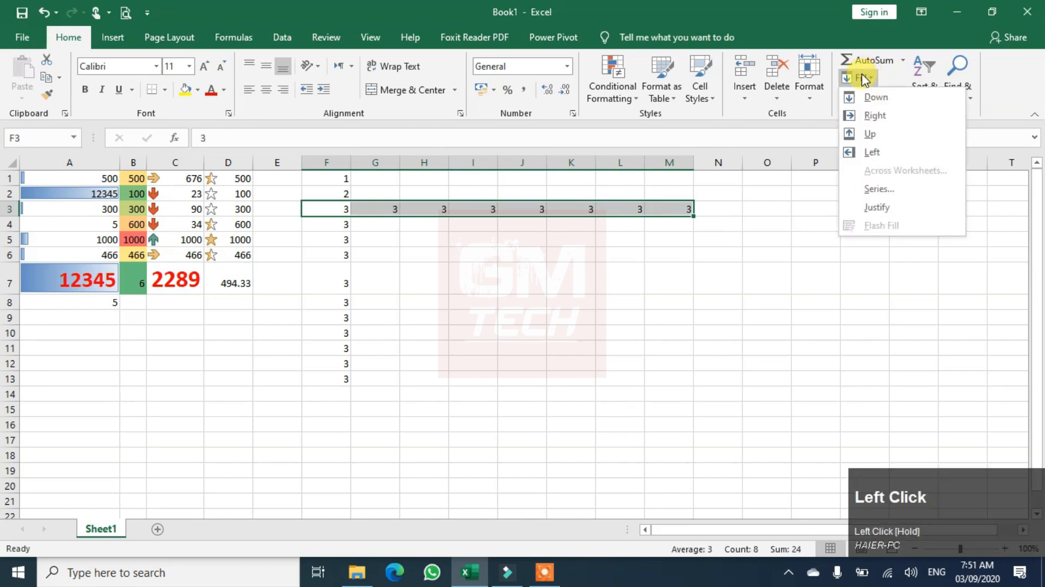
click(879, 151)
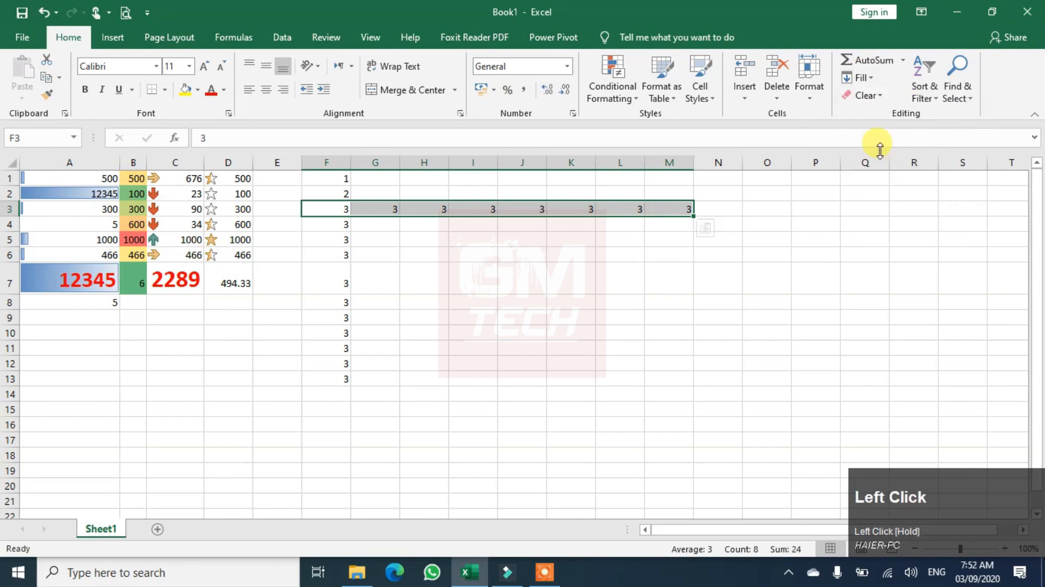
click(519, 222)
Step: Fill the value of F8 to the left through C8
click(340, 228)
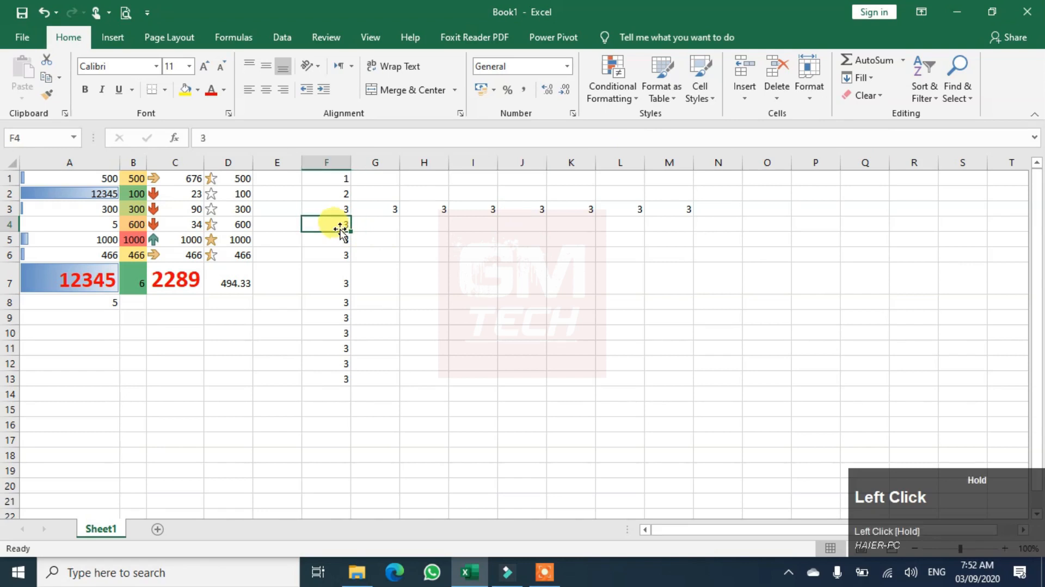
click(339, 302)
drag(340, 302, 179, 301)
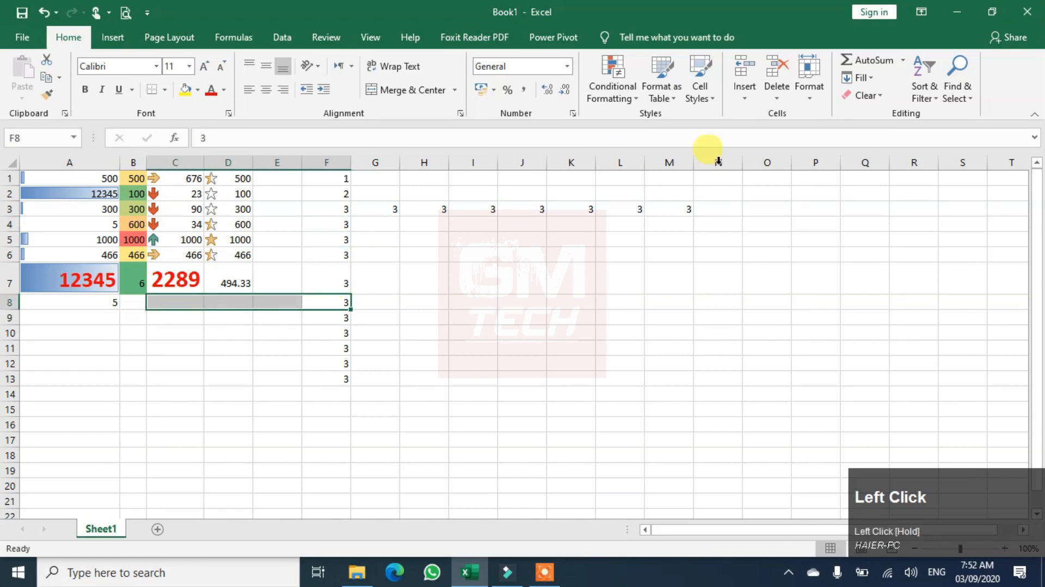
click(860, 79)
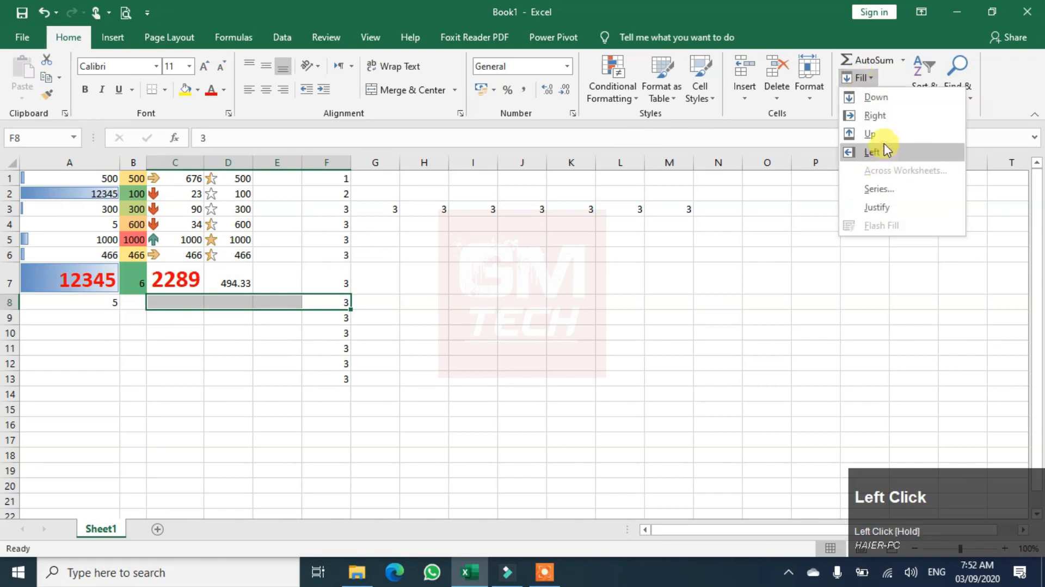
click(887, 151)
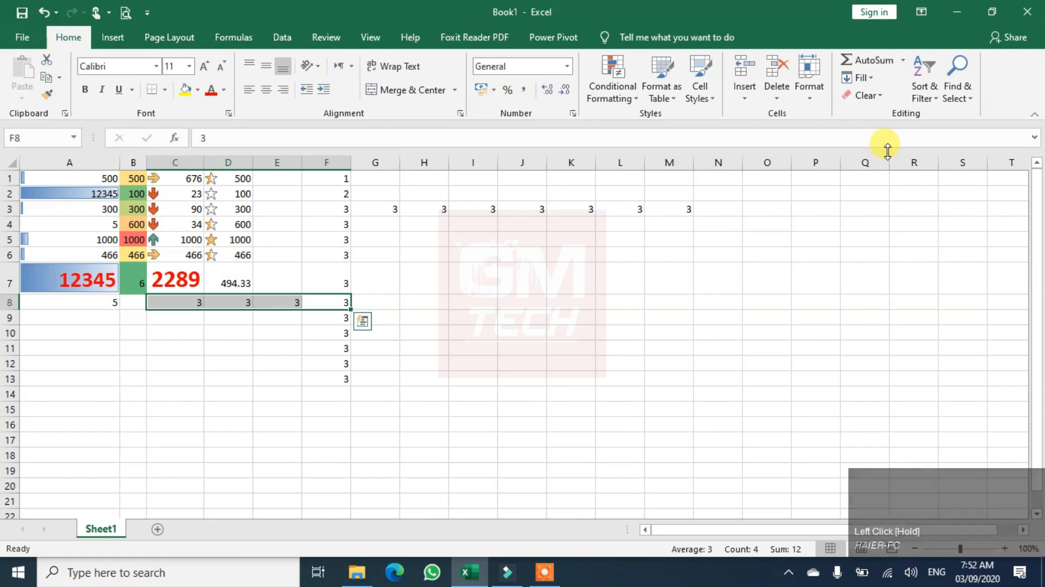
click(867, 72)
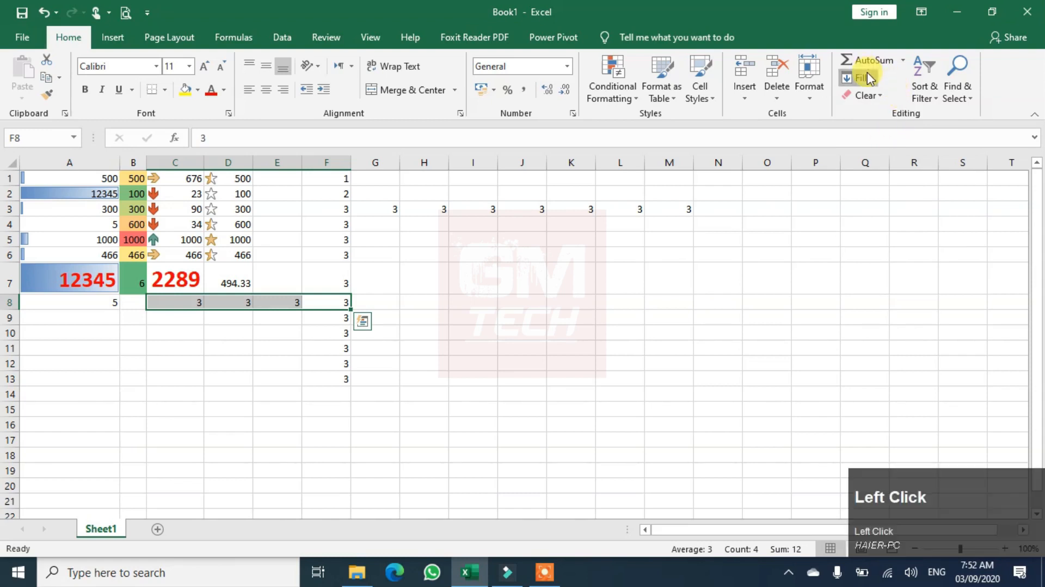
click(417, 291)
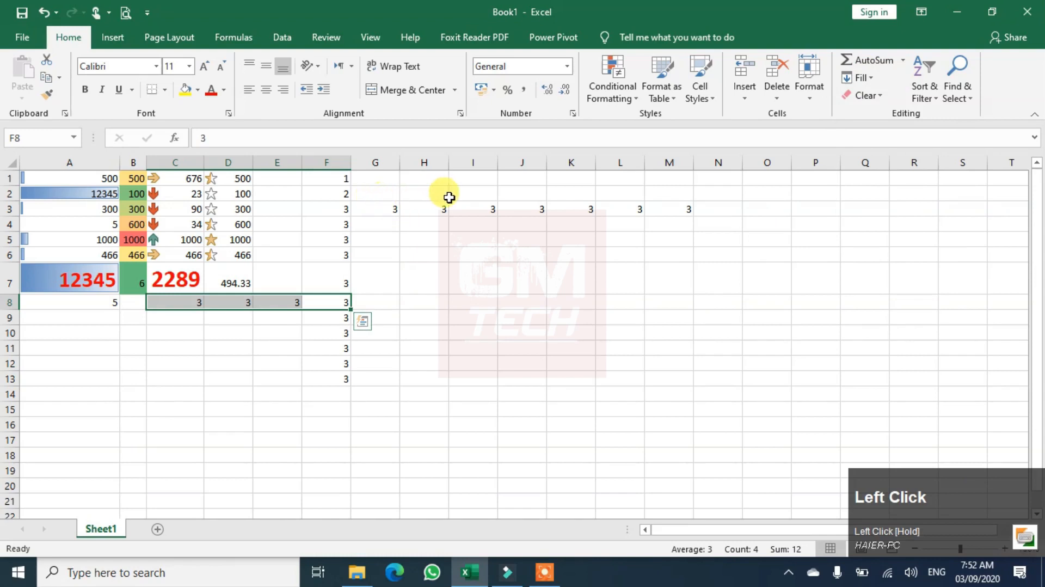
Step: Delete the content of I3, and enter 1 in I1 and 2 in I2
click(482, 179)
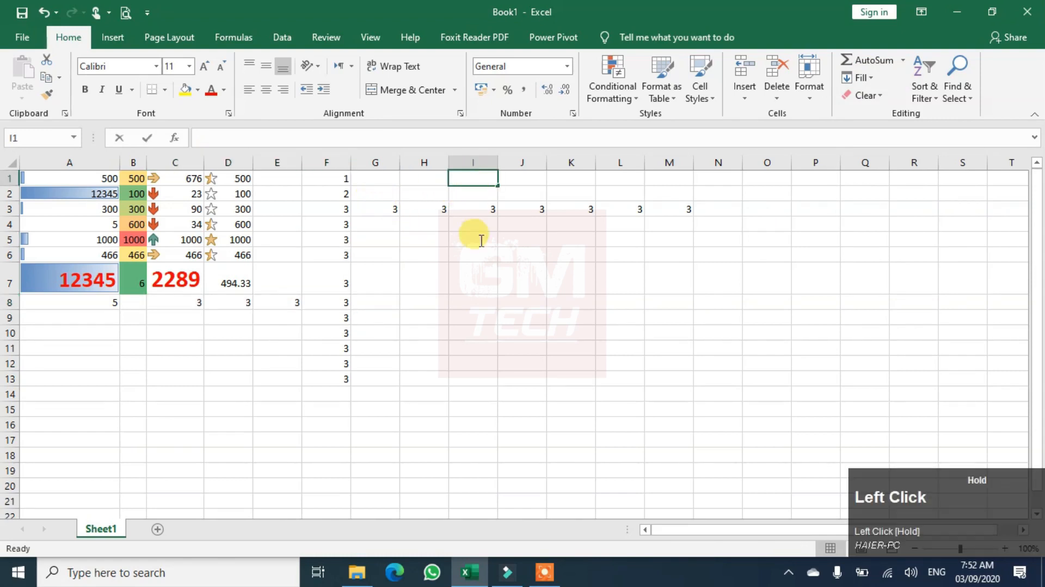
key(Down)
key(Down)
key(Delete)
key(Up)
key(Up)
text(1)
key(Return)
text(2)
key(Return)
Step: Fill I2:I21 with a linear series in columns, using a step value of 1
key(Up)
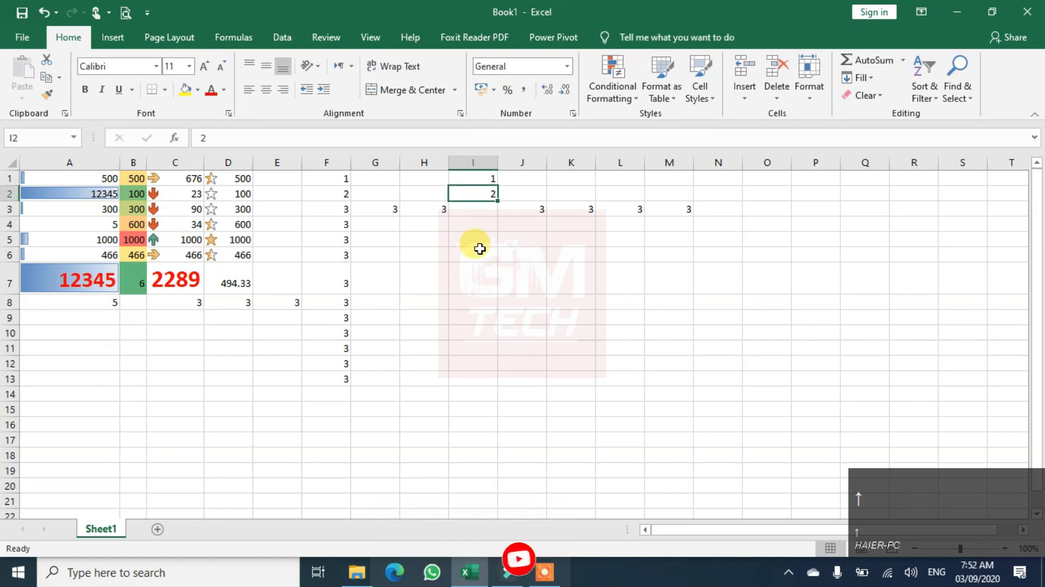
key(shift+Down)
key(shift+Down)
key(shift+Down)
key(shift+Down)
key(shift+Down)
key(shift+Down)
key(shift+Down)
key(shift+Down)
key(shift+Down)
key(shift+Down)
key(shift+Down)
key(shift+Down)
key(shift+Down)
key(shift+Down)
key(shift+Down)
key(shift+Down)
key(shift+Down)
key(shift+Down)
key(shift+Down)
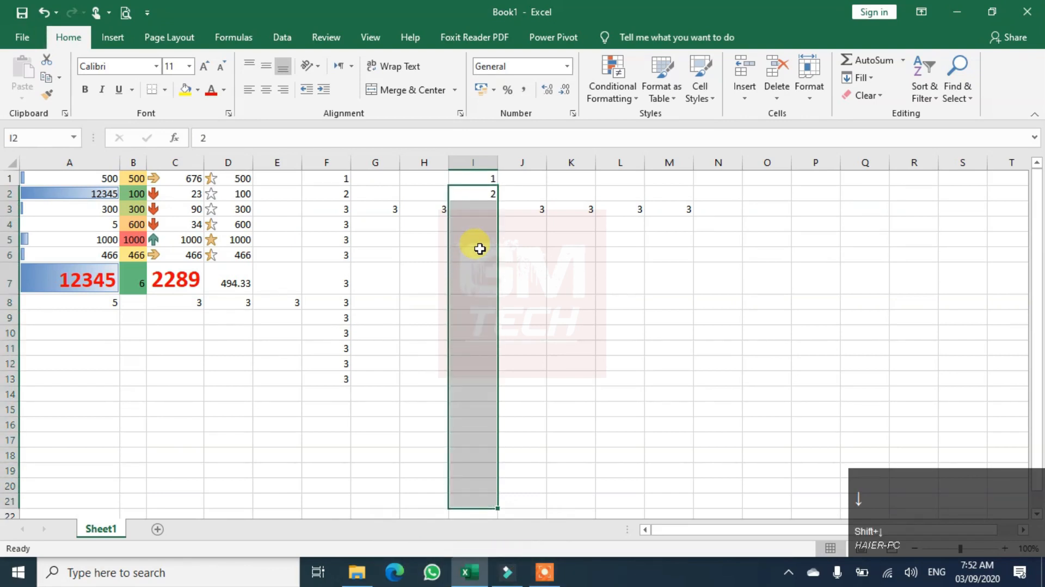
click(862, 79)
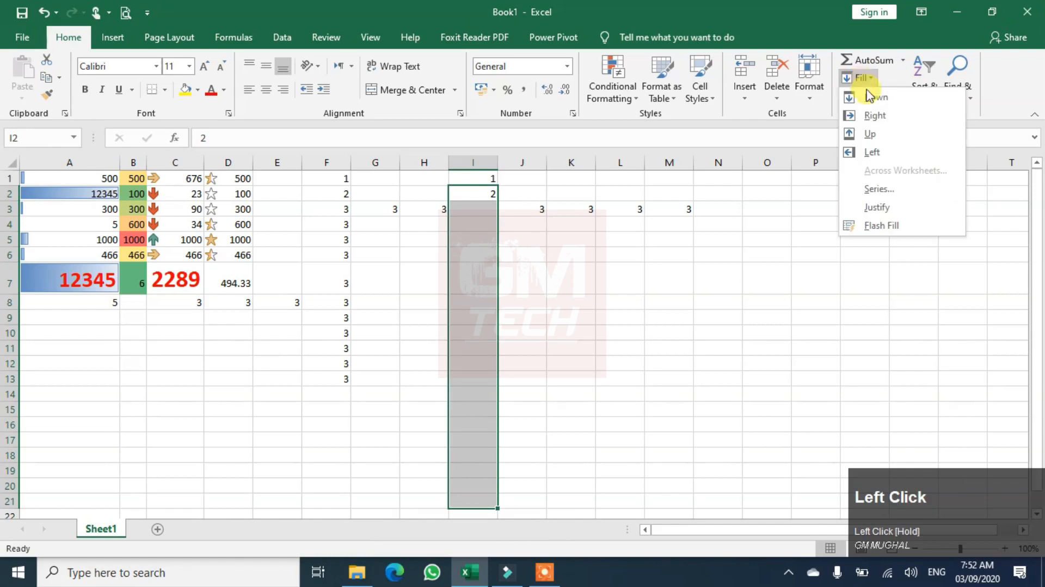
click(875, 187)
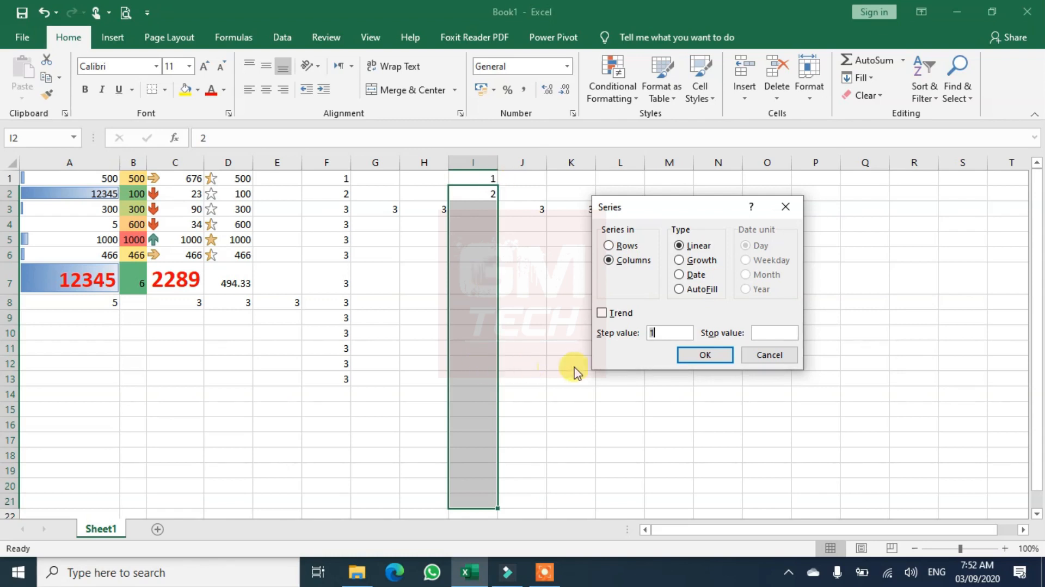
click(704, 355)
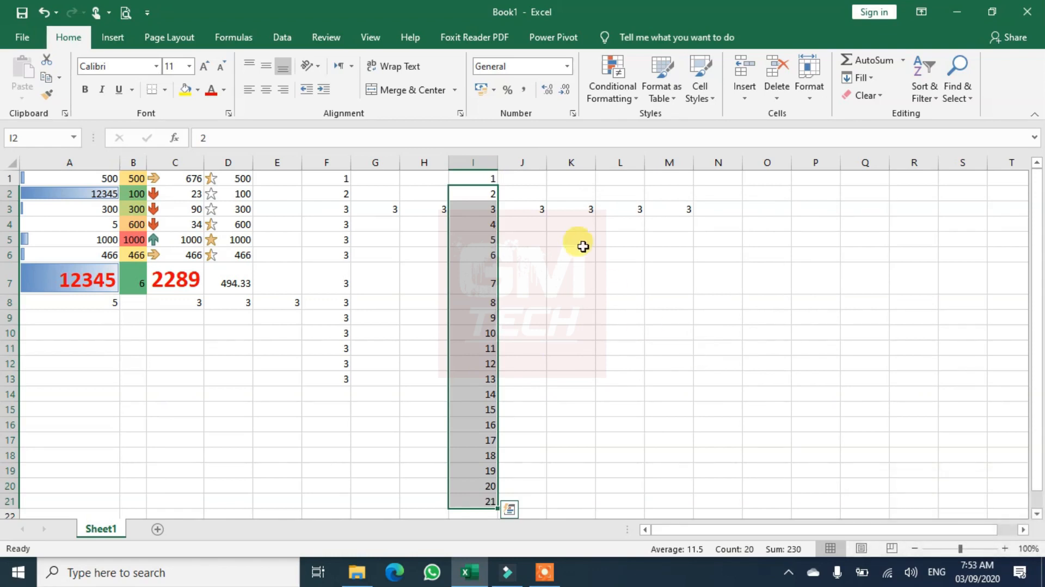
Step: Enter 1 in cell J1
click(525, 177)
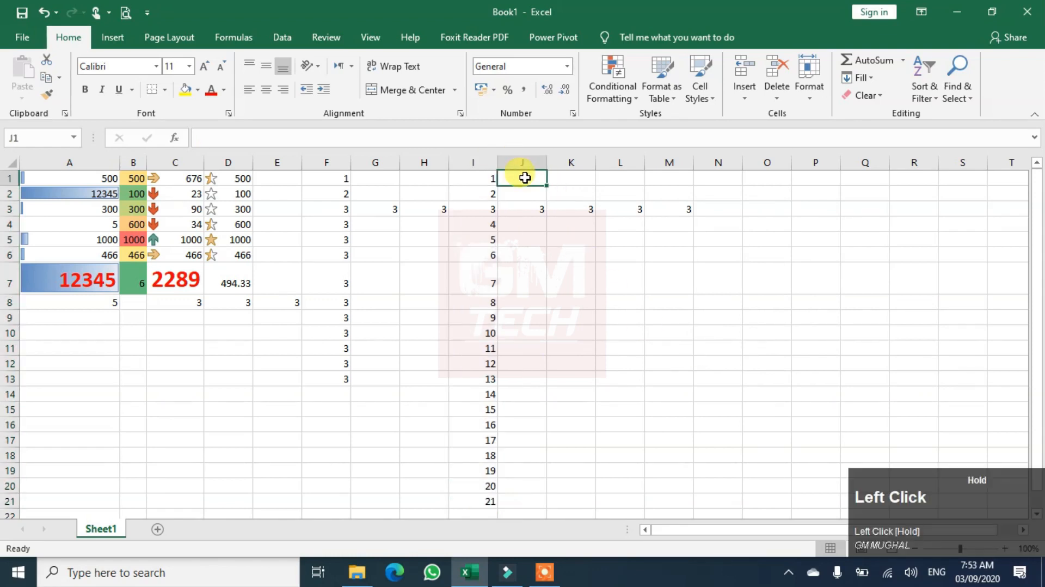
text(1)
key(Return)
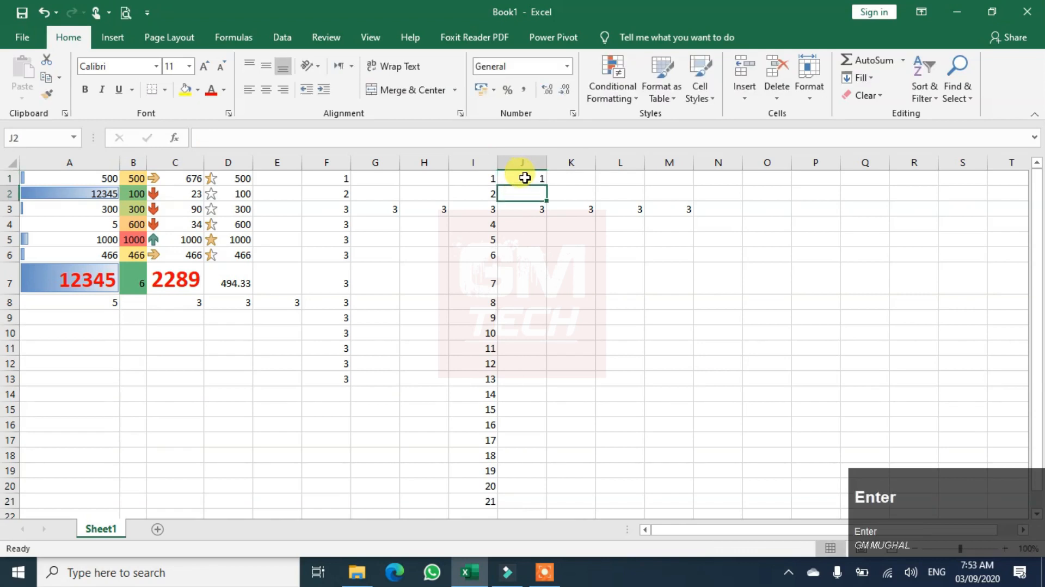
Step: Fill a linear series down the column from J1 with step value 2 and stop value 30
key(Up)
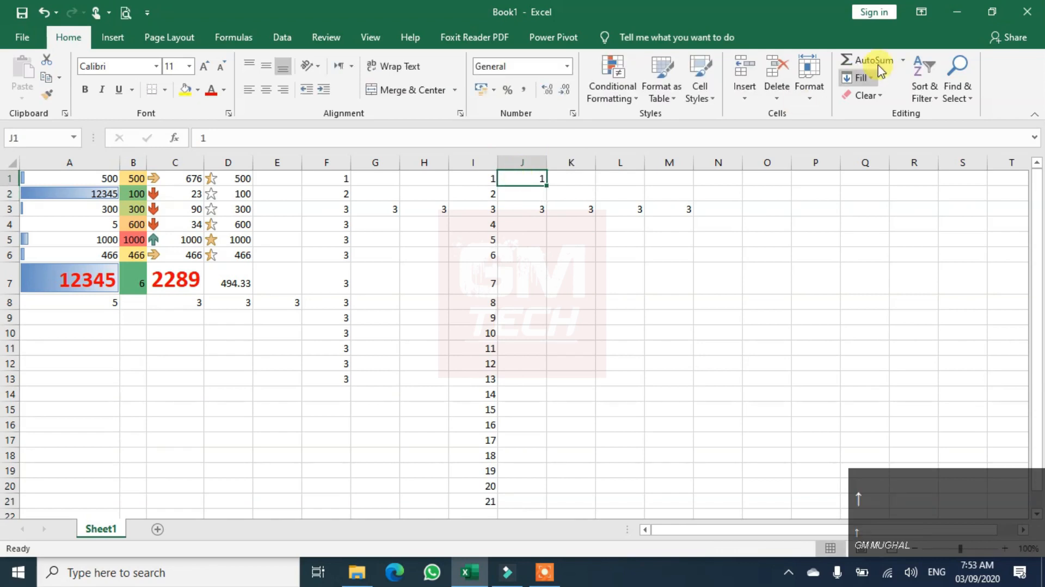
click(866, 79)
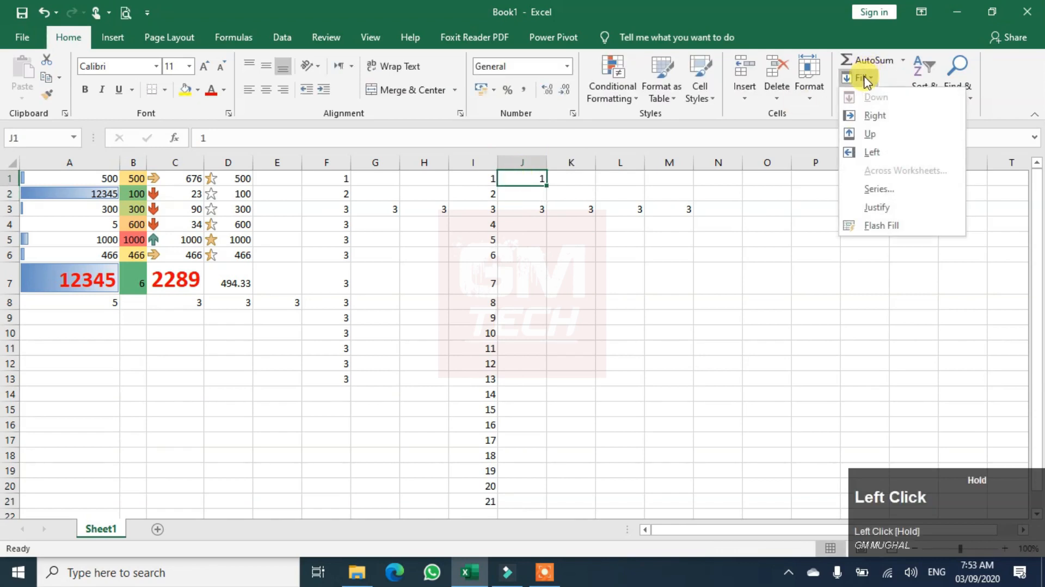
click(869, 196)
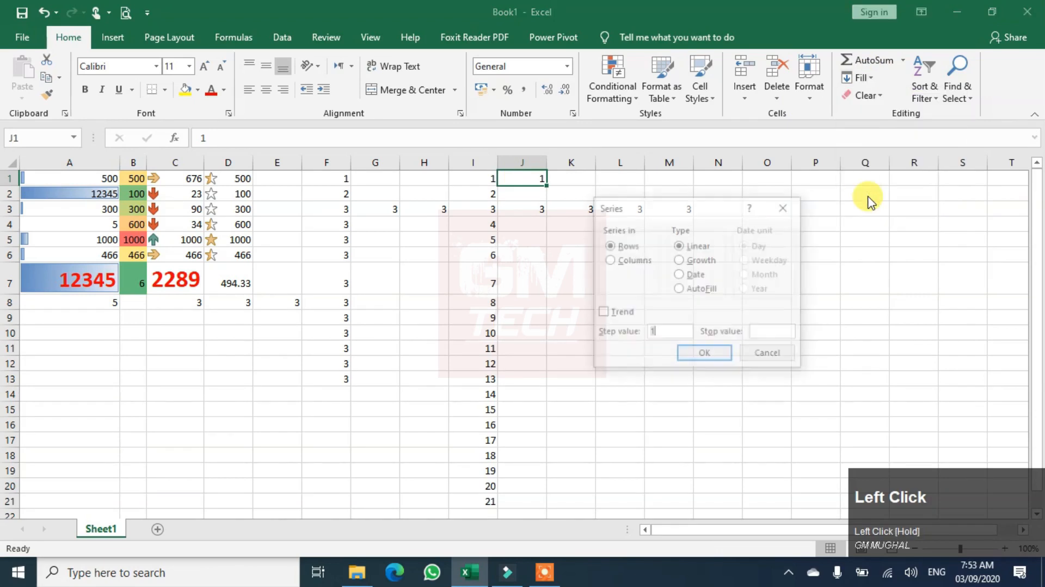
click(617, 263)
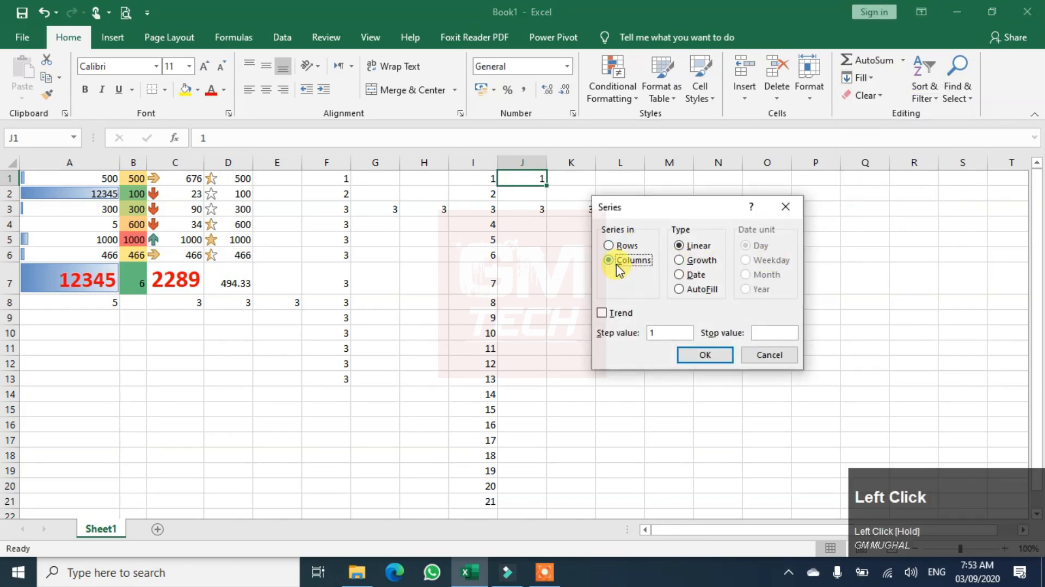
click(679, 334)
text(2)
click(776, 331)
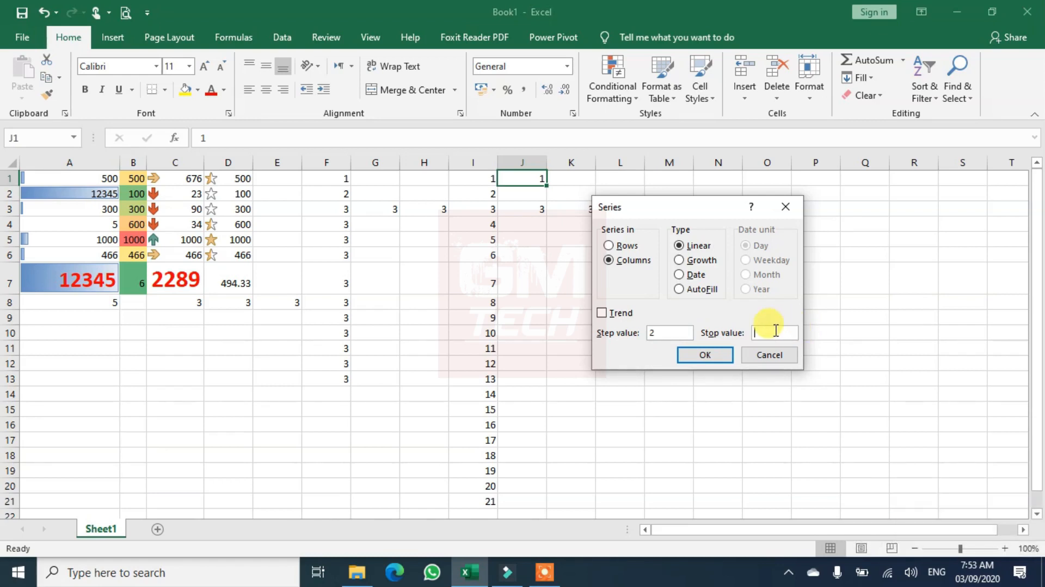
text(30)
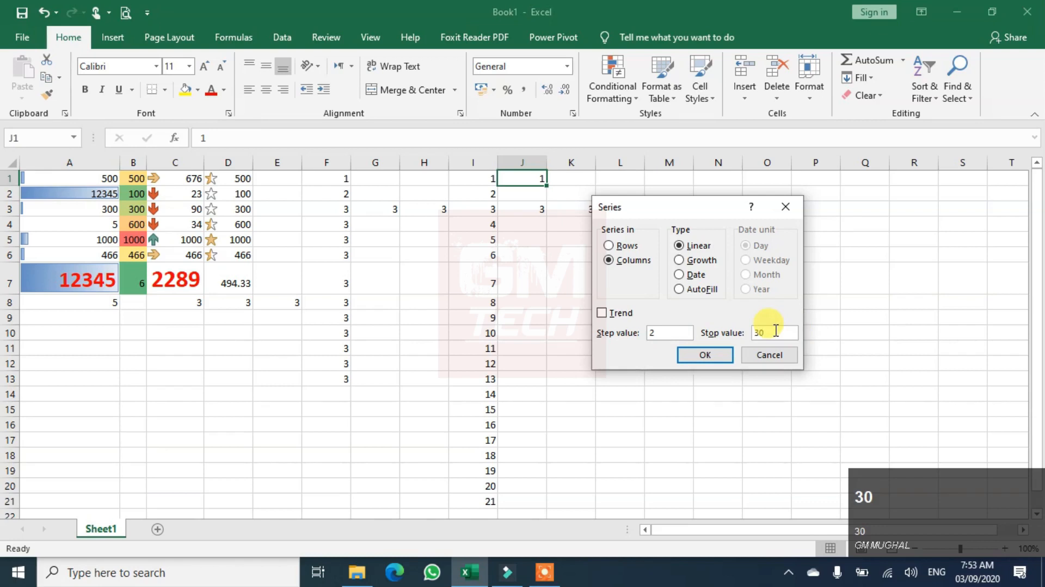
click(705, 354)
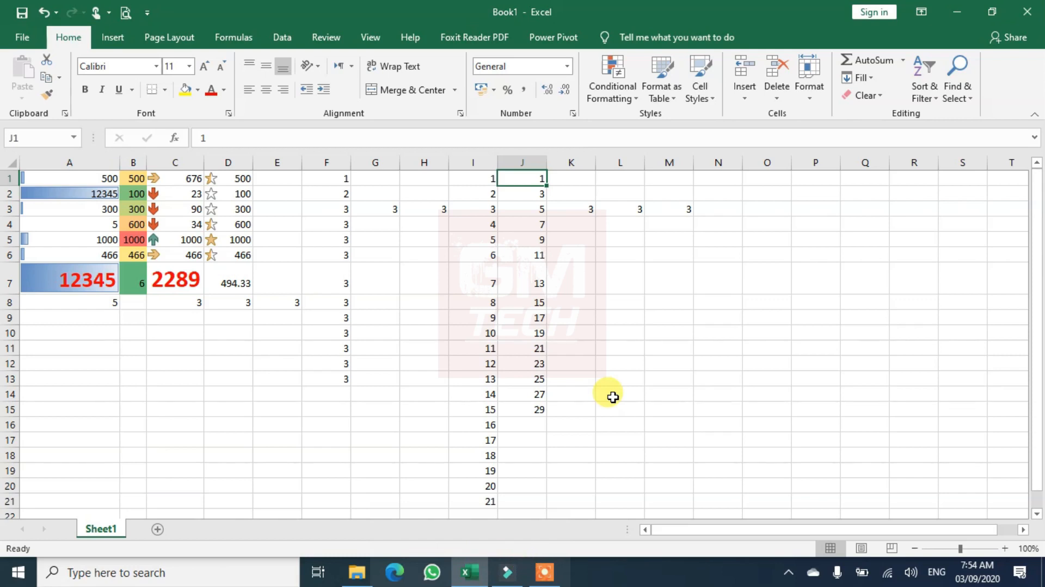
Step: Try the Justify fill command on the empty cell L2
click(620, 378)
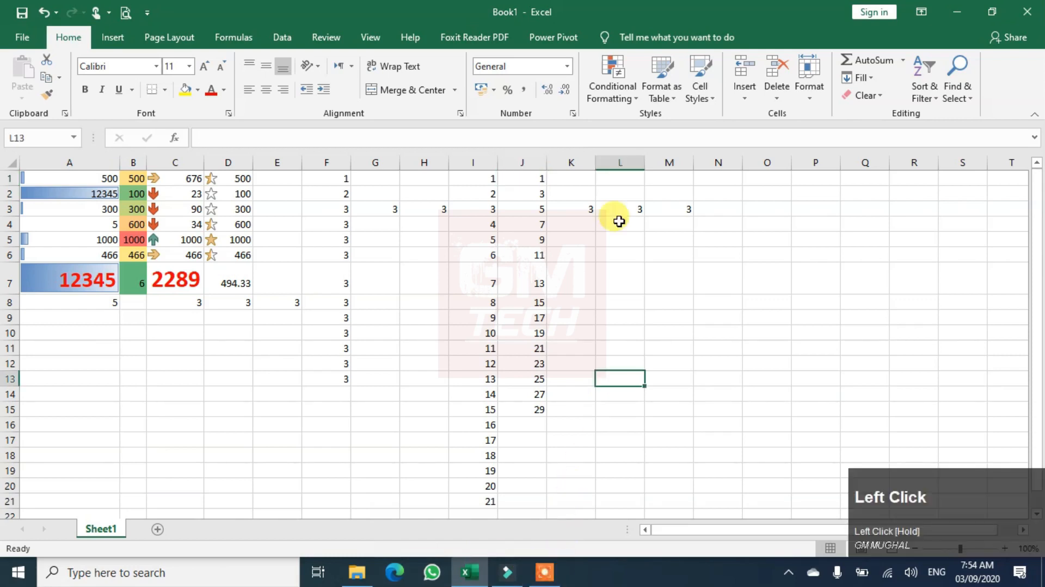
click(621, 191)
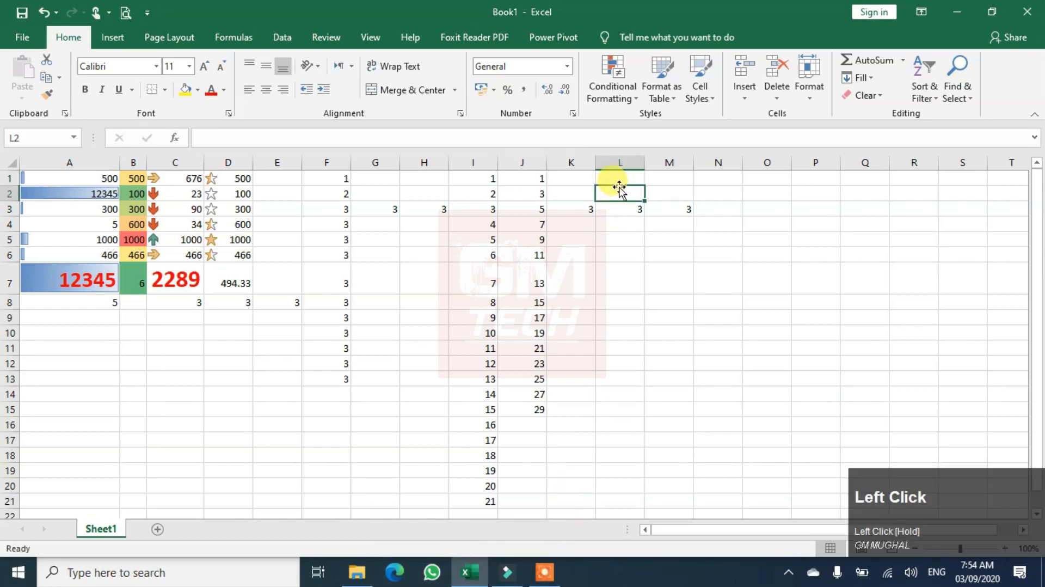
click(866, 81)
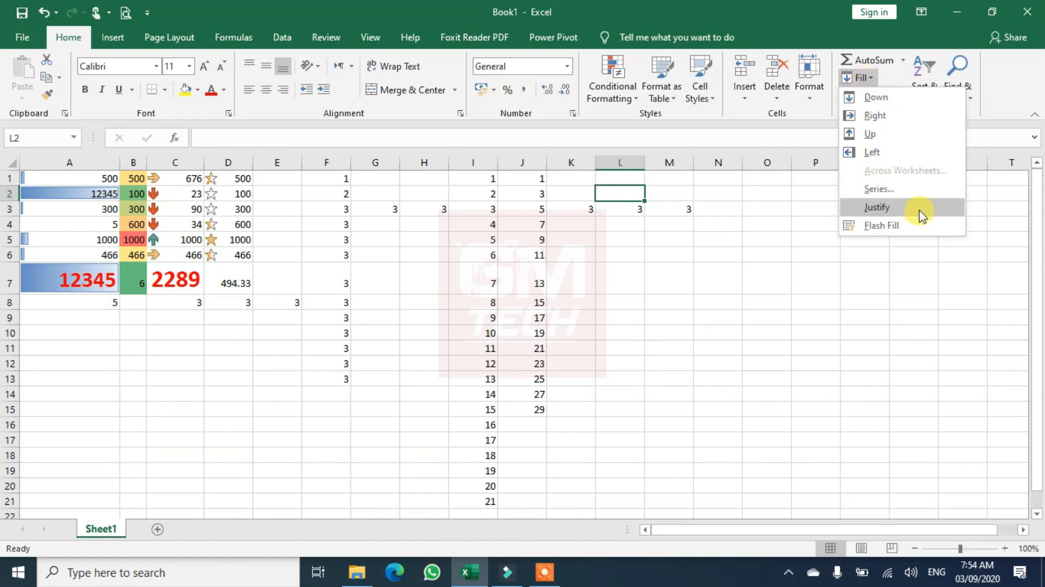
click(888, 210)
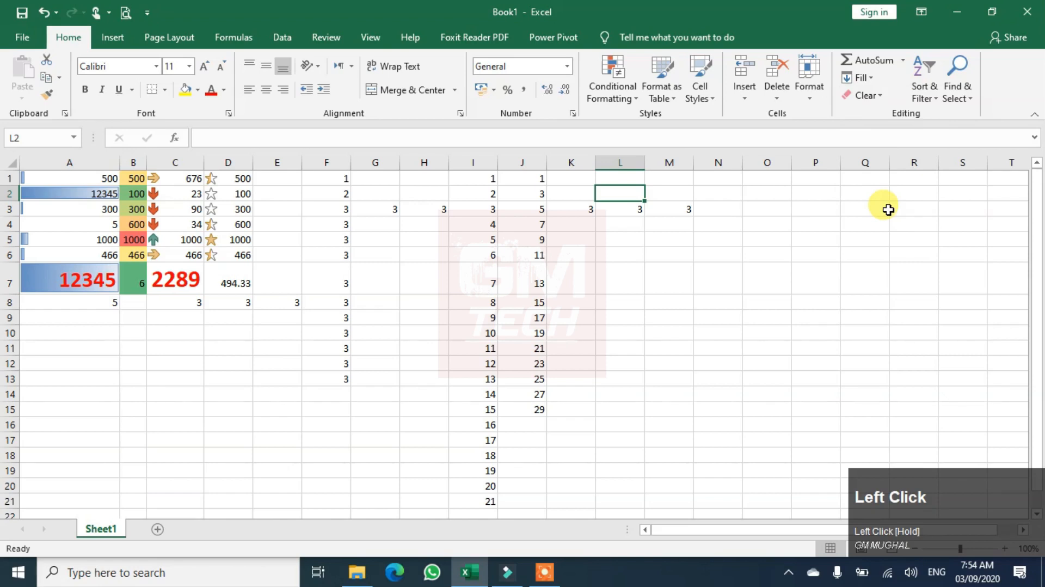
Step: Try the Justify fill command on the number in cell J2 and dismiss the alert
click(524, 196)
click(859, 77)
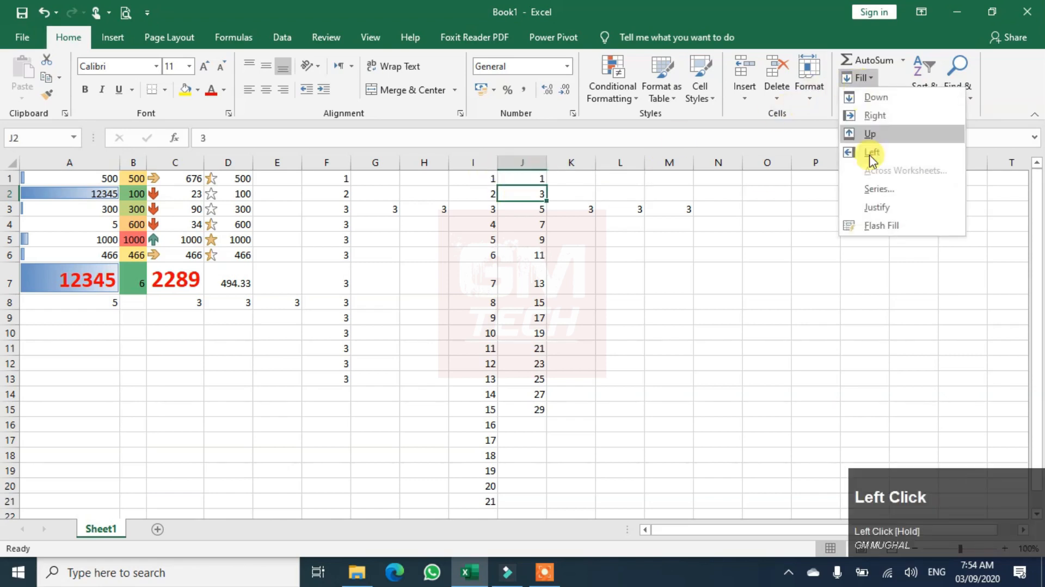
click(887, 208)
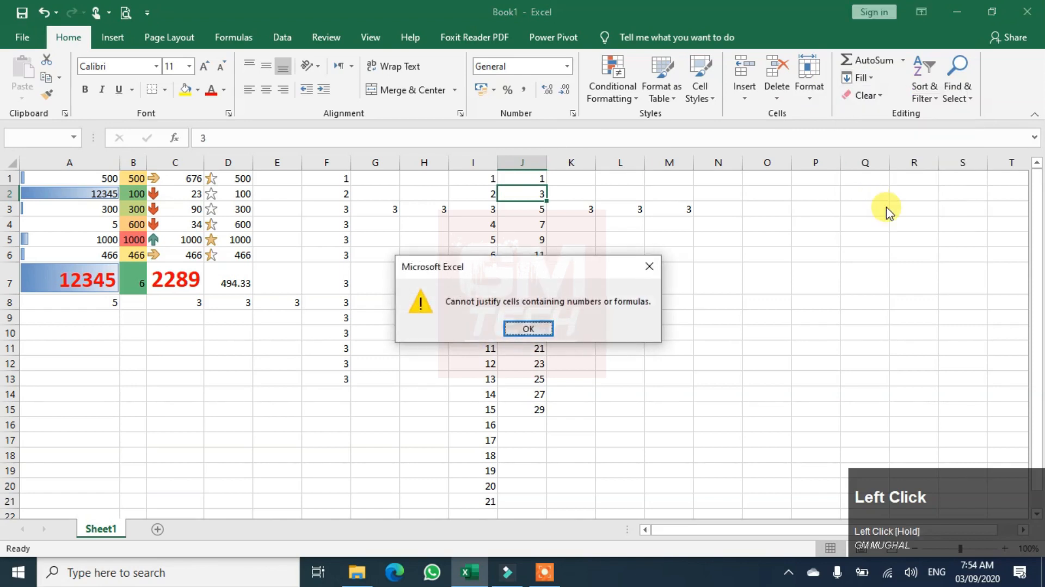
click(528, 330)
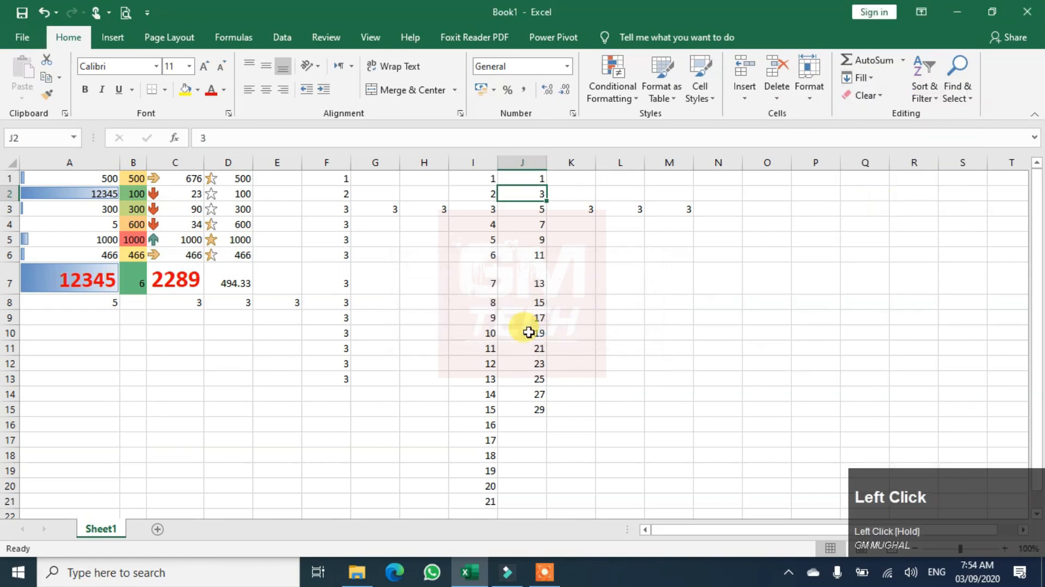
Step: Clear all contents and formatting from A1:D7 and undo the clearing
click(879, 97)
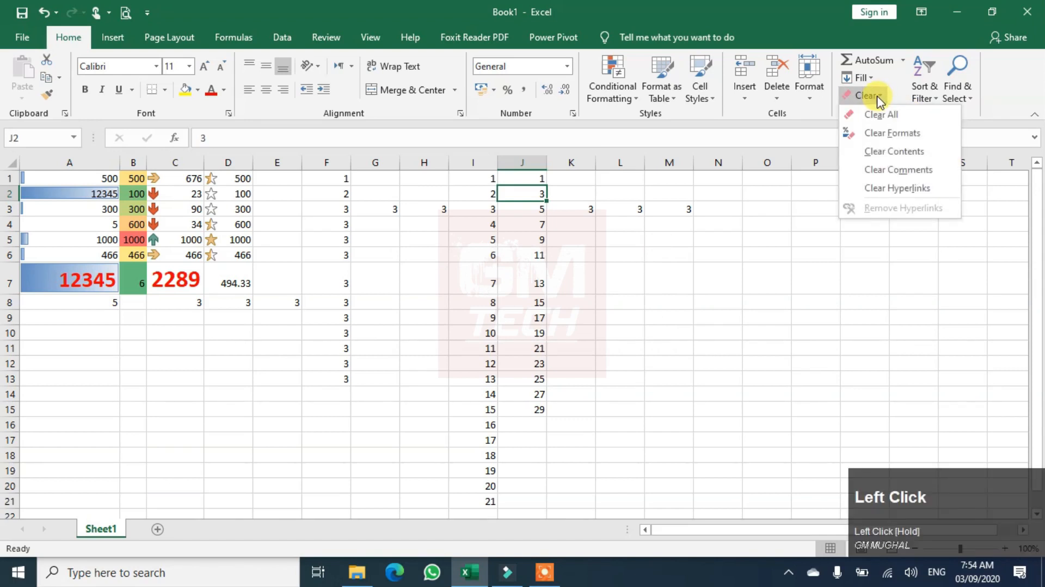
click(622, 397)
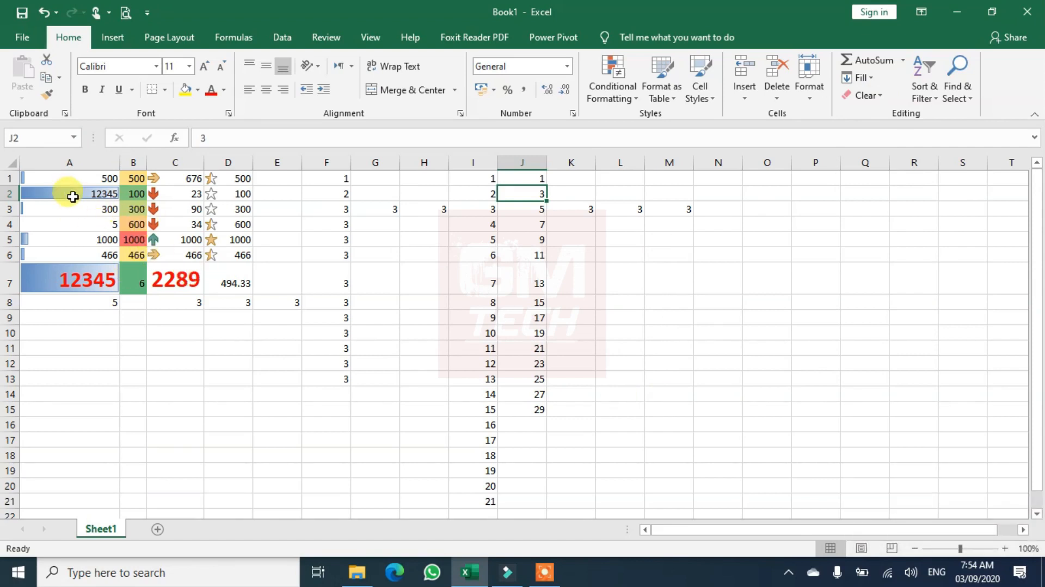
drag(65, 176, 229, 291)
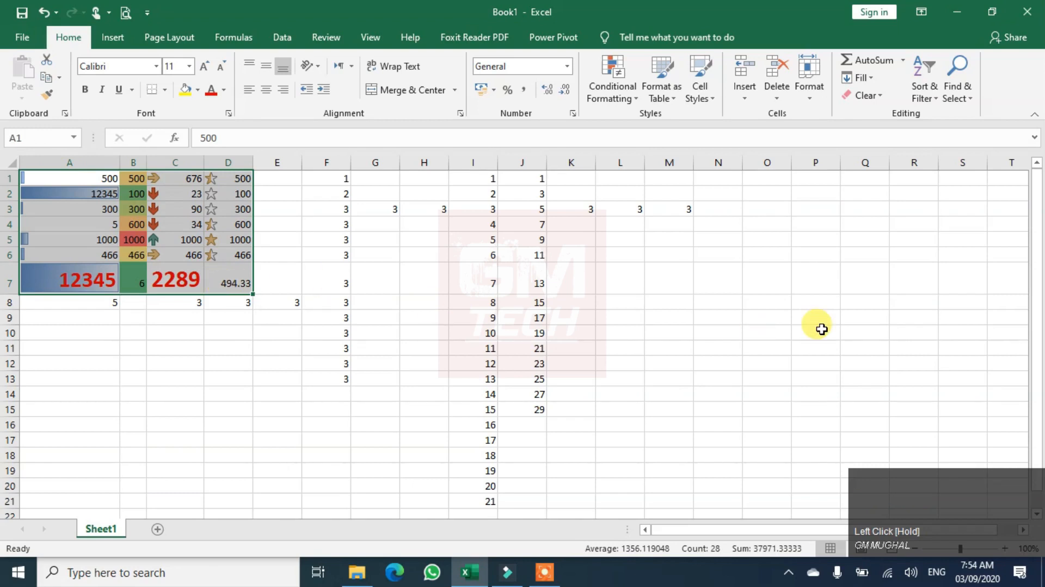
click(879, 97)
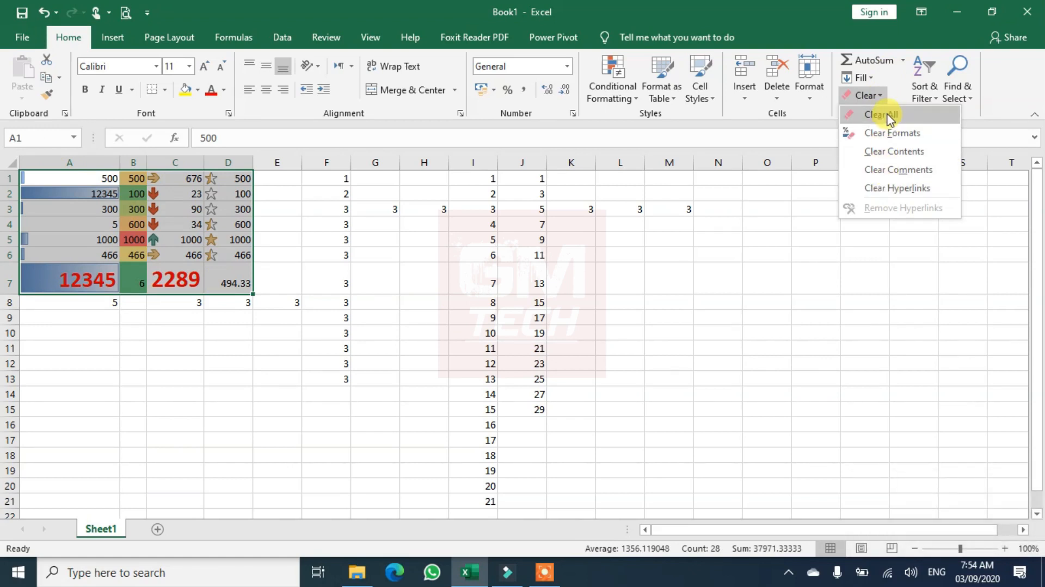
click(890, 116)
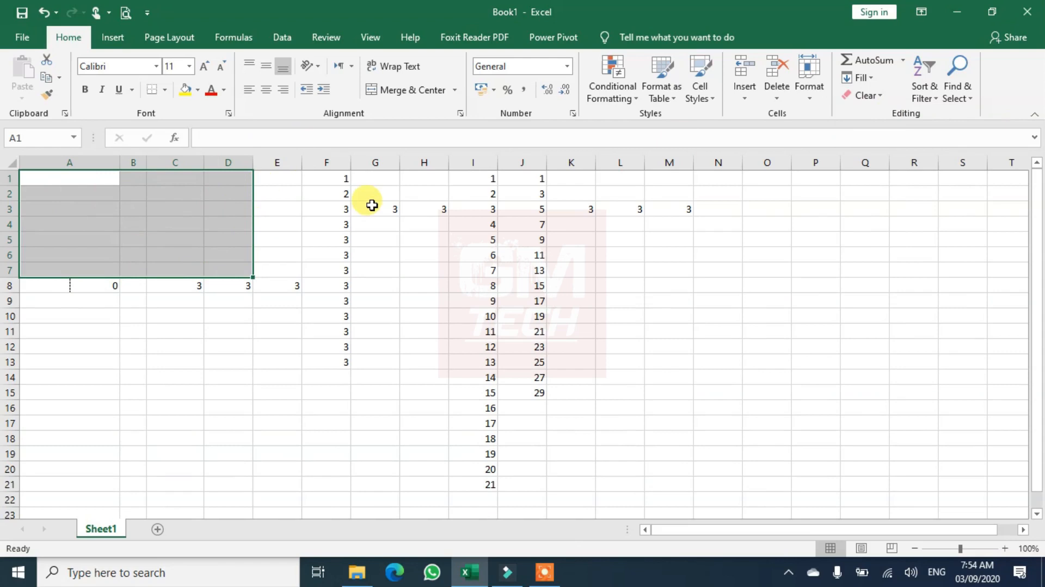
key(ctrl+z)
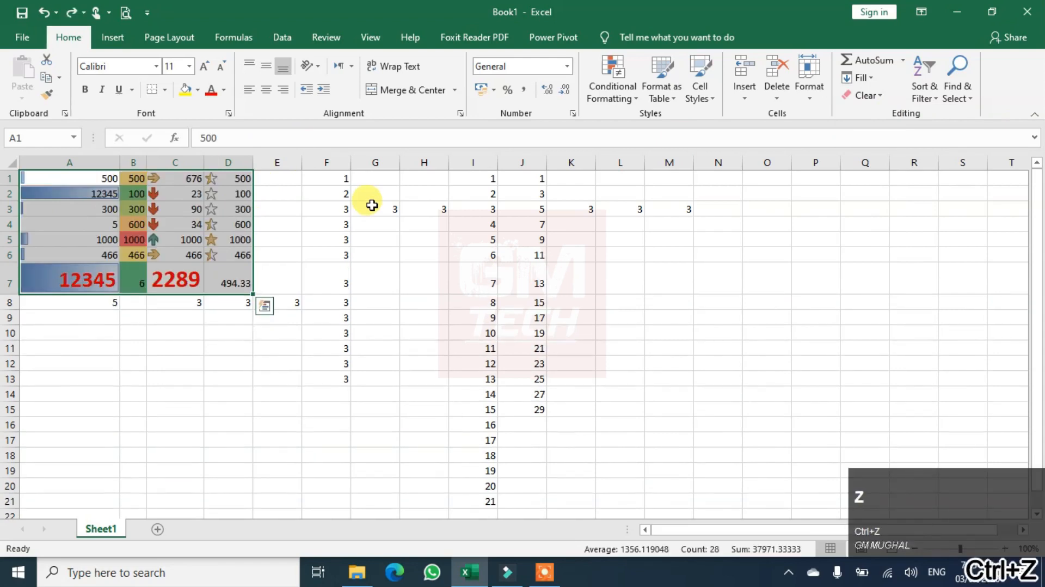
Step: Clear only the formatting from A1:D7 and undo the clearing
click(880, 95)
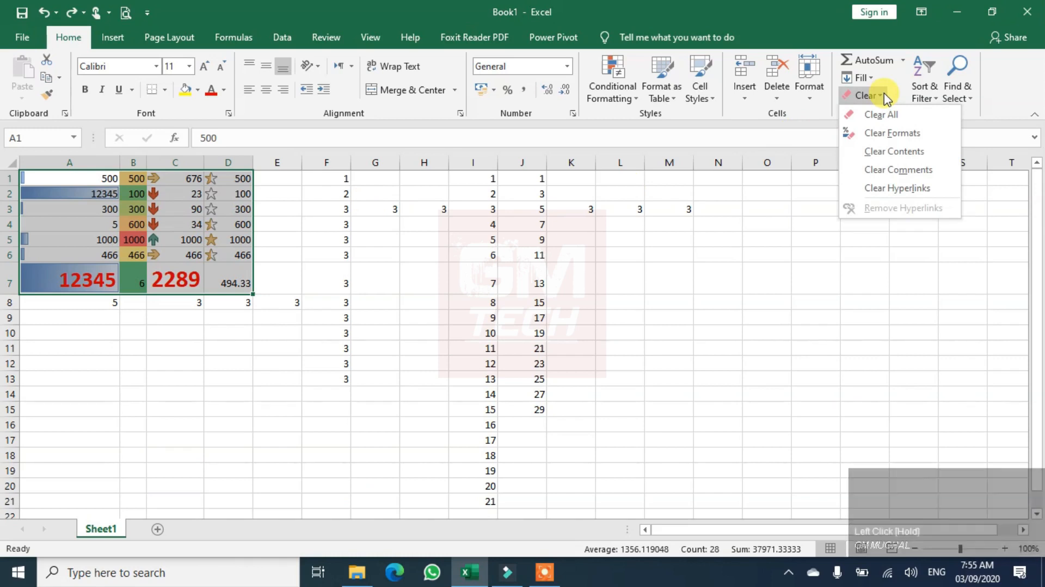
click(885, 137)
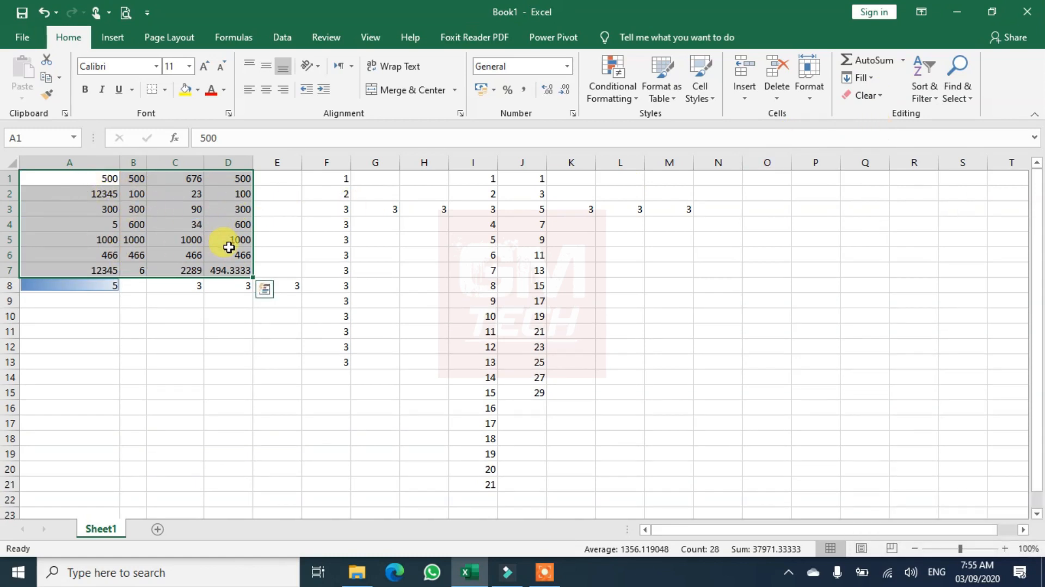
key(ctrl+z)
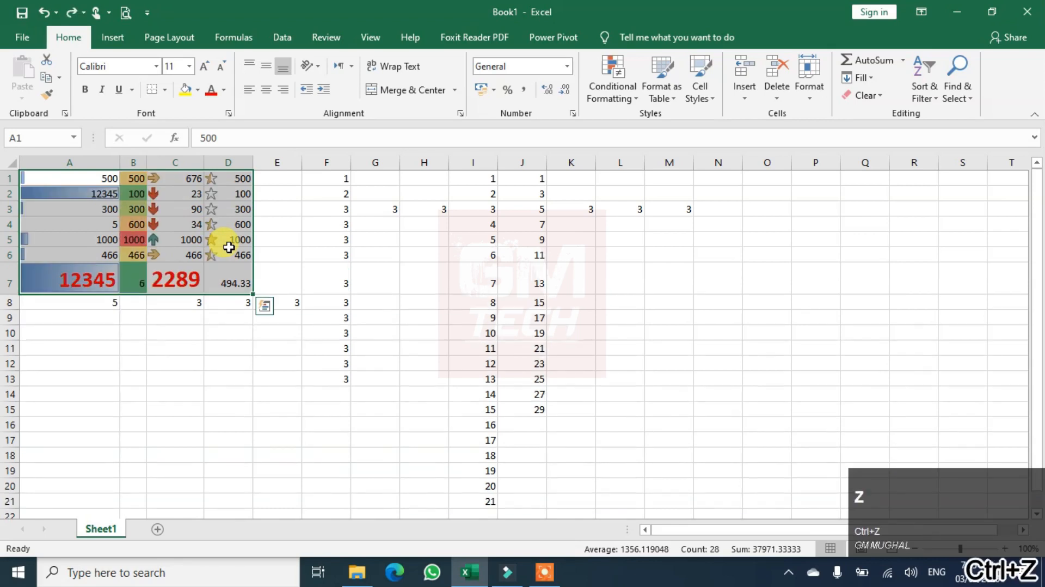
Step: Clear only the contents of A1:D7, keeping the cell formatting
click(878, 96)
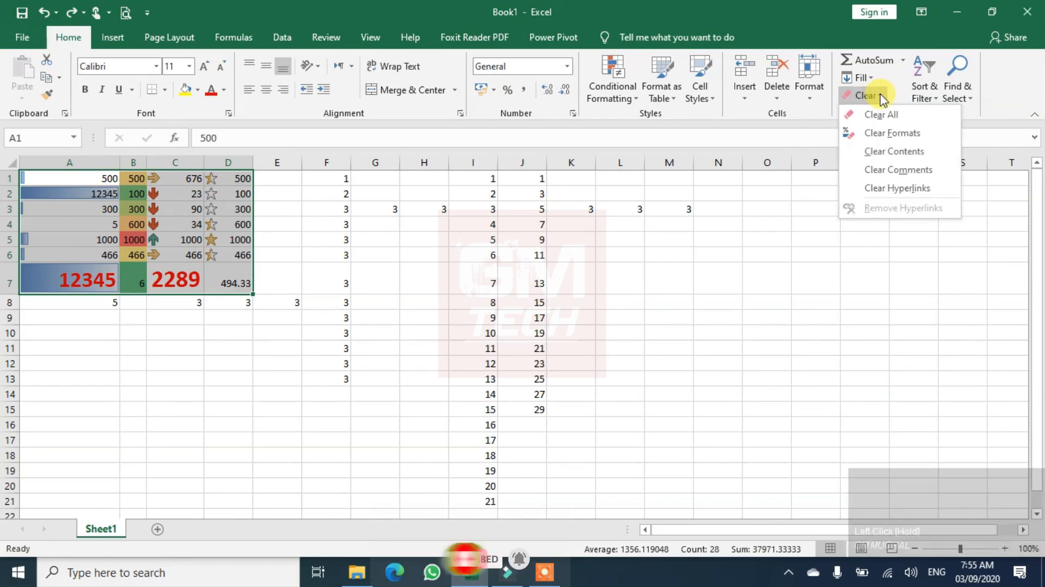
click(883, 154)
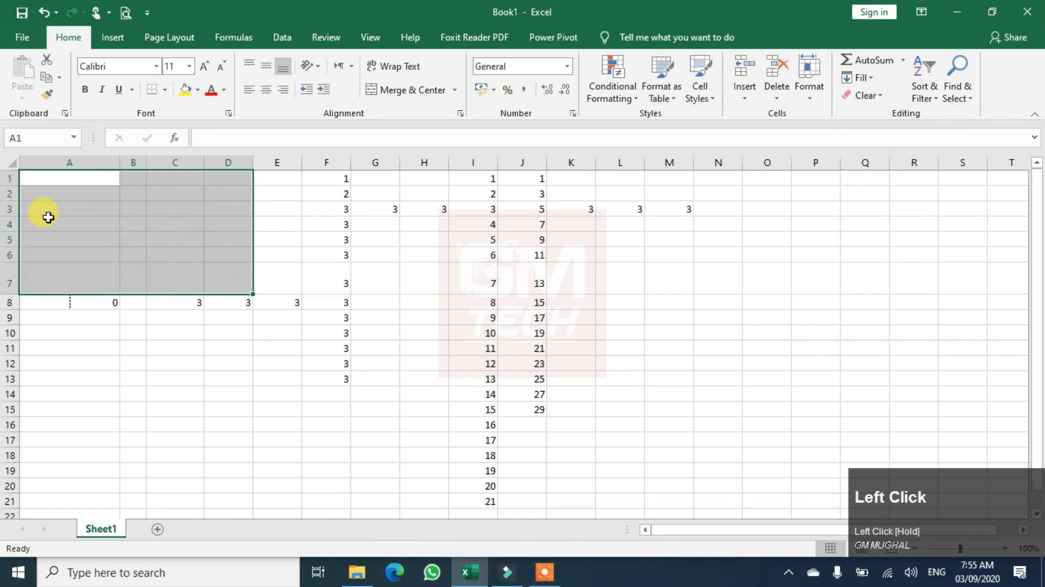
click(70, 213)
Step: Enter 100 in A2 and 654 in A3 to test the formatting kept in column A
click(91, 191)
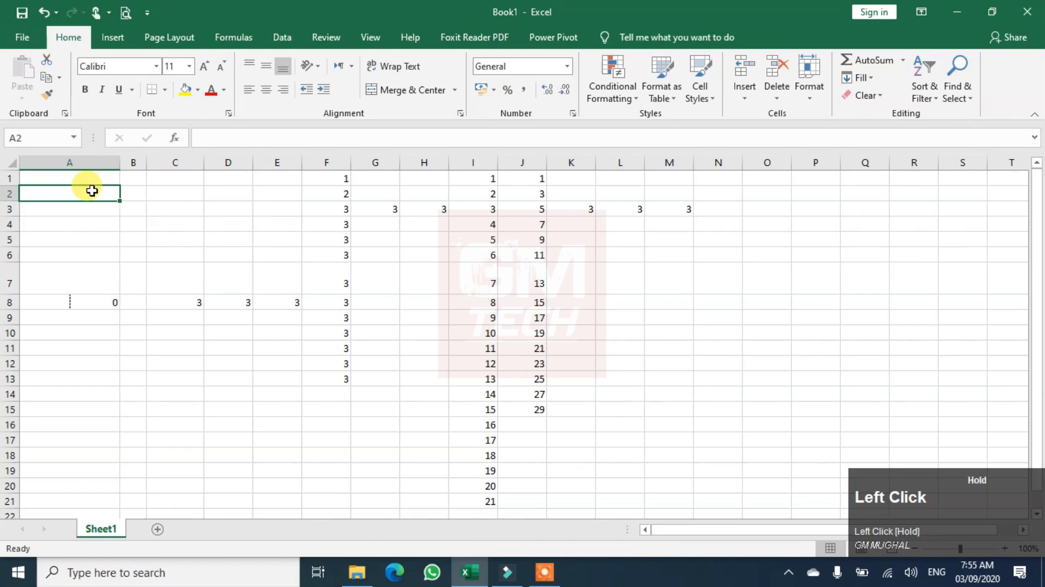
text(100)
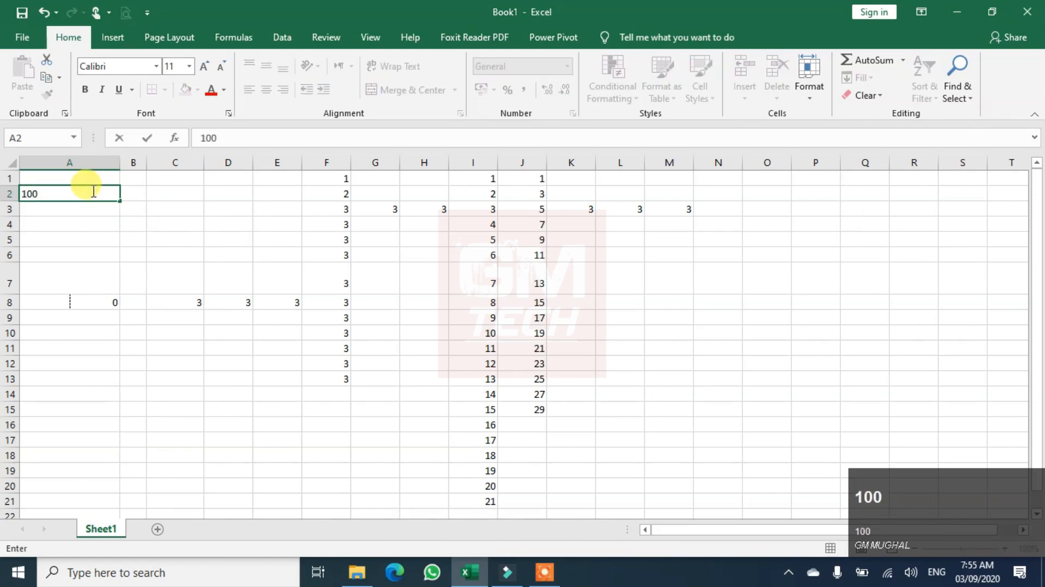
key(Return)
text(65)
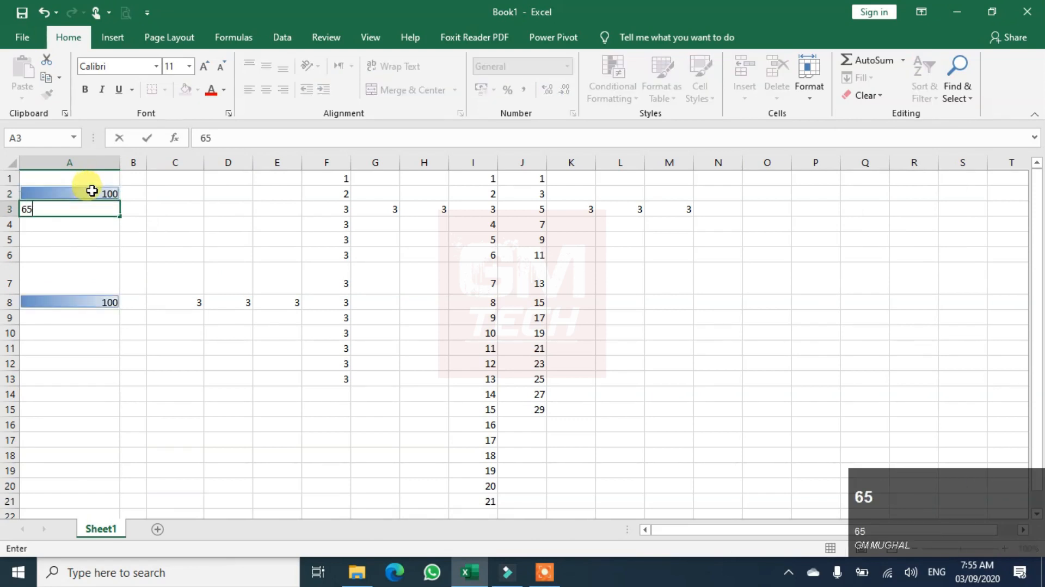
text(4)
key(Return)
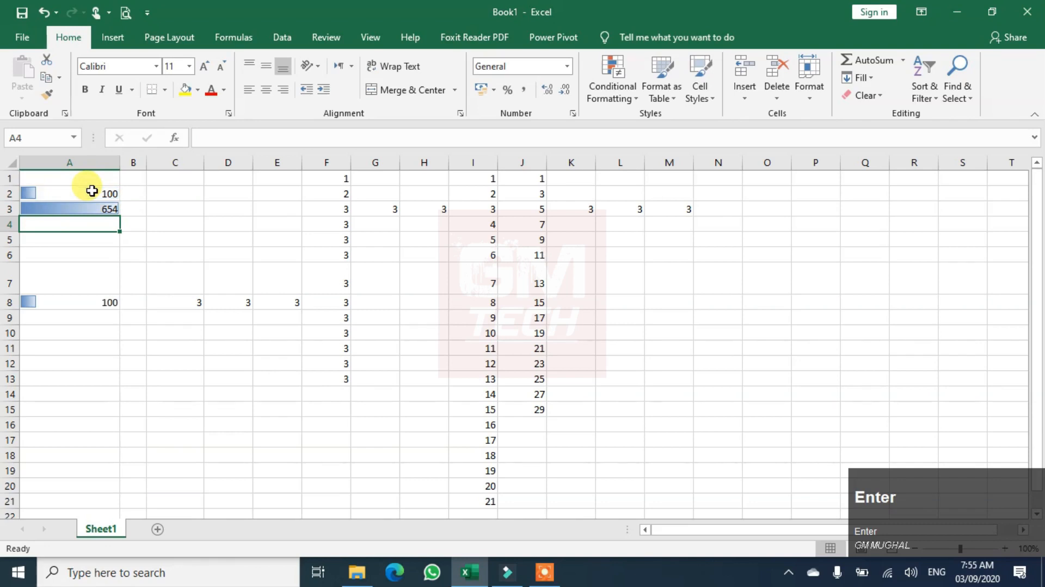
Step: Enter 2342, 45, 345, 345, 435, 234, 2234, 123 and 456 down column B from B2 to B10
click(130, 193)
text(ere)
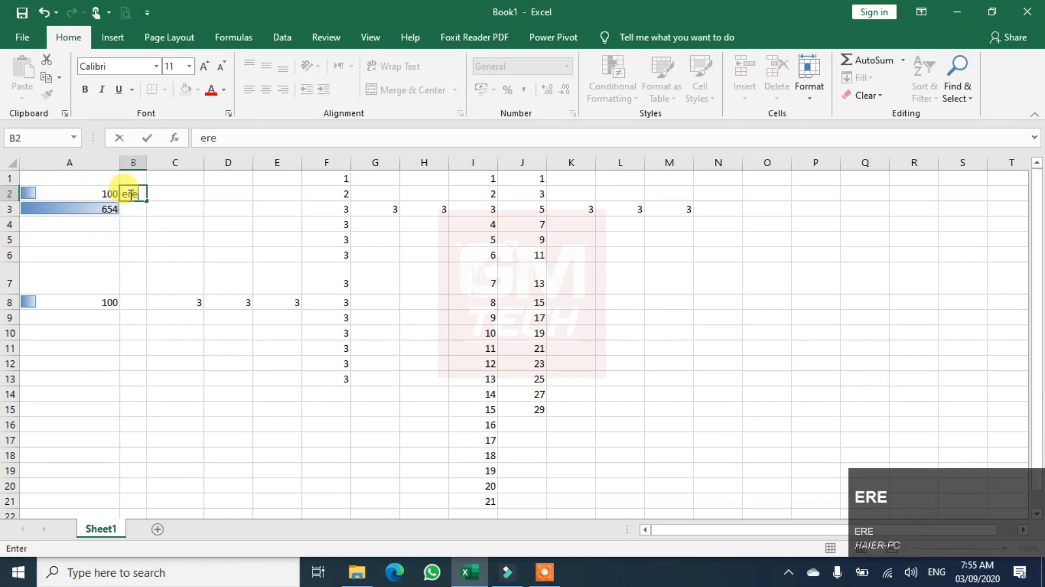
text(2342)
key(Up)
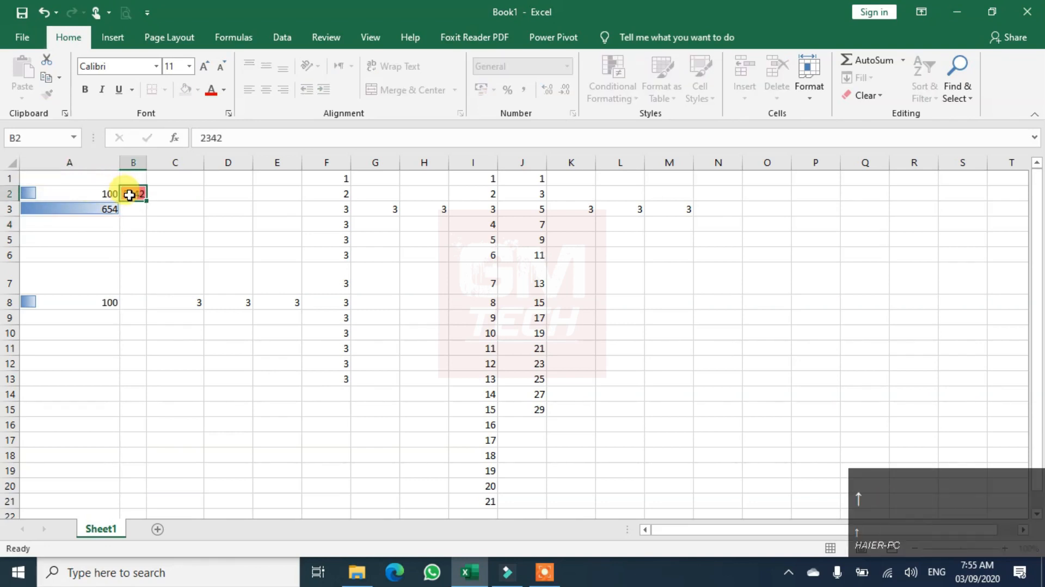
key(Return)
key(Return)
text(45)
key(Return)
text(345)
key(Return)
text(345)
key(Return)
text(435)
key(Return)
text(234)
key(Return)
text(2234)
key(Return)
text(123)
key(Return)
text(456)
key(Return)
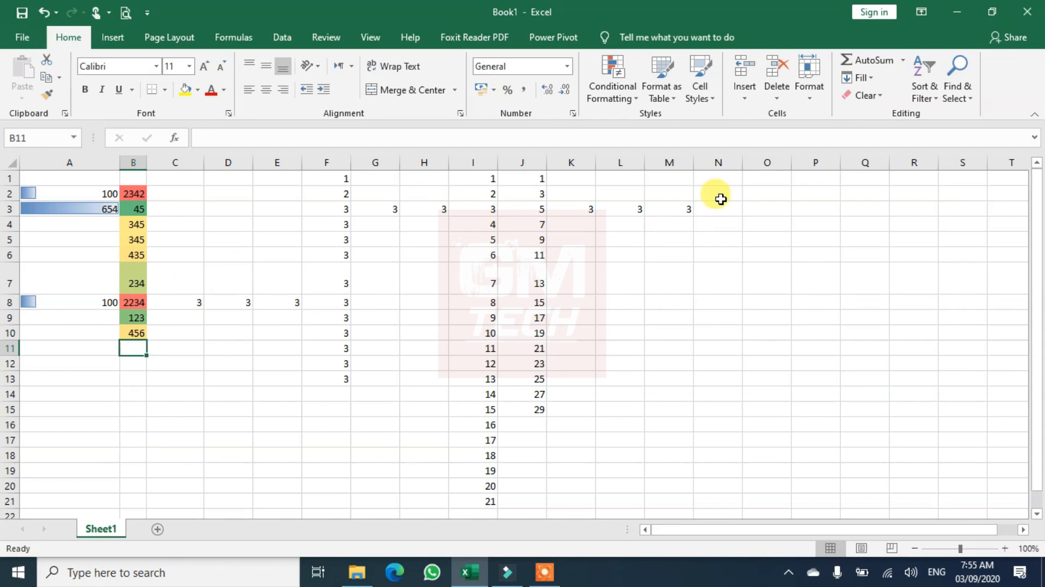
Step: Clear all contents and formatting from the entire data range A1:M21
click(142, 193)
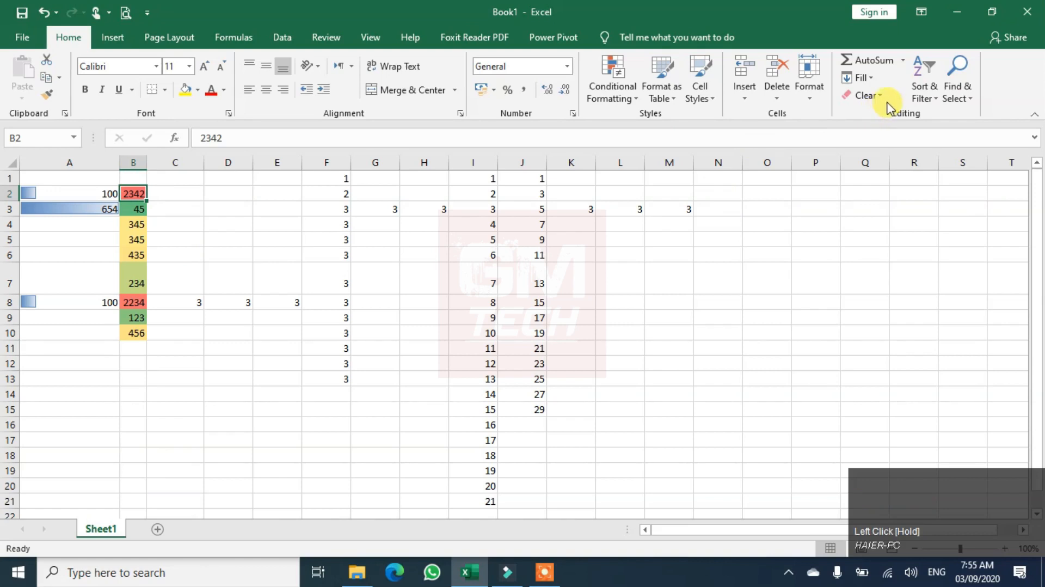
click(866, 95)
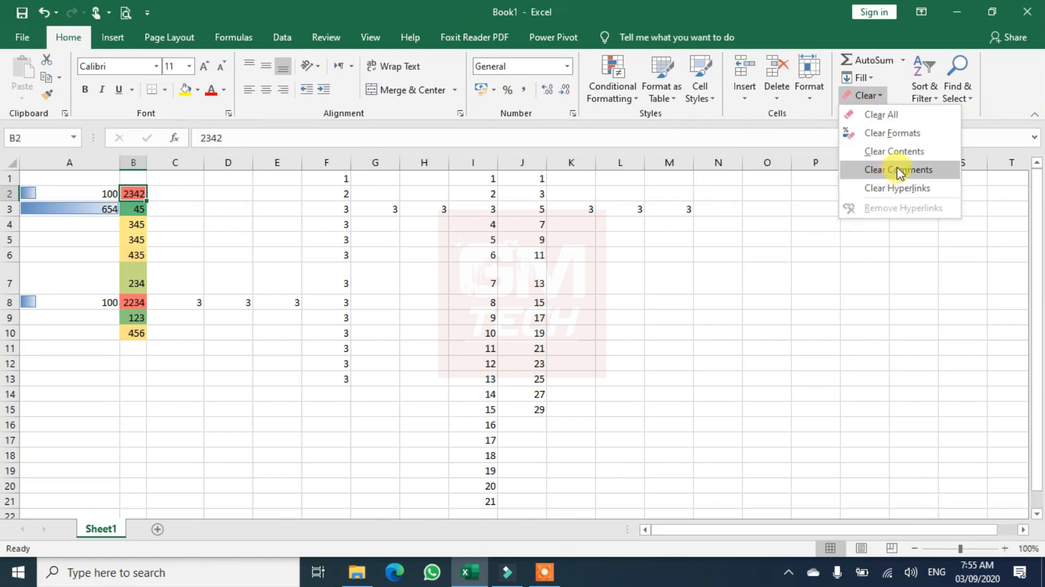
click(544, 364)
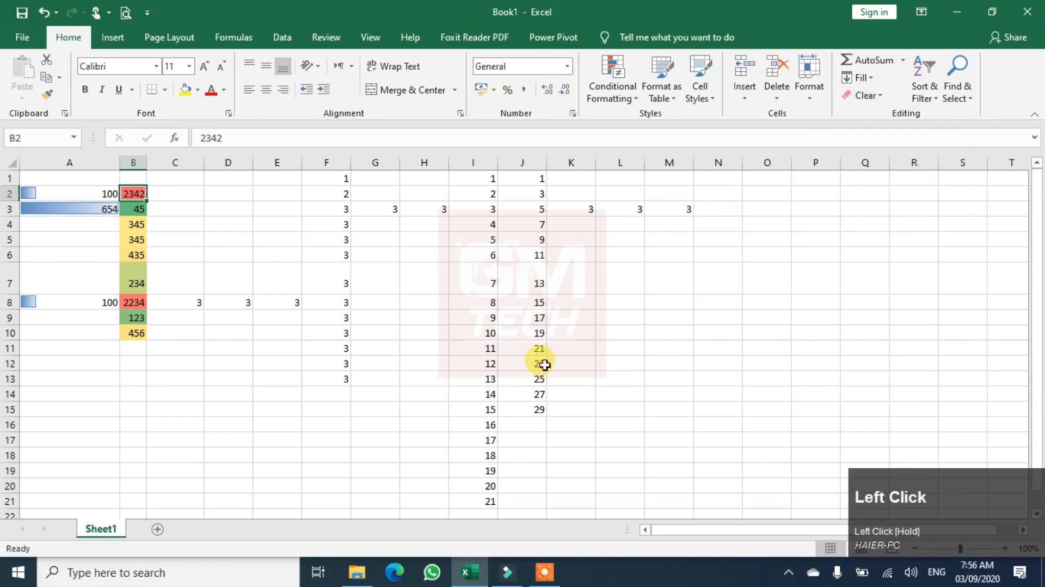
key(ctrl+a)
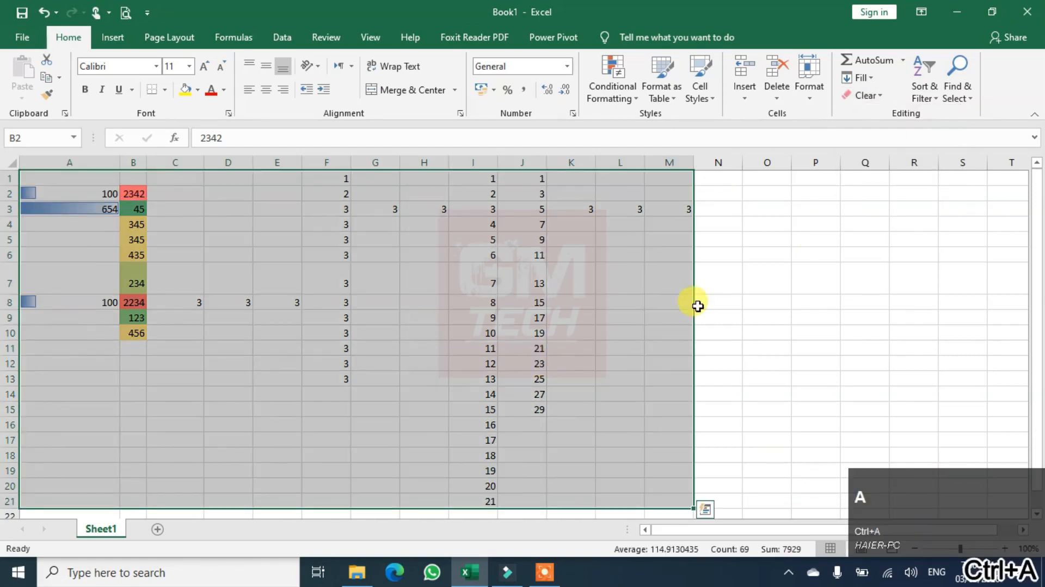
click(873, 97)
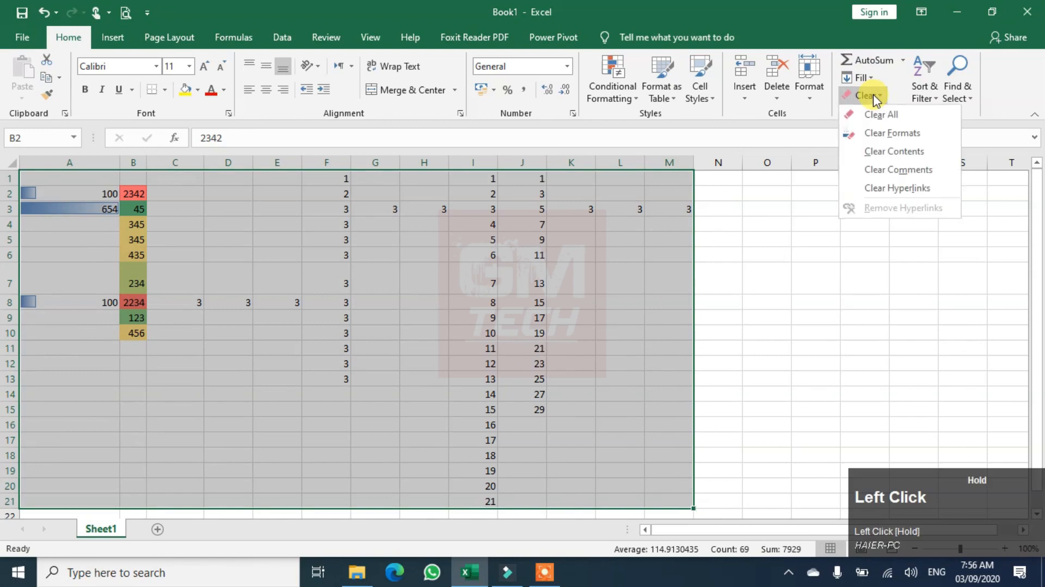
click(876, 114)
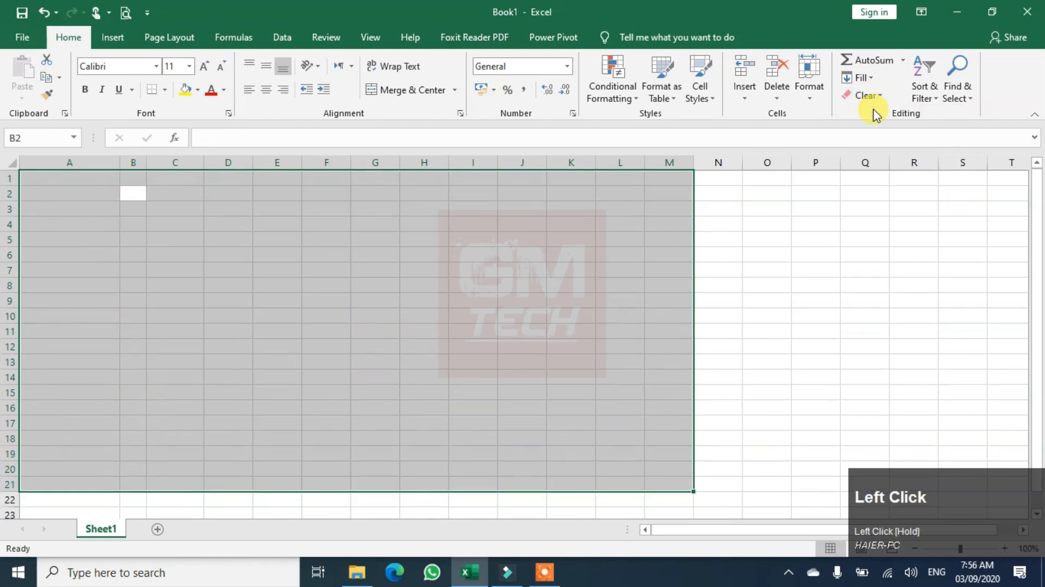
click(206, 222)
Step: Enter a list of five sample names in unsorted order down column A, from A1 to A5
click(60, 181)
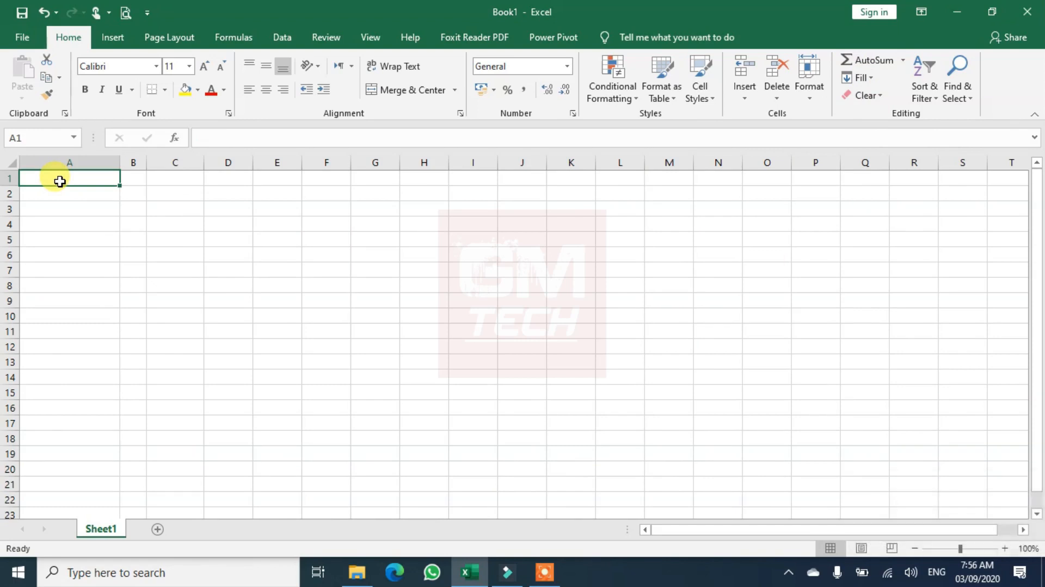
click(938, 101)
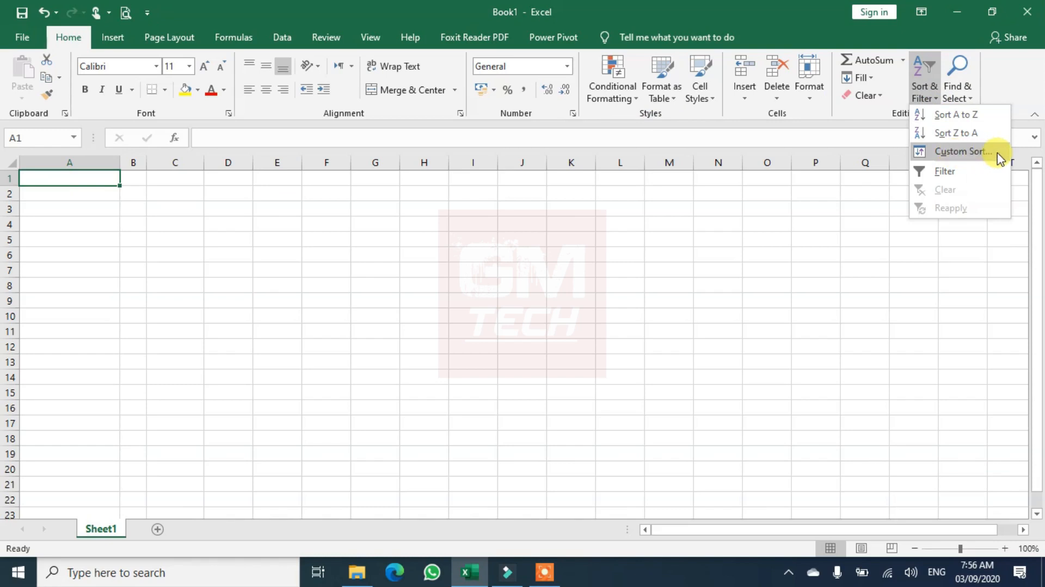
click(89, 192)
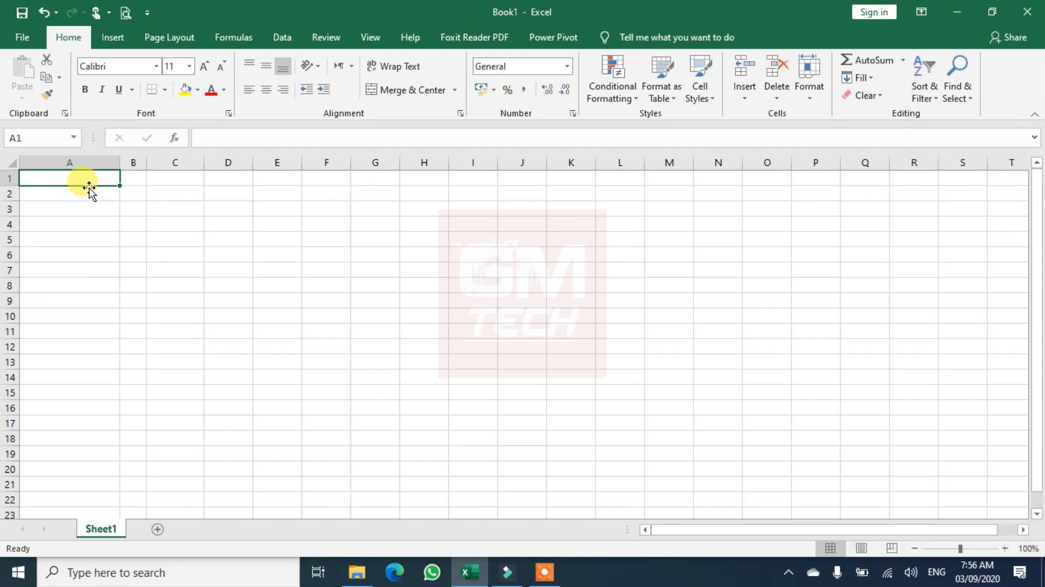
text(ali)
key(Return)
text(waseem)
key(Return)
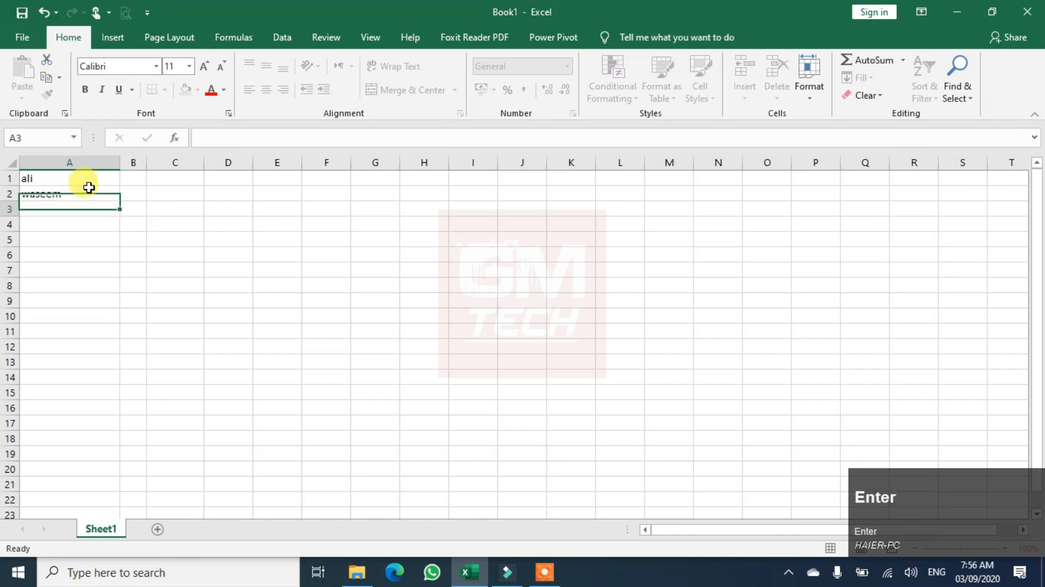
text(nadeem)
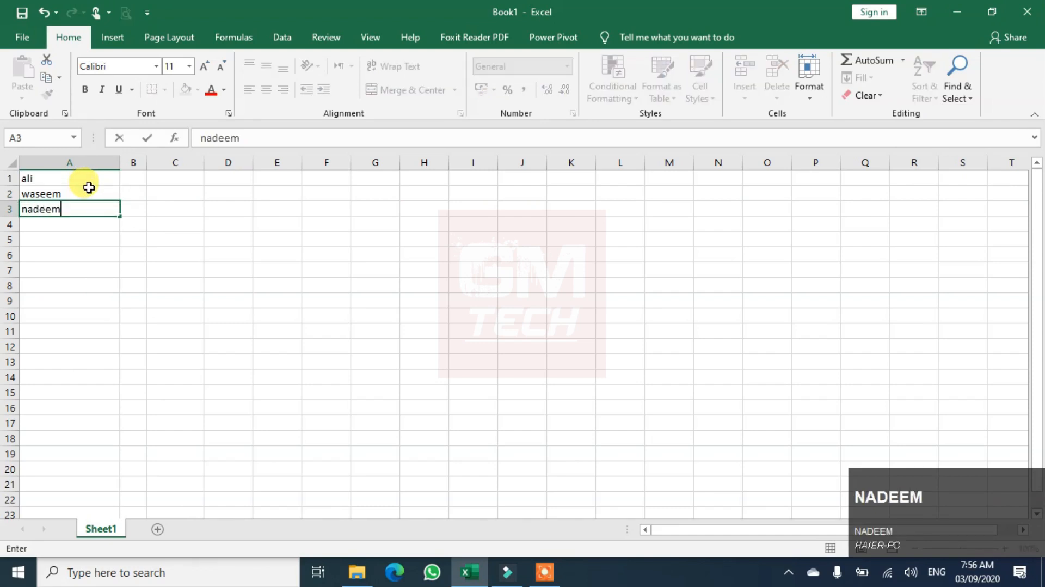
key(Return)
text(gm)
key(Return)
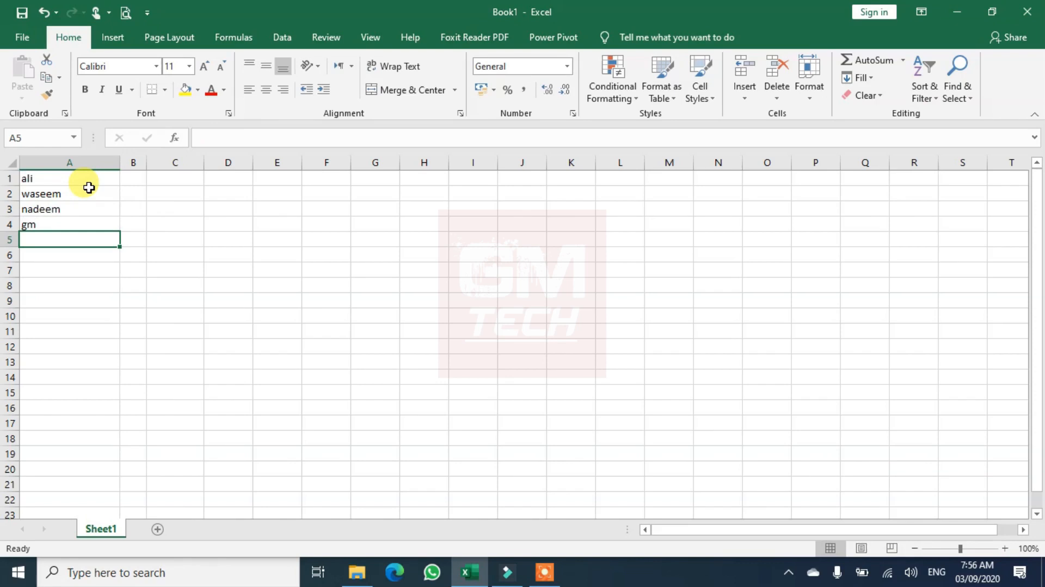
text(hs)
text(a)
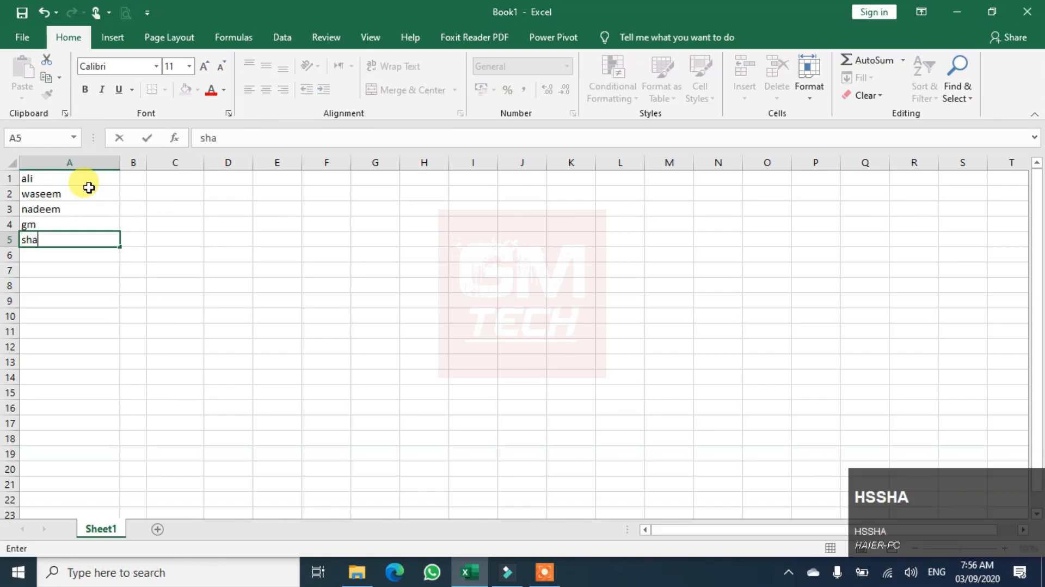
text(heen)
key(Return)
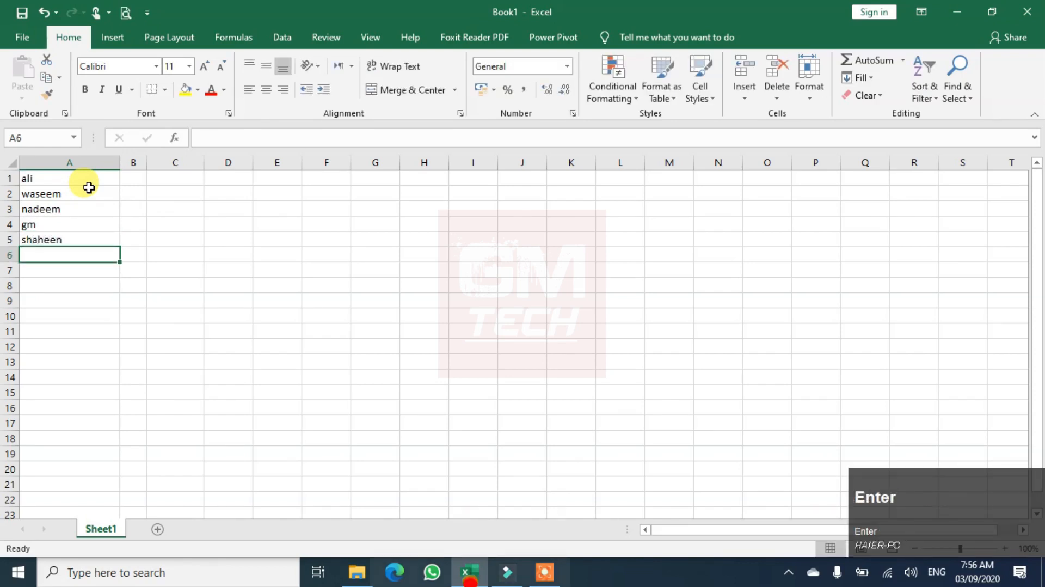
Step: Sort the names in A1:A5 from A to Z and re-sort them from Z to A
click(88, 179)
drag(87, 179, 87, 233)
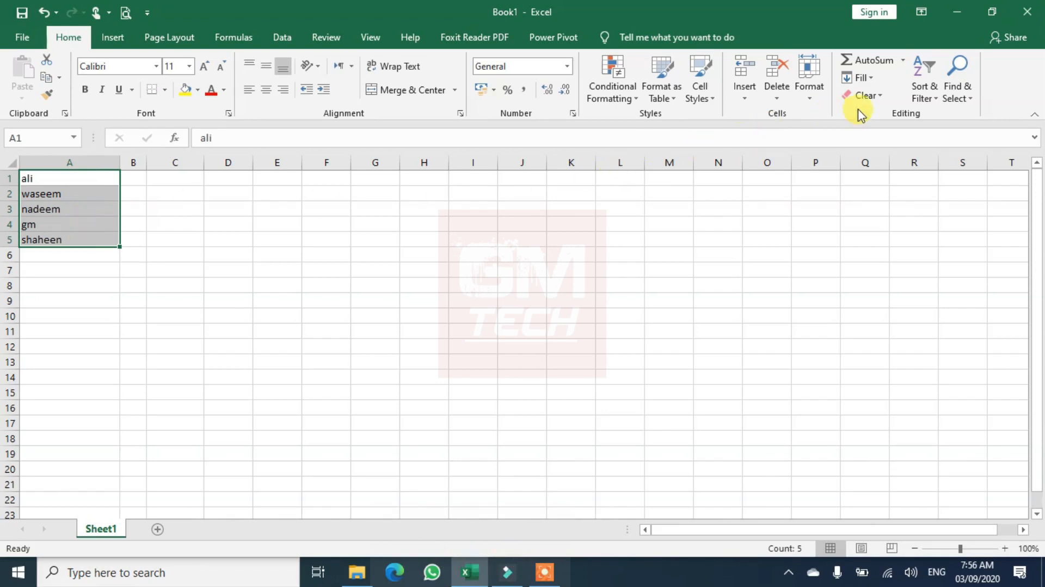
click(932, 100)
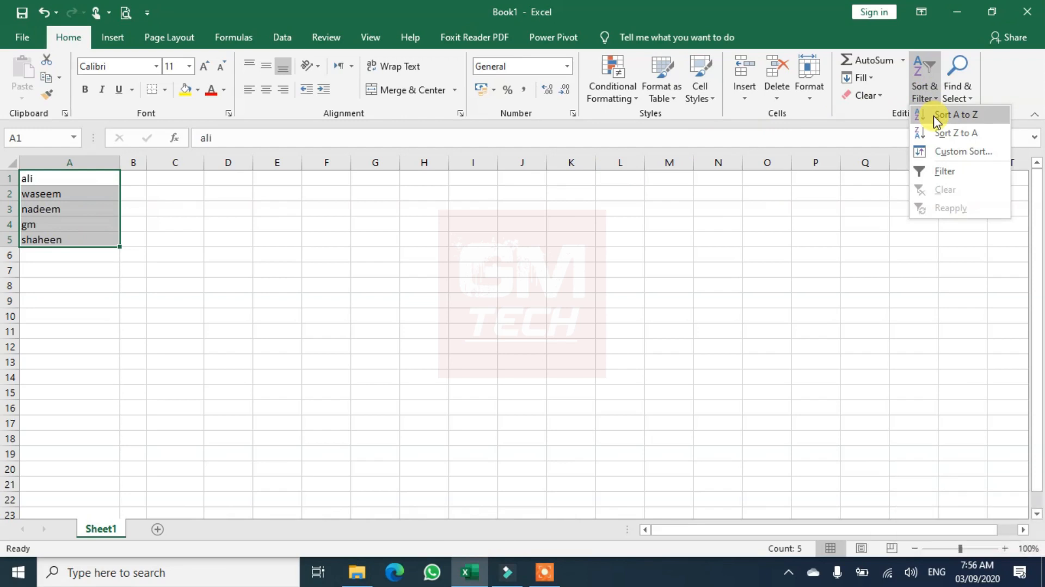
click(936, 117)
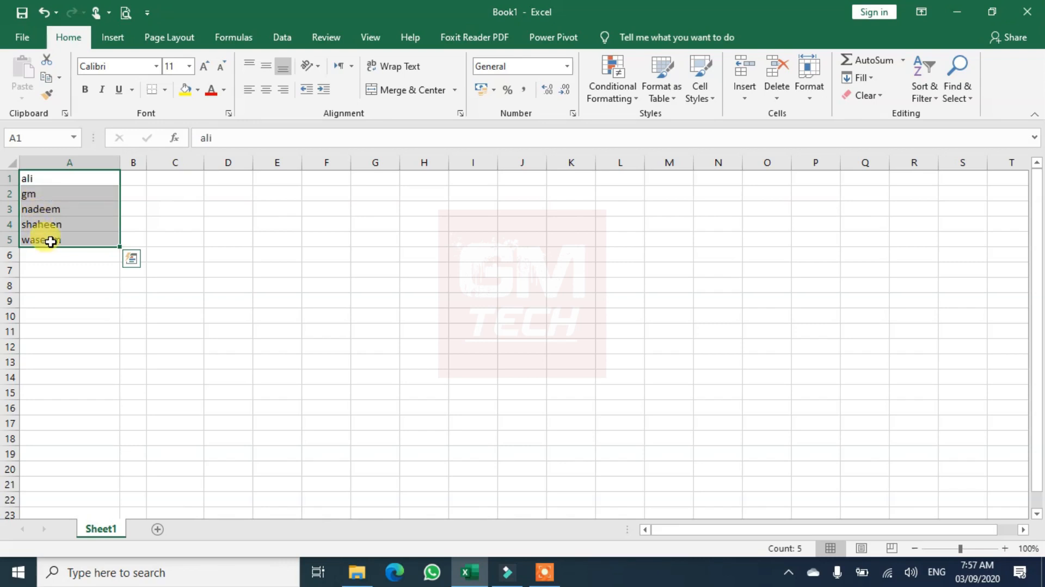
click(920, 98)
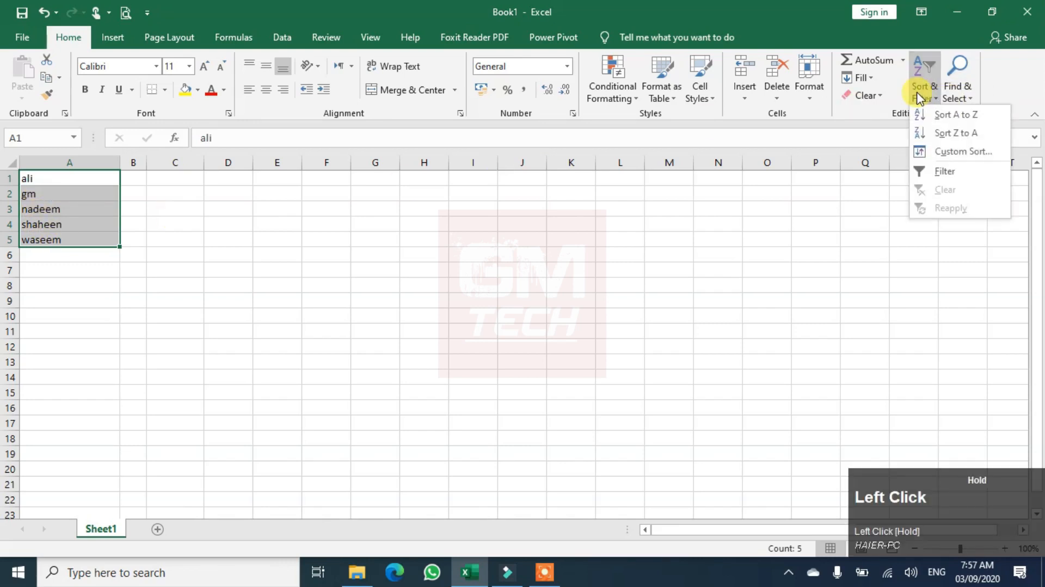
click(943, 135)
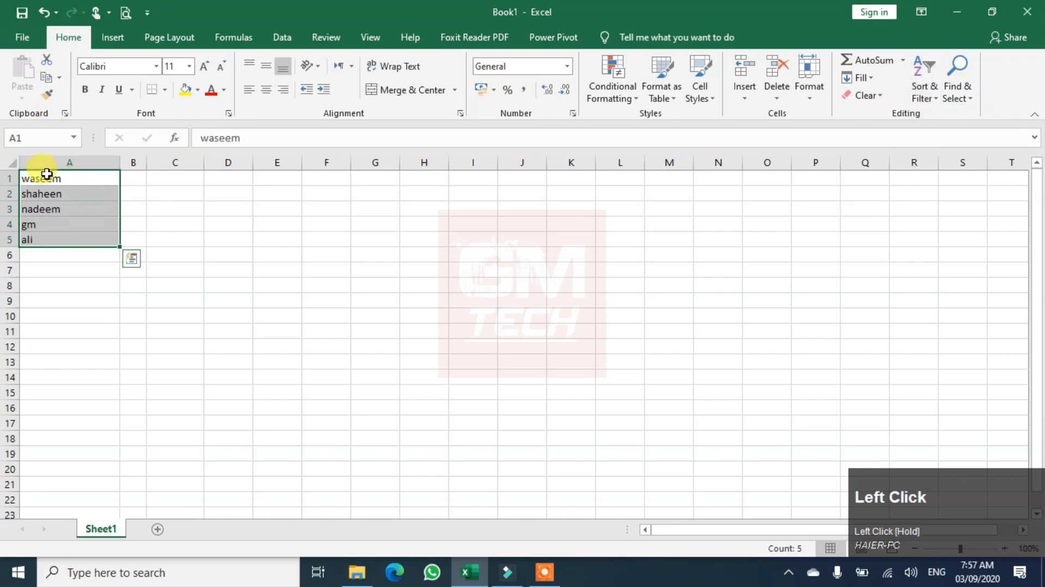
Step: Custom-sort the names in A1:A5 by Column A on Cell Values in A to Z order
click(928, 94)
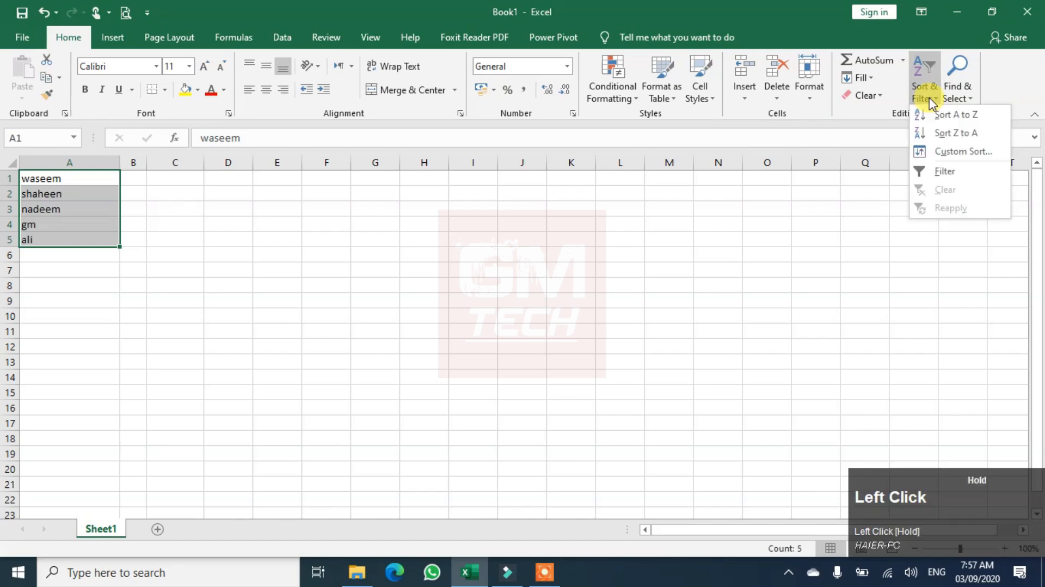
click(950, 153)
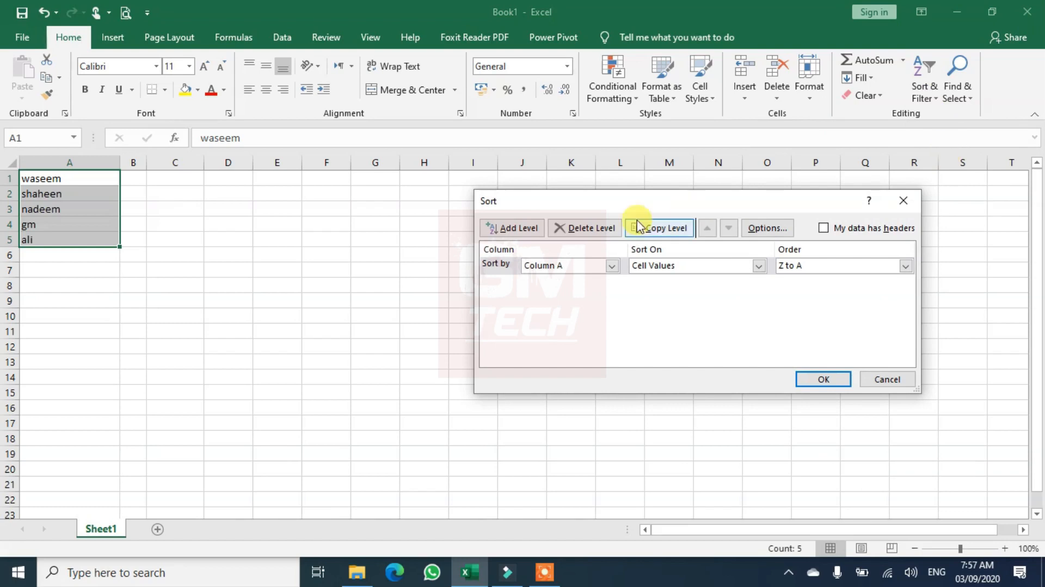
click(611, 267)
click(607, 267)
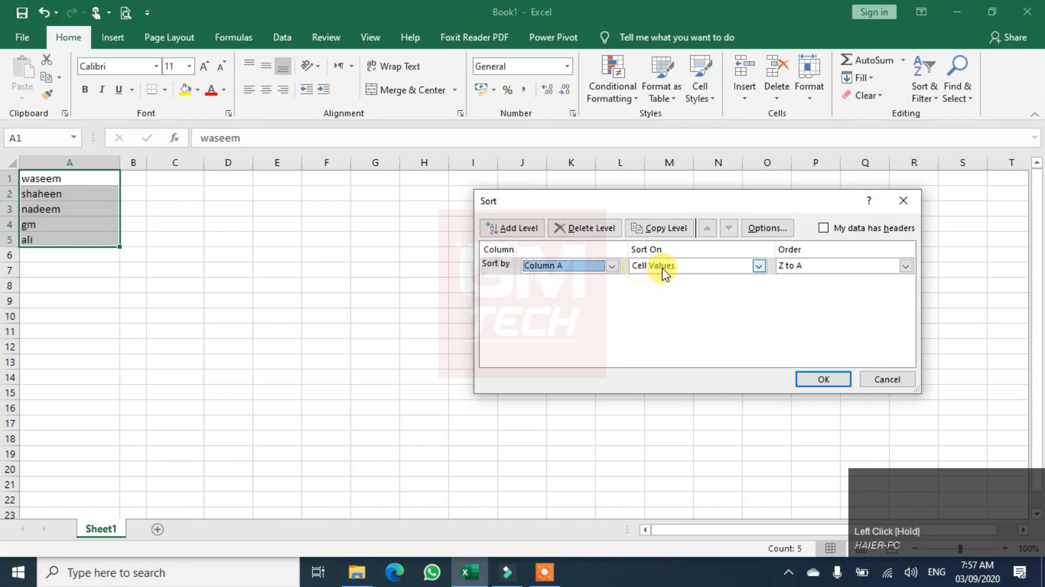
click(683, 266)
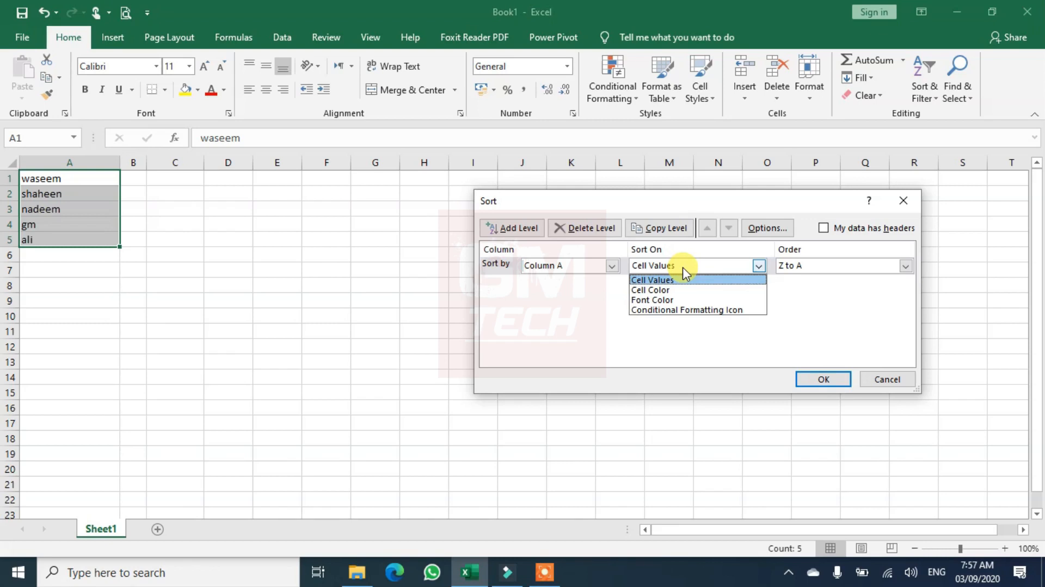
click(877, 269)
click(876, 270)
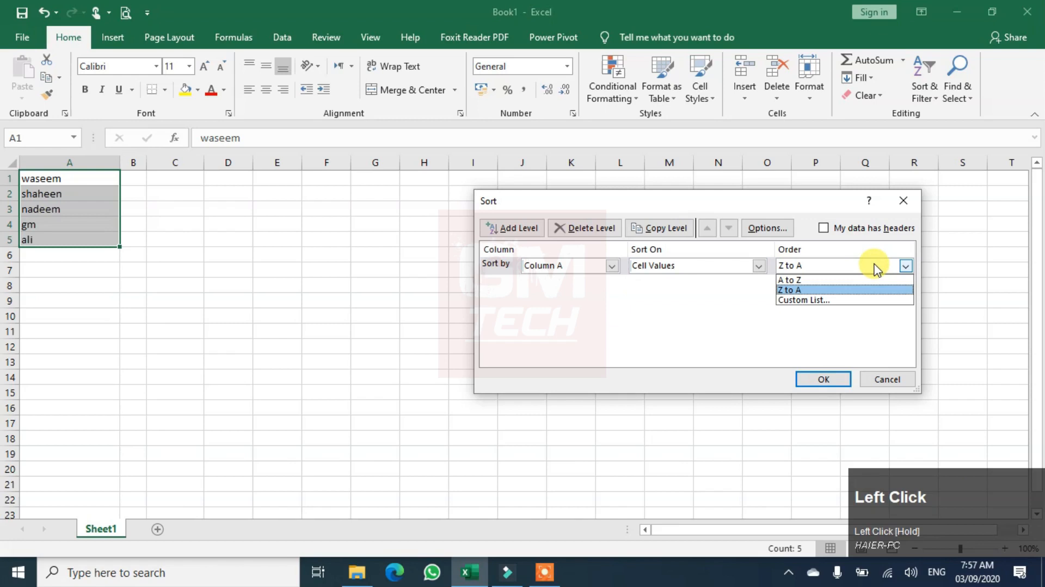
click(857, 280)
click(821, 379)
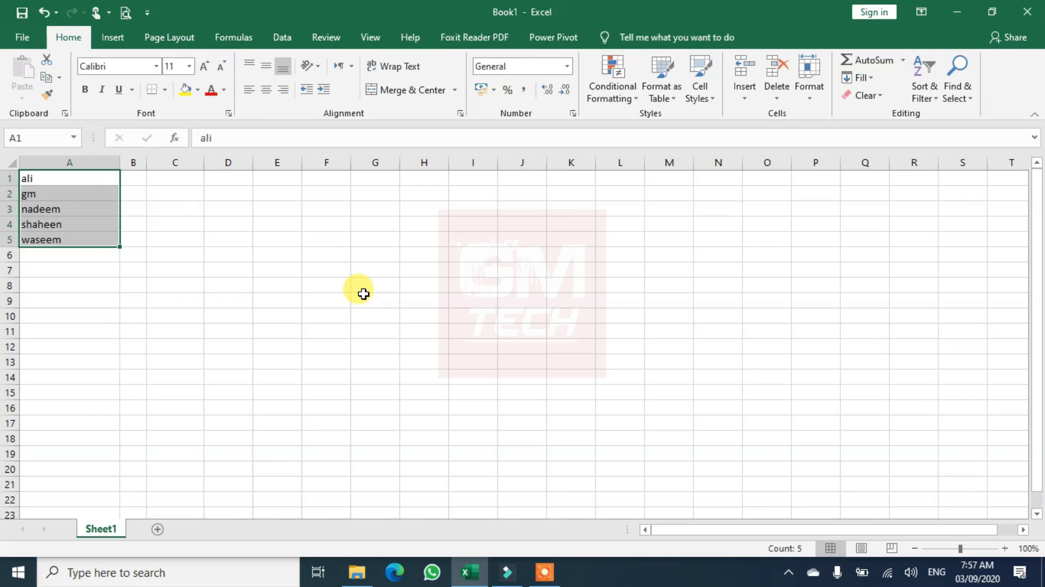
Step: Turn on filtering for the list of names in A1:A5
click(936, 103)
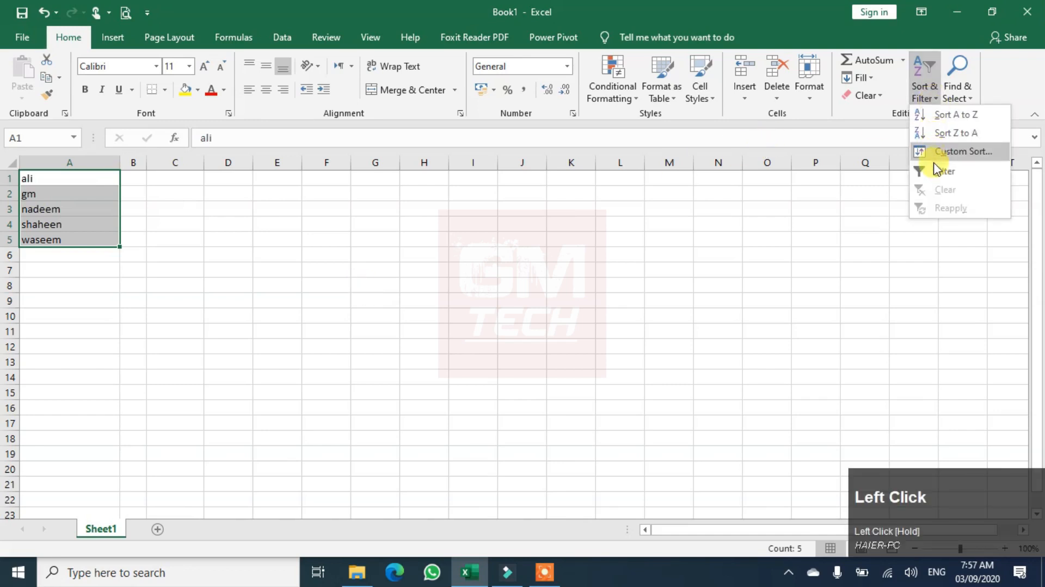
click(937, 170)
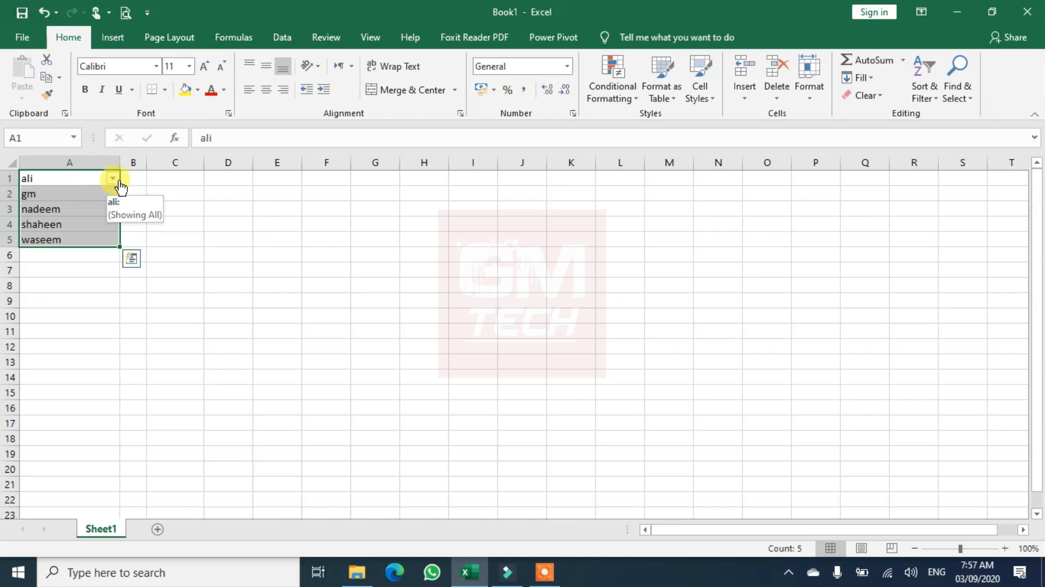
click(250, 278)
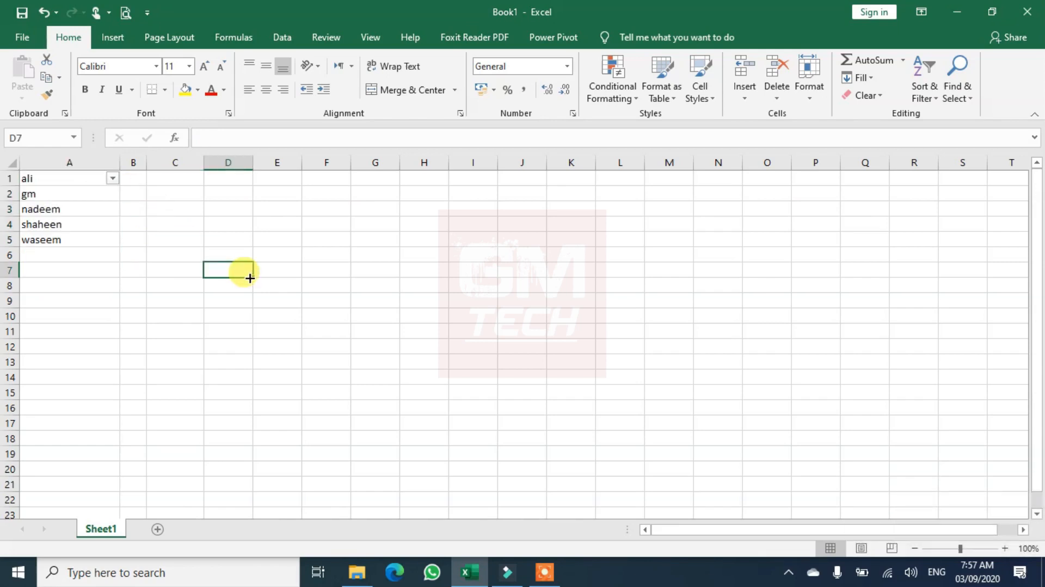
Step: Filter column A to show only the entry in A2, and switch the filter to only the entry in A3
click(113, 179)
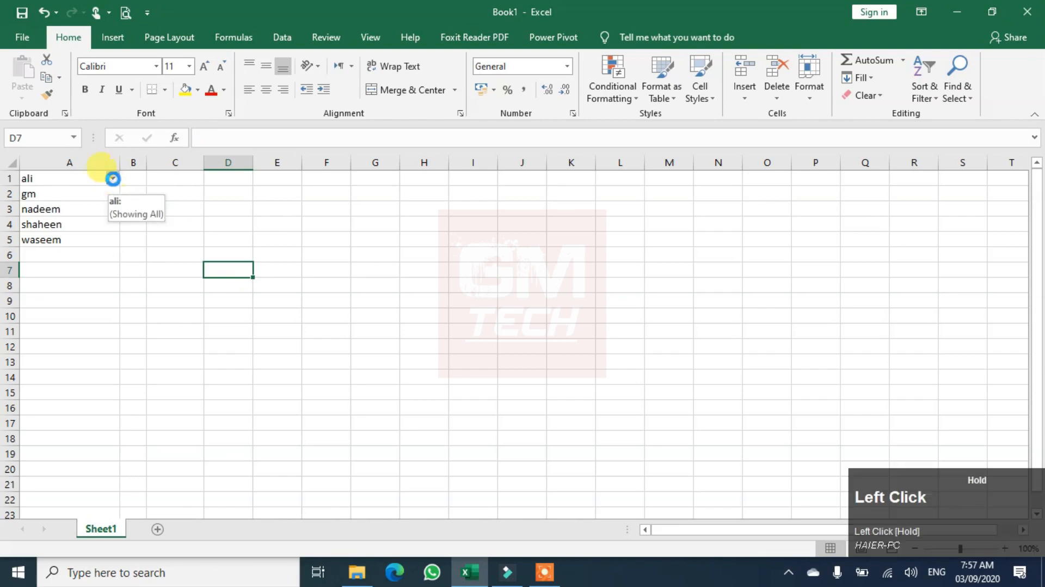
click(71, 346)
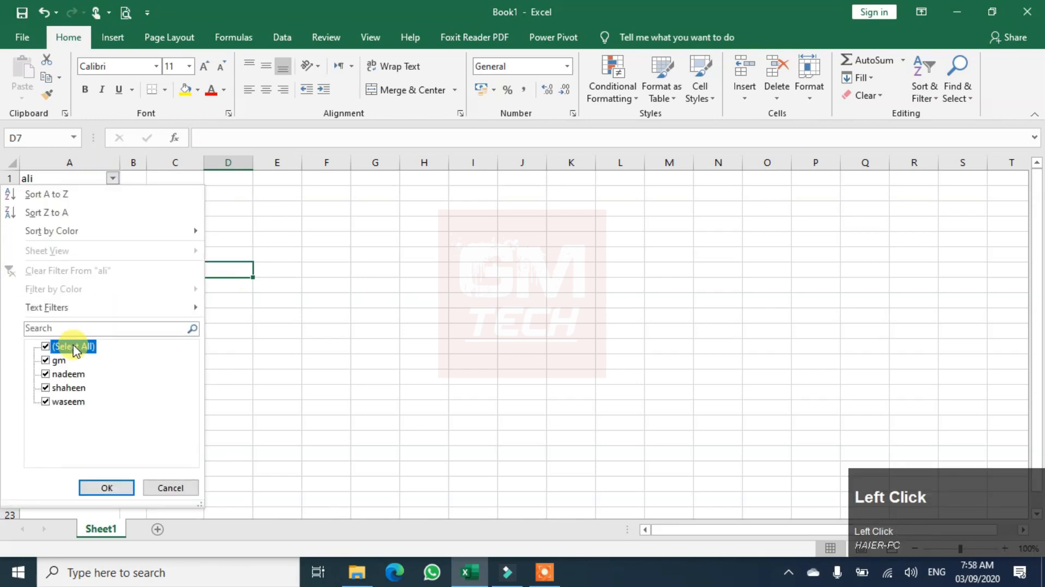
click(46, 360)
click(106, 487)
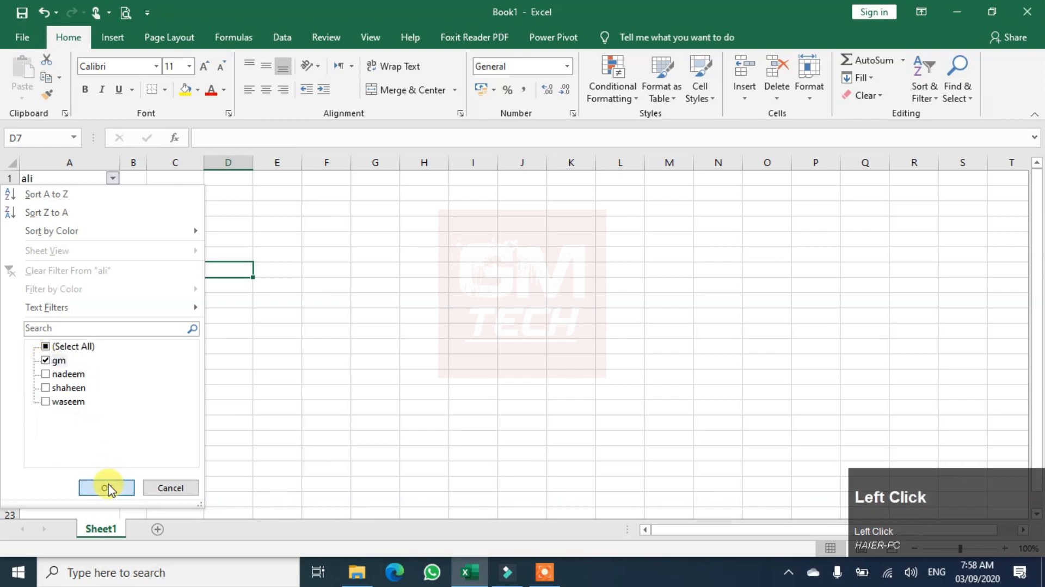
click(114, 179)
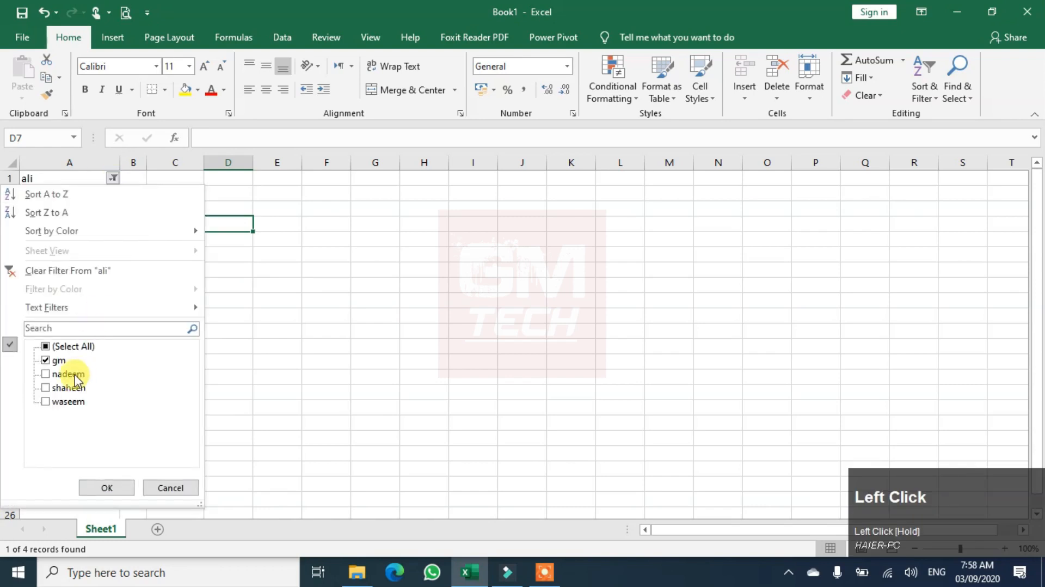
click(65, 376)
click(107, 489)
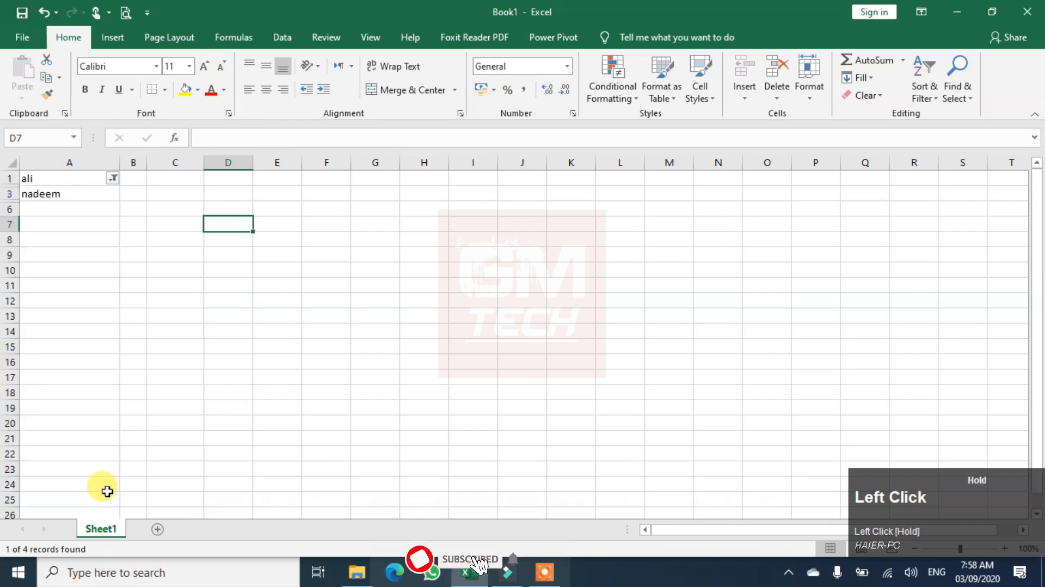
Step: Replace the content of cell A1 with the column header "name"
click(43, 177)
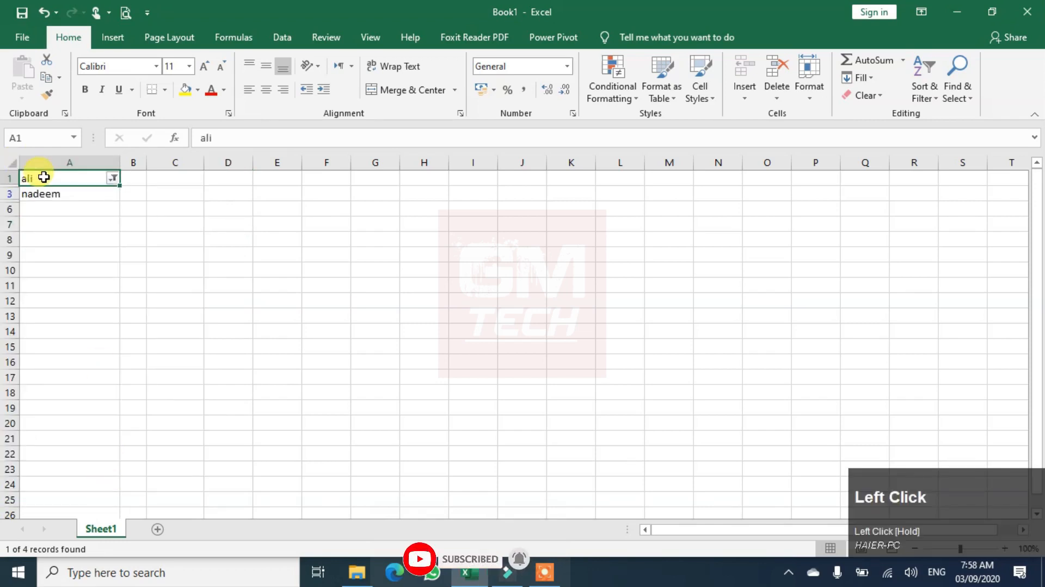
text(name)
key(Return)
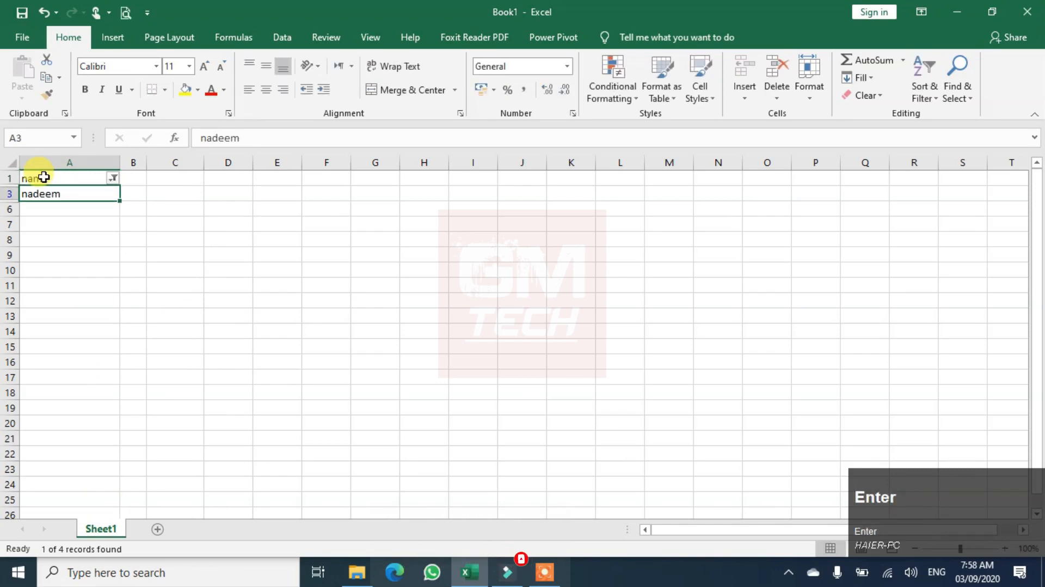
Step: Change the filter on the "name" column to show only the entry in A5
click(112, 178)
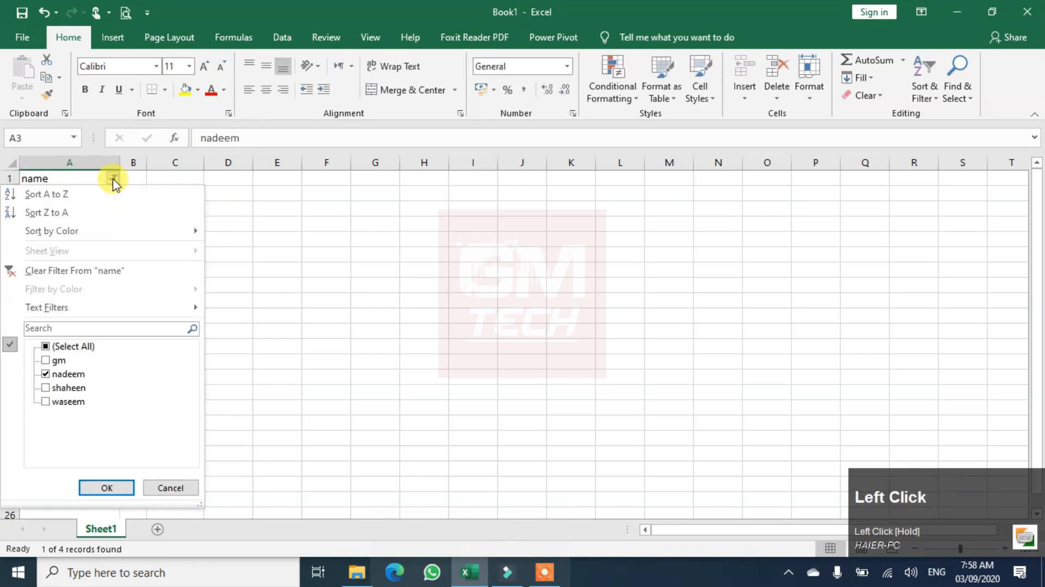
click(49, 375)
click(49, 376)
click(45, 401)
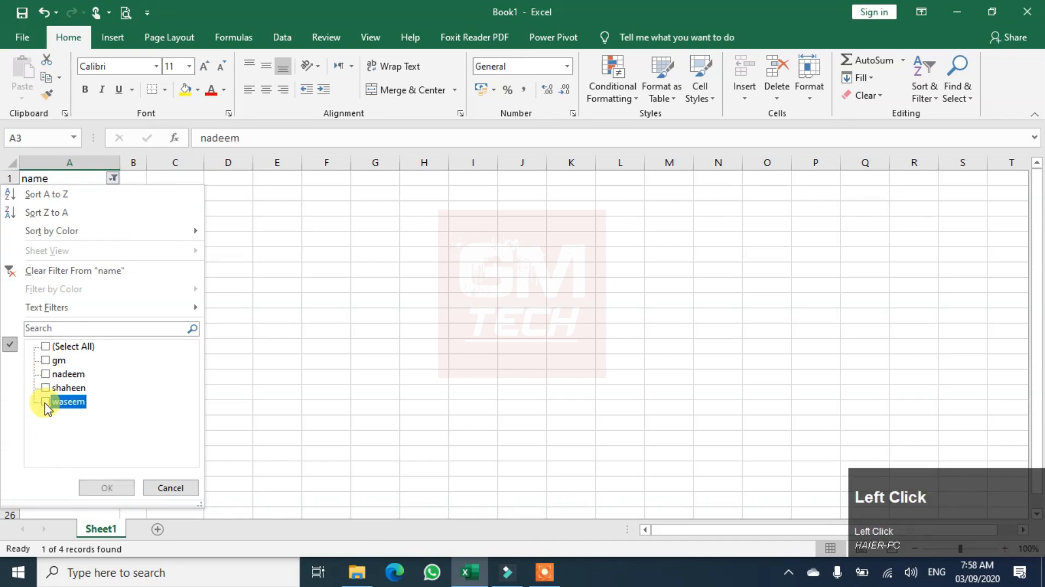
click(108, 487)
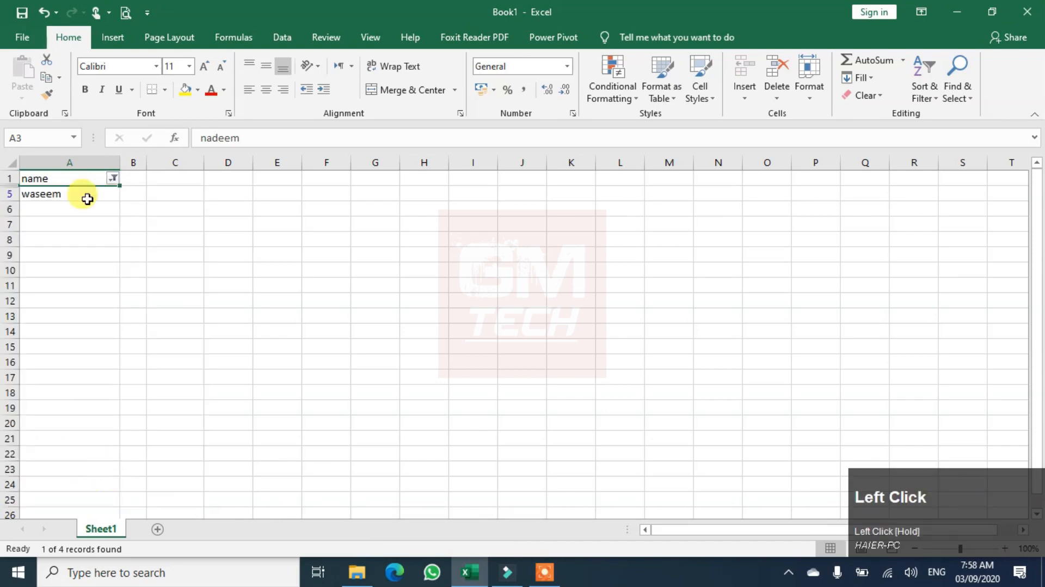
Step: Show all rows again by selecting every entry in the "name" column's filter
click(64, 225)
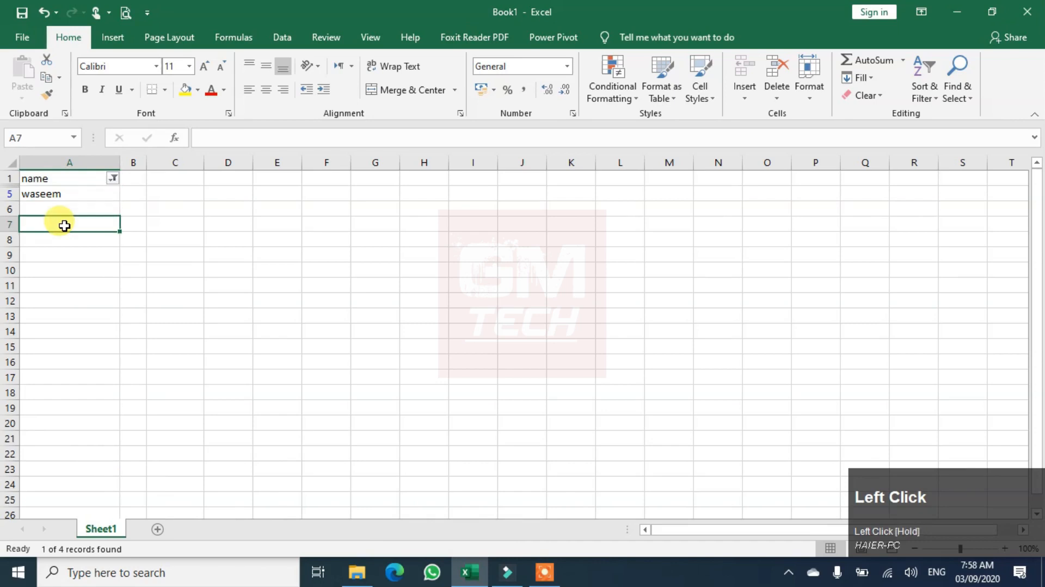
click(114, 179)
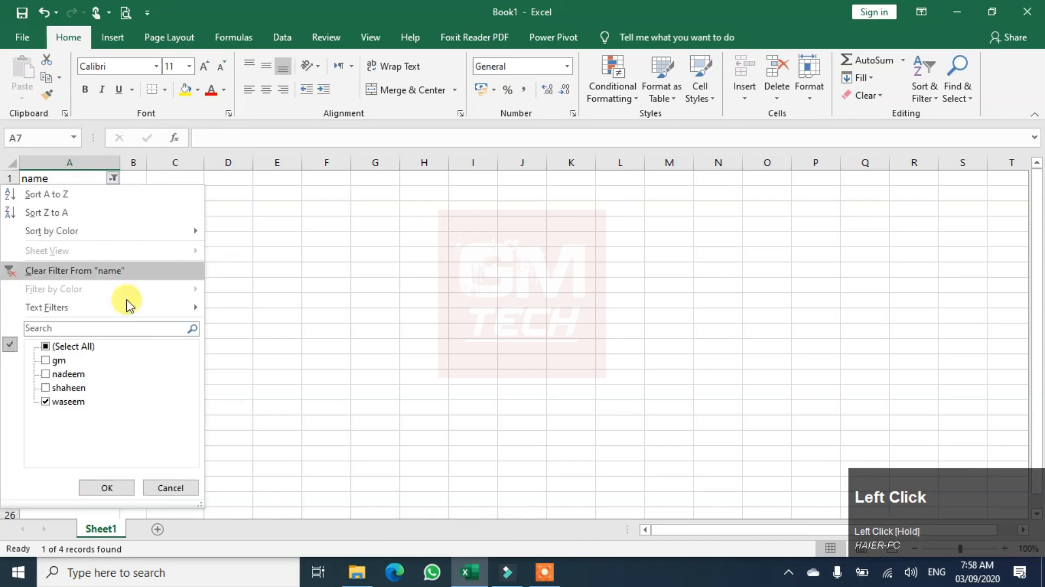
click(48, 347)
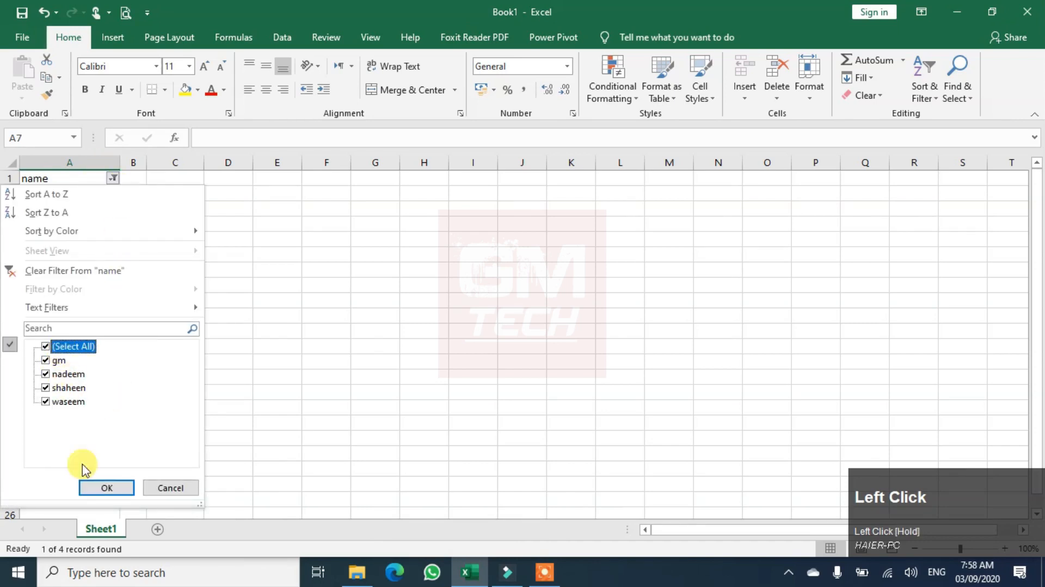
click(105, 489)
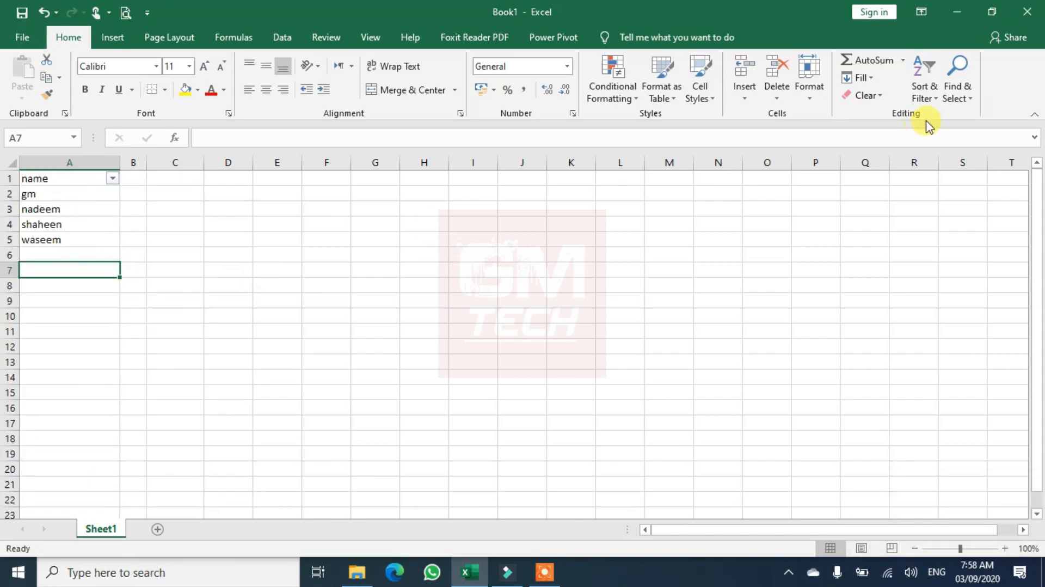
click(932, 94)
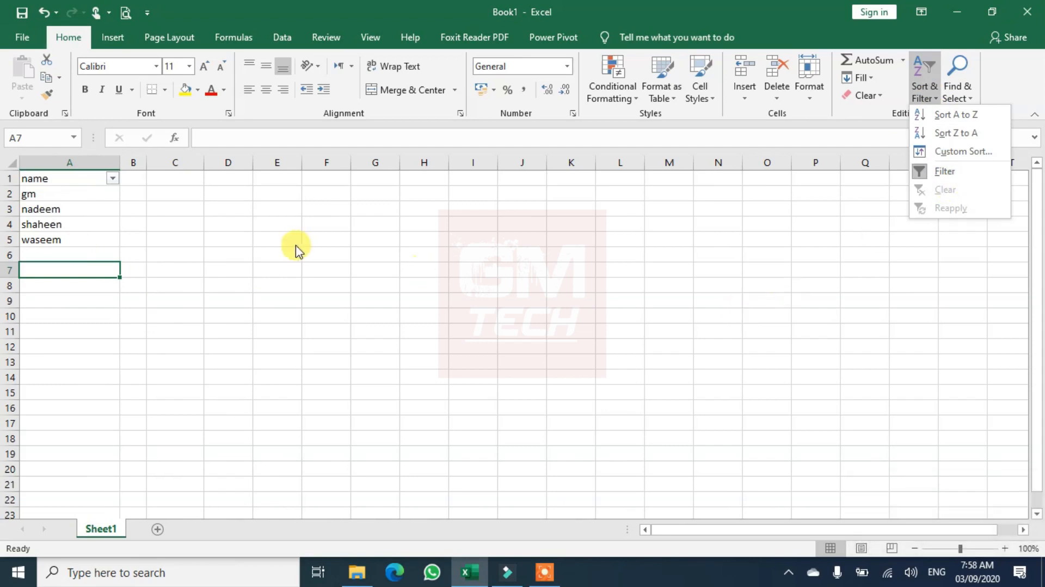
click(86, 179)
click(86, 179)
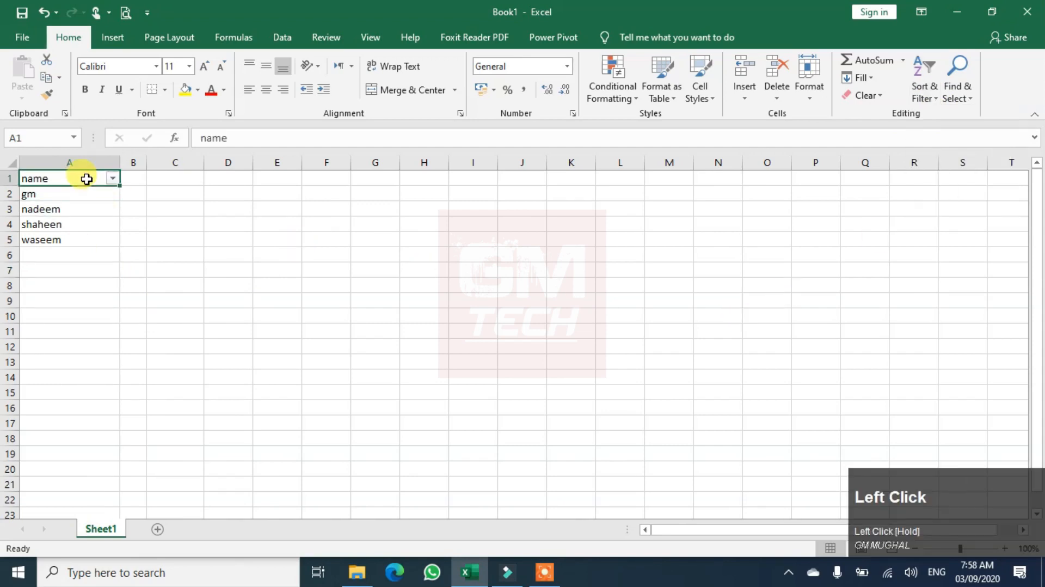
click(925, 97)
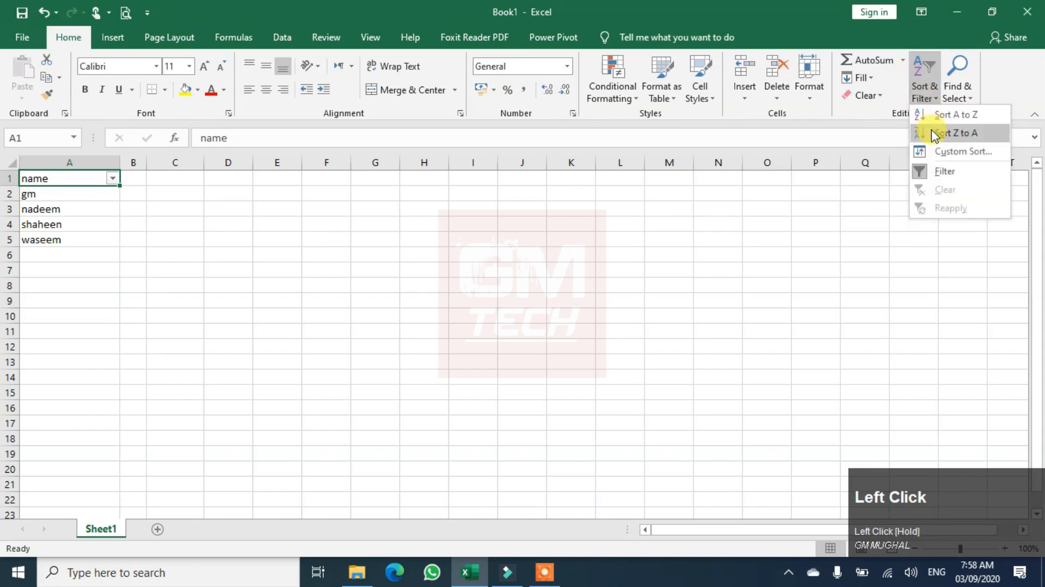
click(844, 212)
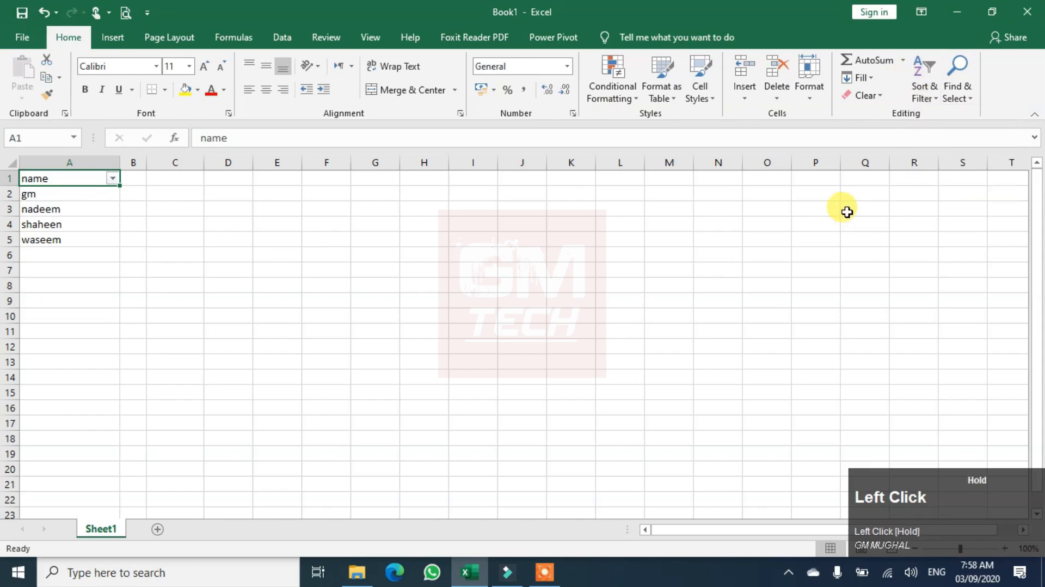
Step: Search the worksheet for the name in A5 with Find, repeating the search for further matches
click(960, 102)
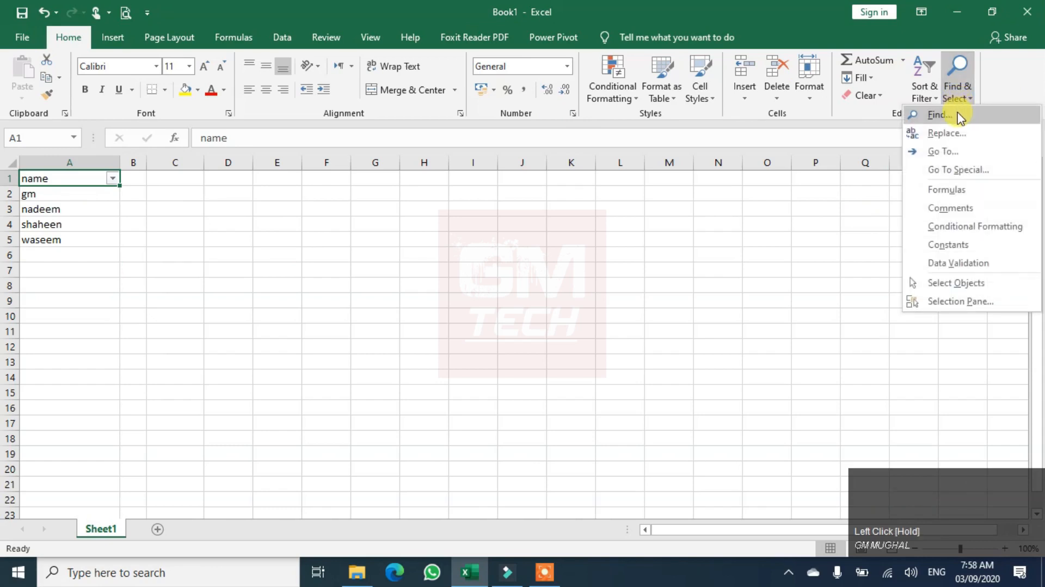
click(961, 116)
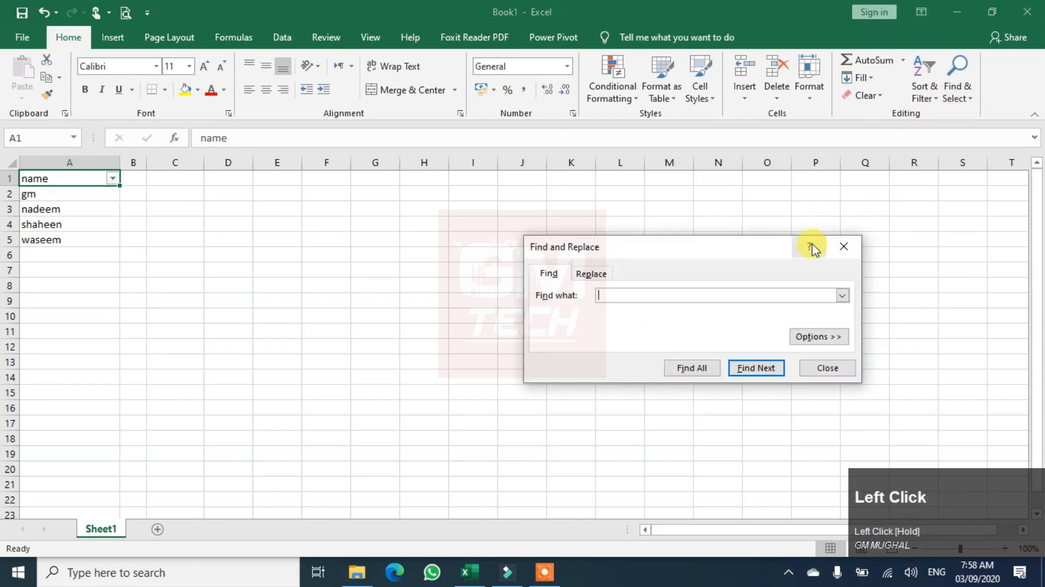
text(waseem)
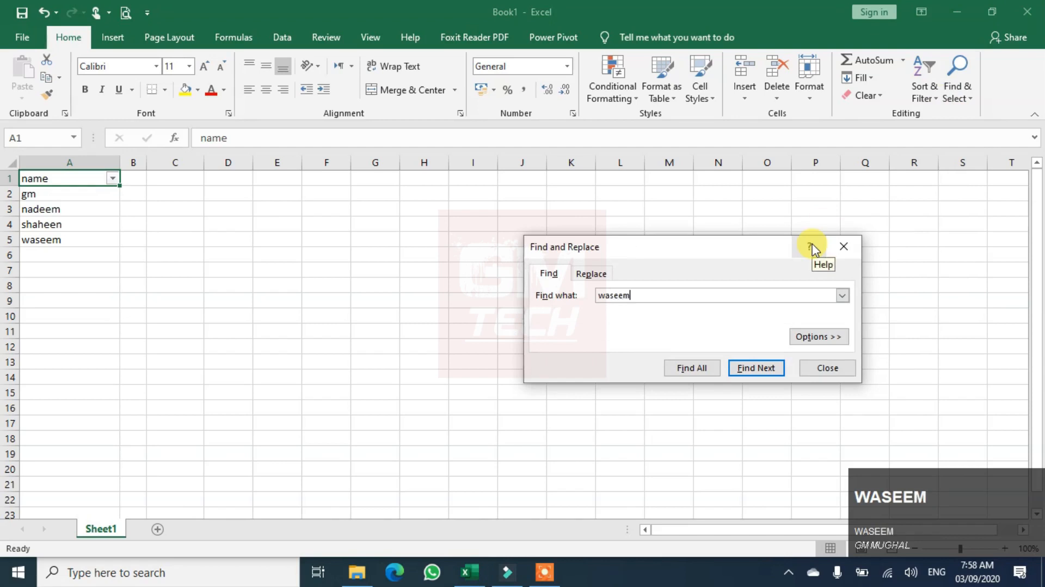
click(750, 368)
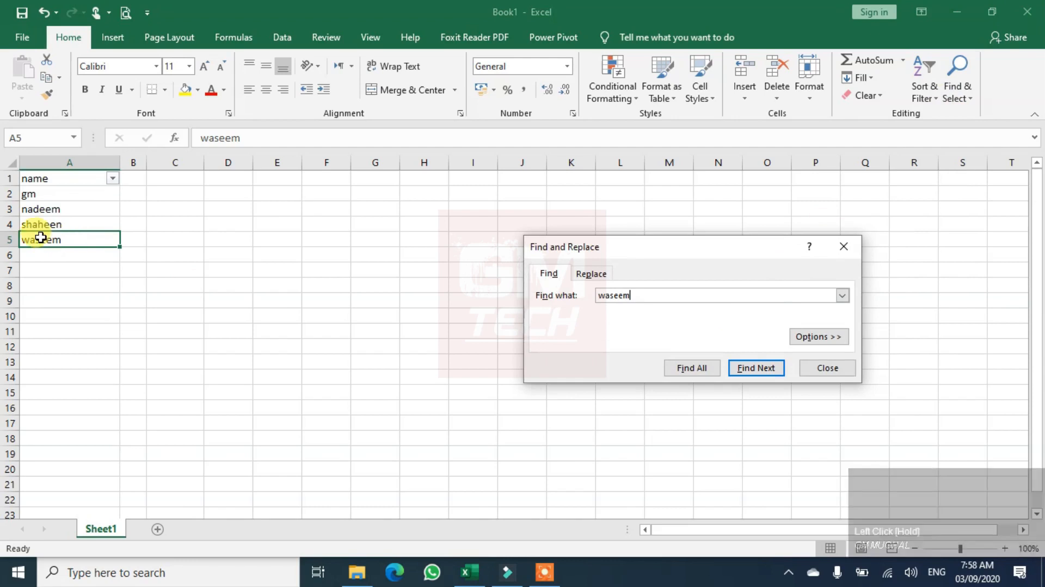
click(752, 369)
click(752, 371)
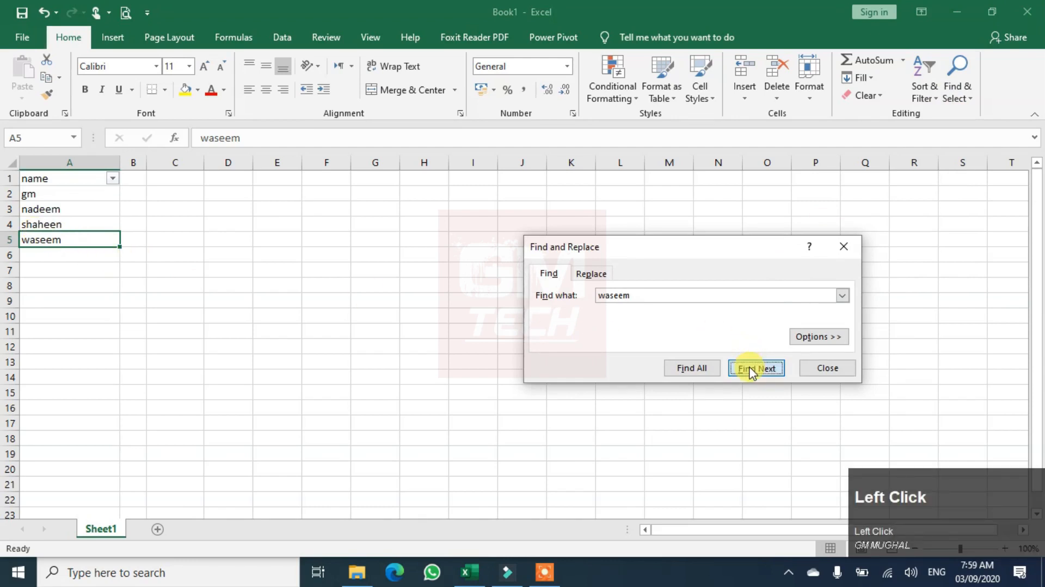
click(752, 371)
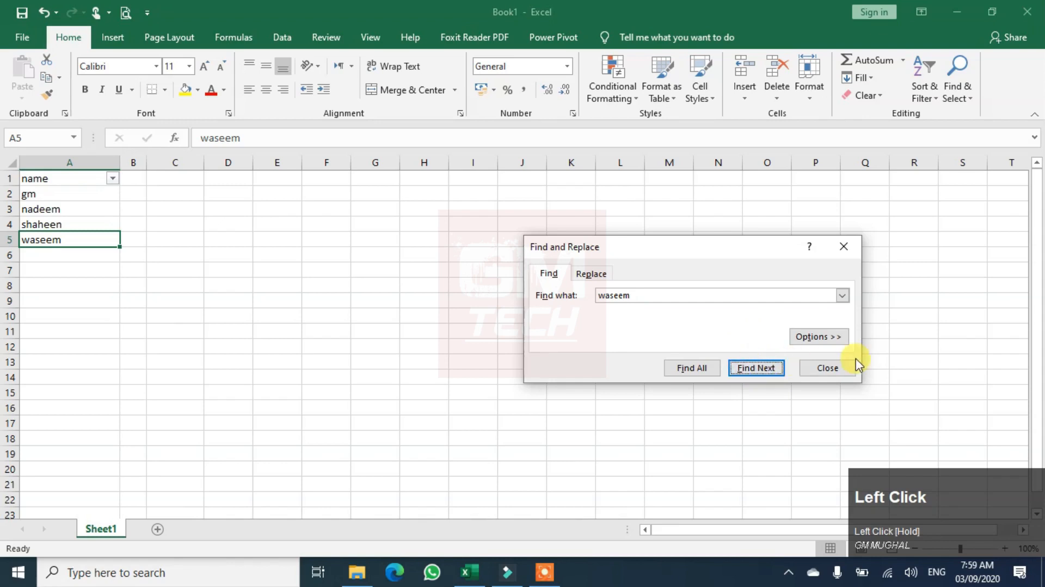
Step: Replace the found name in A5 with a different sample name and close Find and Replace
click(598, 275)
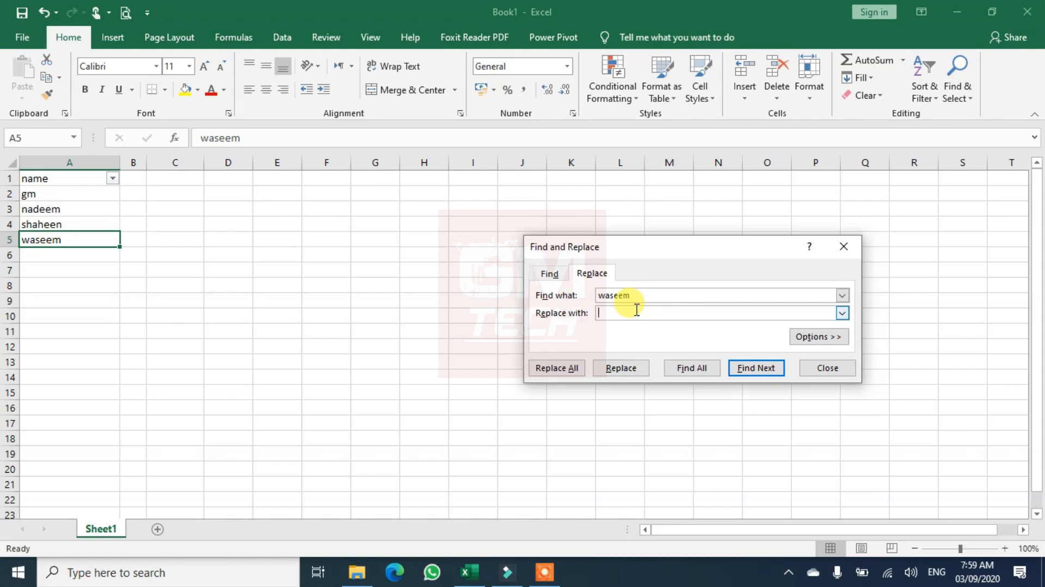
text(wali)
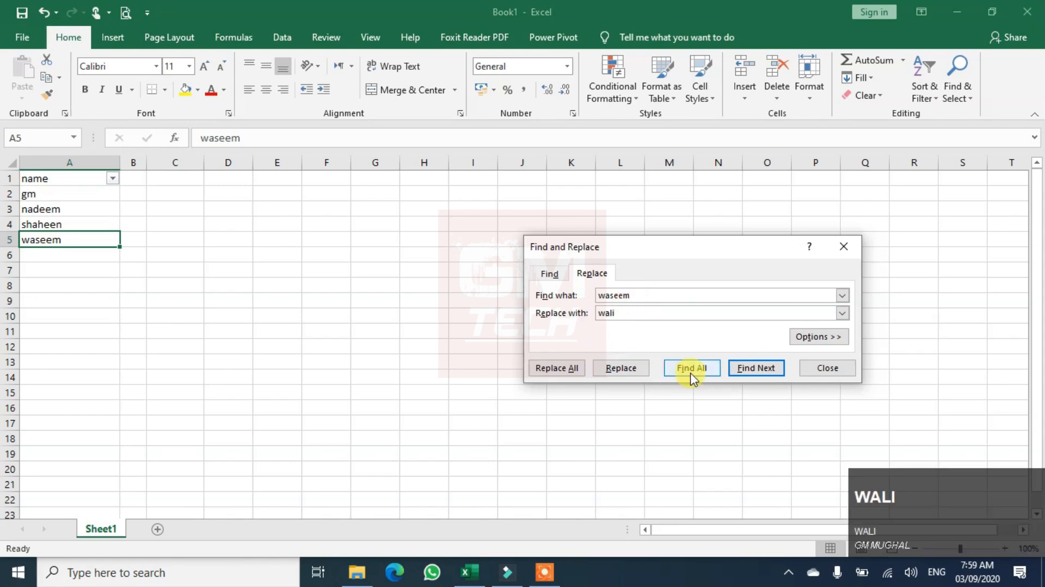
click(633, 374)
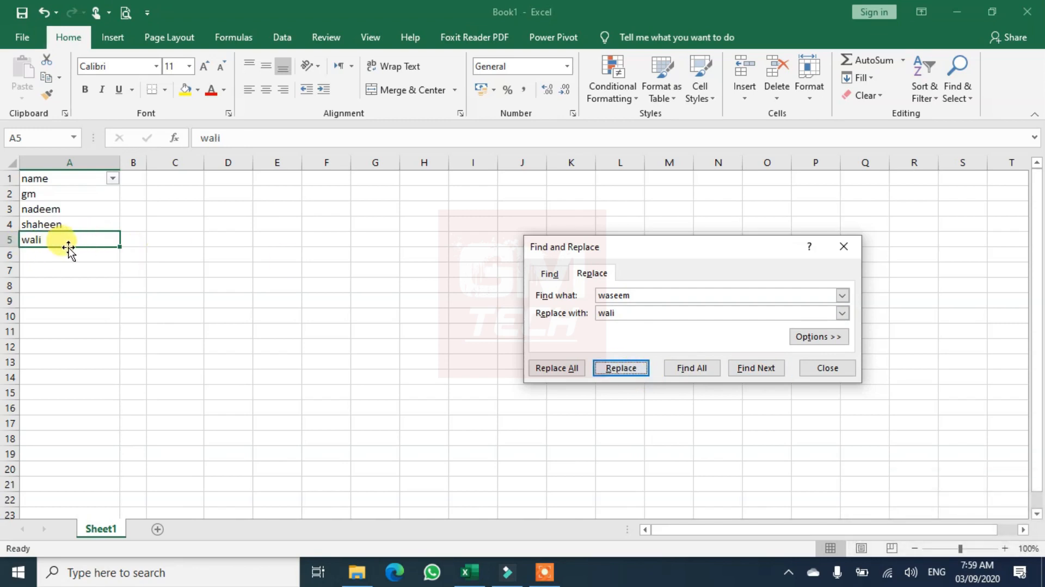
click(828, 369)
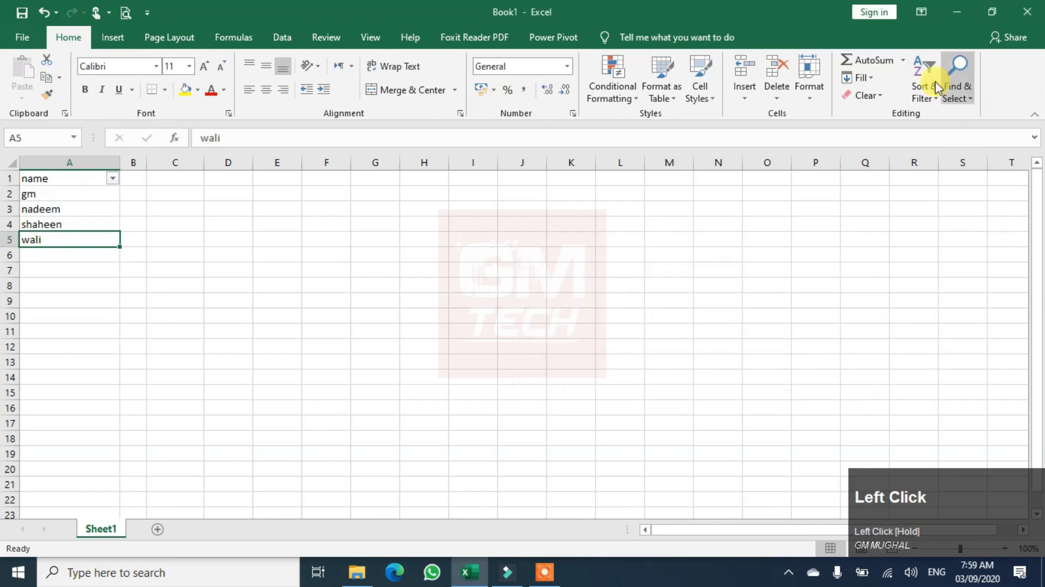